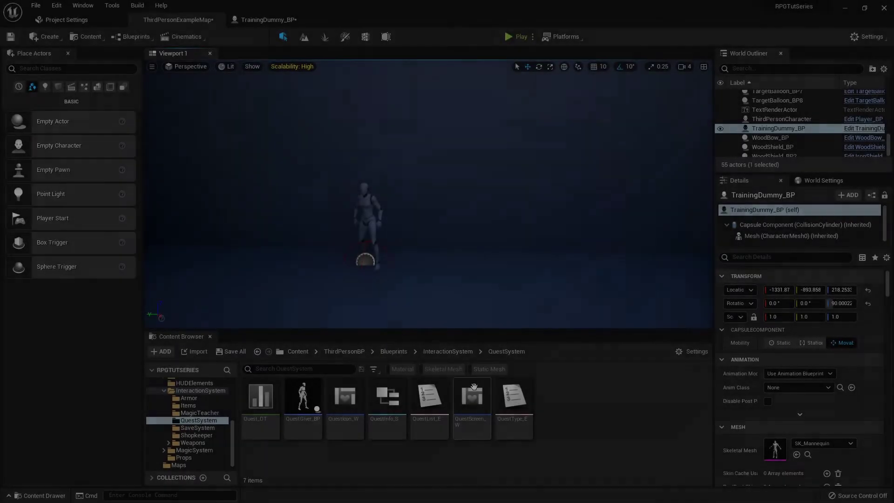
Open the QuestScreen_W widget and add a new Canvas Panel inside the outer canvas panel, alongside the existing quest list panel.
double_click(472, 397)
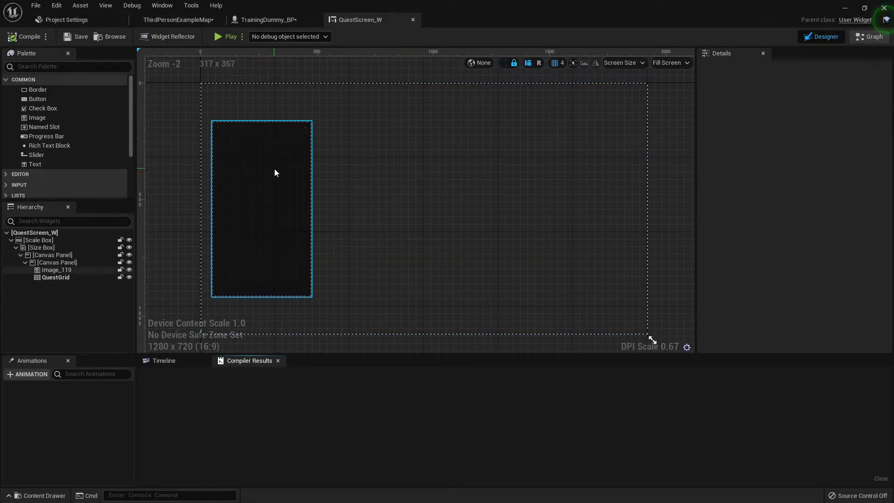
left_click(44, 66)
type("canva")
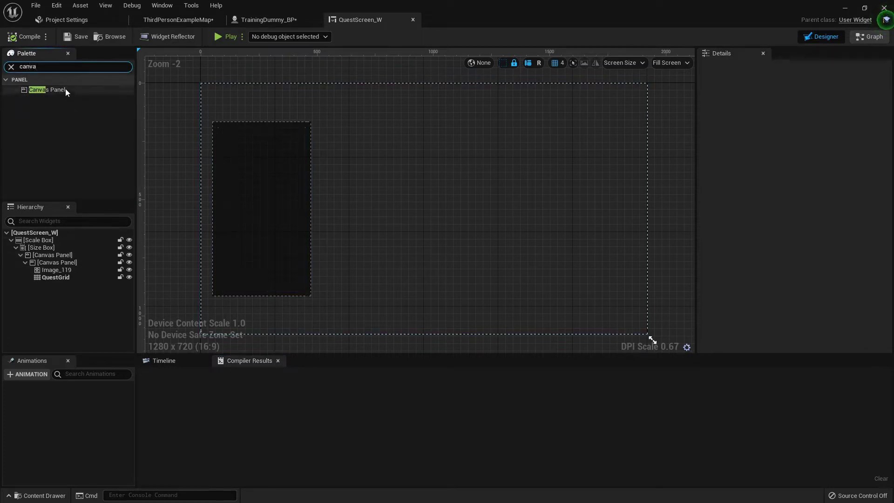
left_click_drag(66, 90, 118, 186)
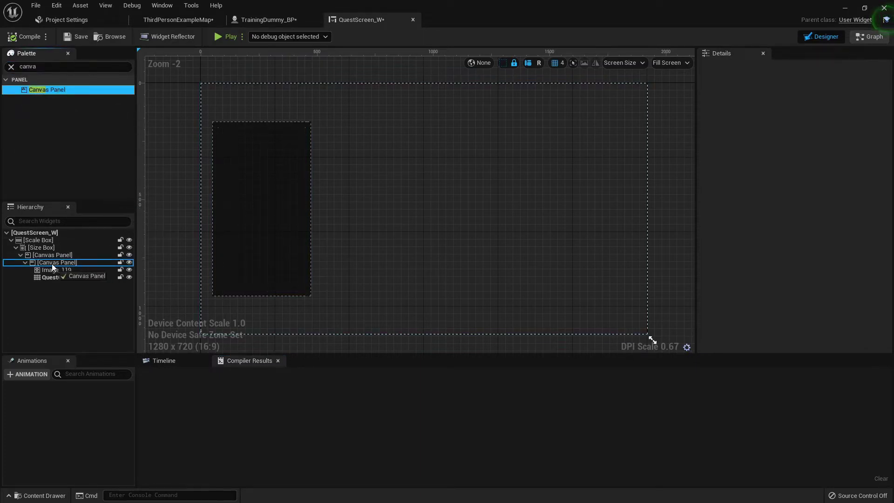
mouse_move(53, 264)
left_mouse_down()
mouse_move(42, 251)
mouse_move(44, 263)
mouse_move(54, 260)
mouse_move(262, 155)
mouse_move(38, 282)
mouse_move(48, 253)
left_mouse_up()
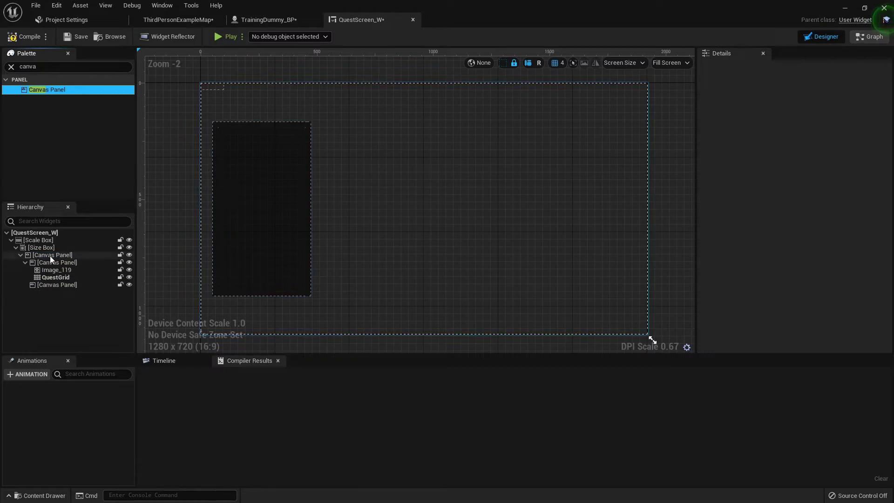
Anchor the new canvas panel to the middle of the left edge and set its Position Y to 0.
left_click(56, 284)
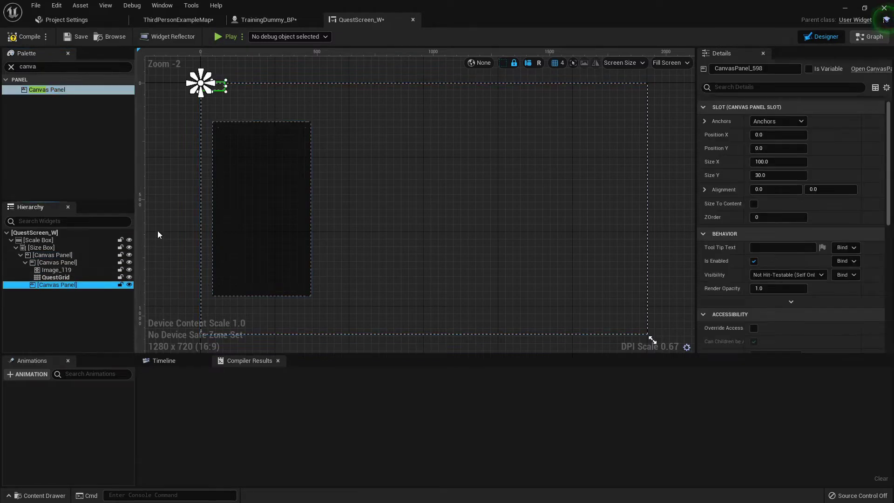
left_click(778, 121)
left_click(769, 181)
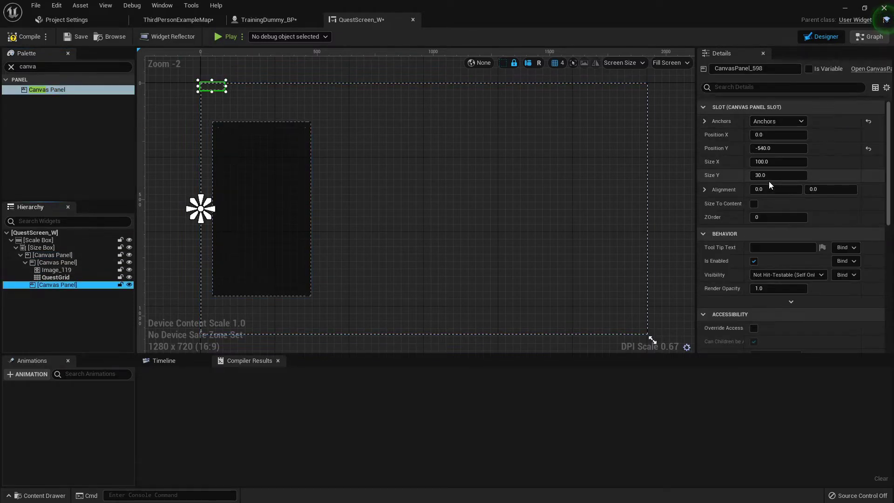
left_click(779, 148)
type("0")
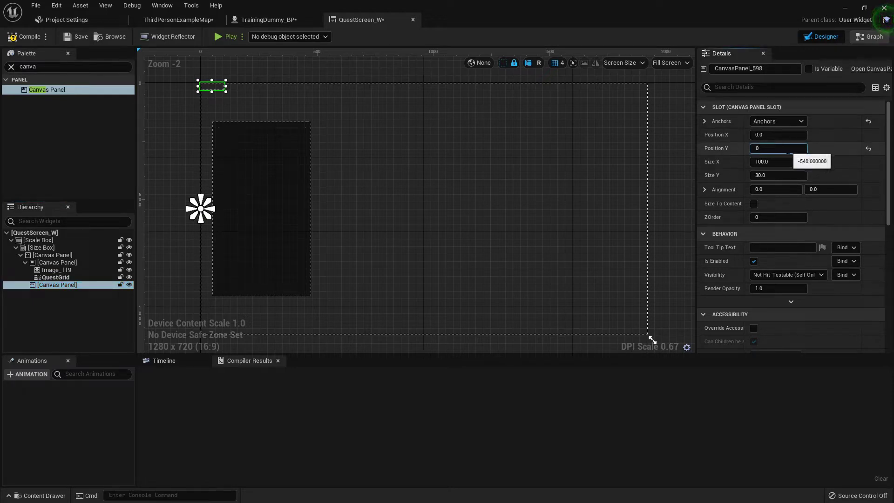
key("Return")
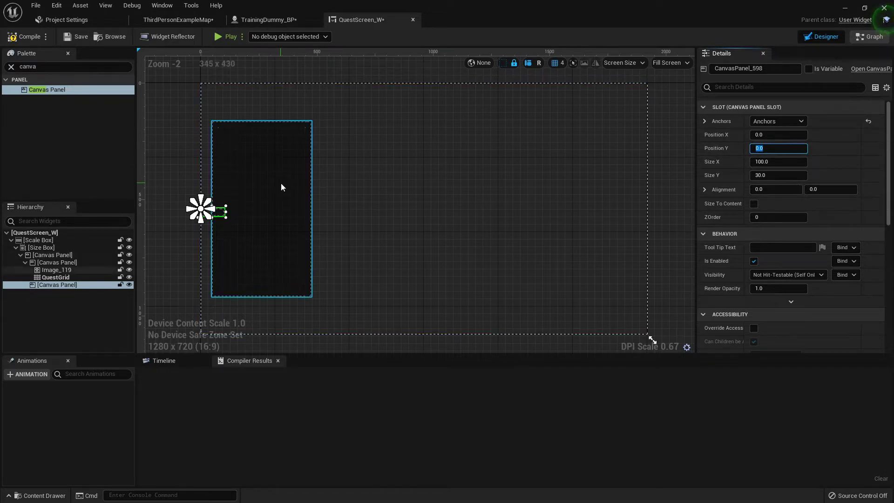
Compare with the quest list panel's slot settings, and set the new canvas panel's Size X and Position X to 525.
left_click(59, 263)
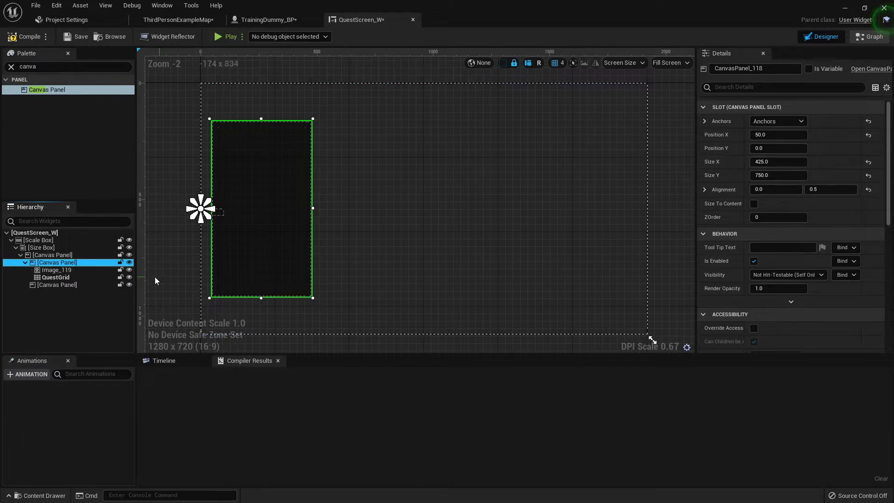
left_click(60, 285)
left_click(778, 162)
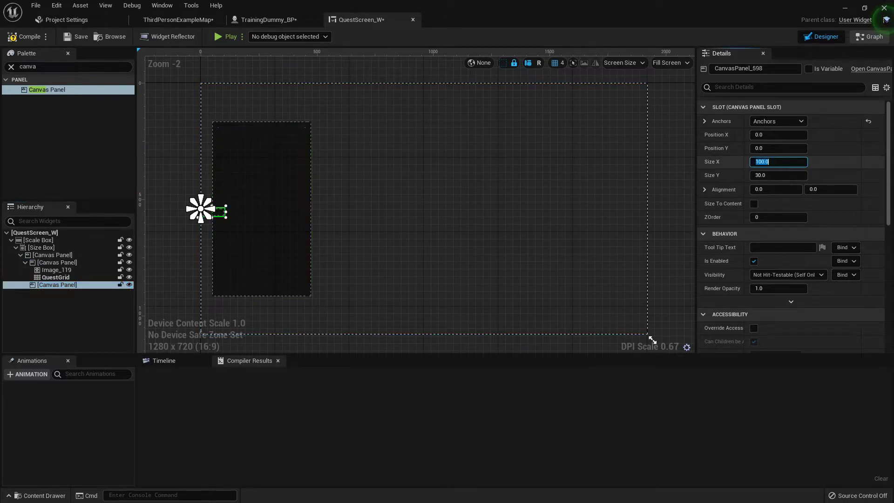
type("525")
key("Return")
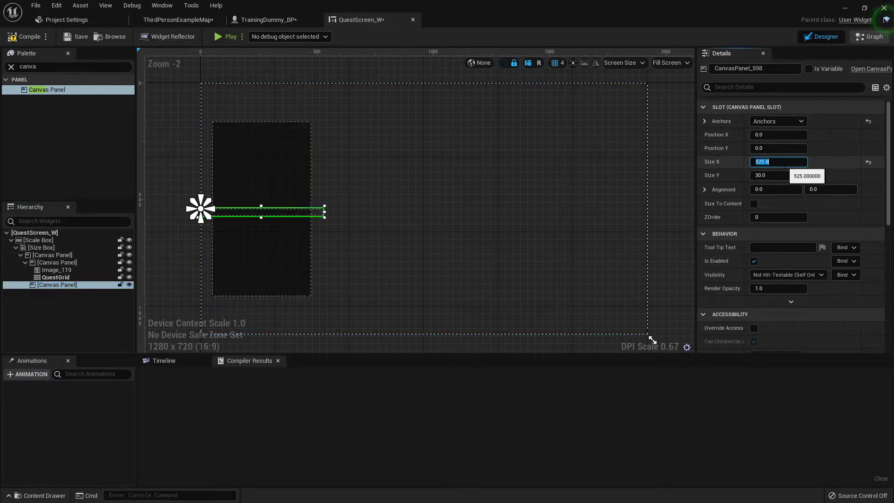
left_click(778, 134)
type("525")
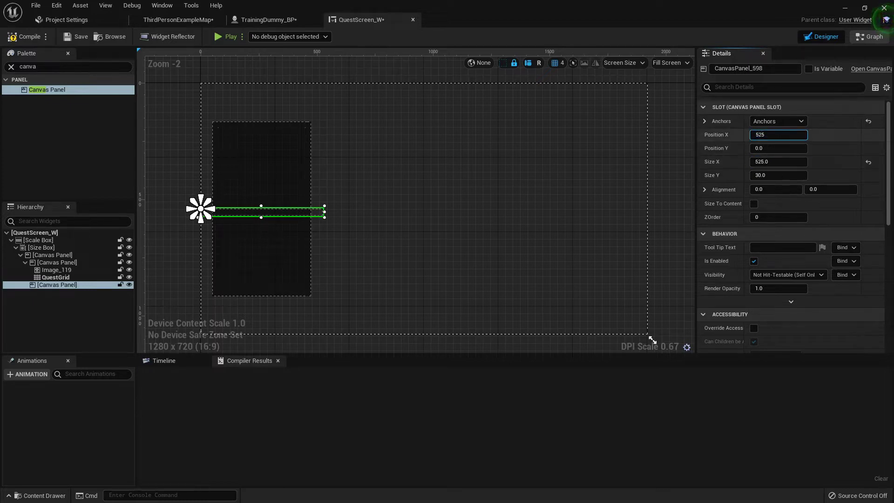
key("Return")
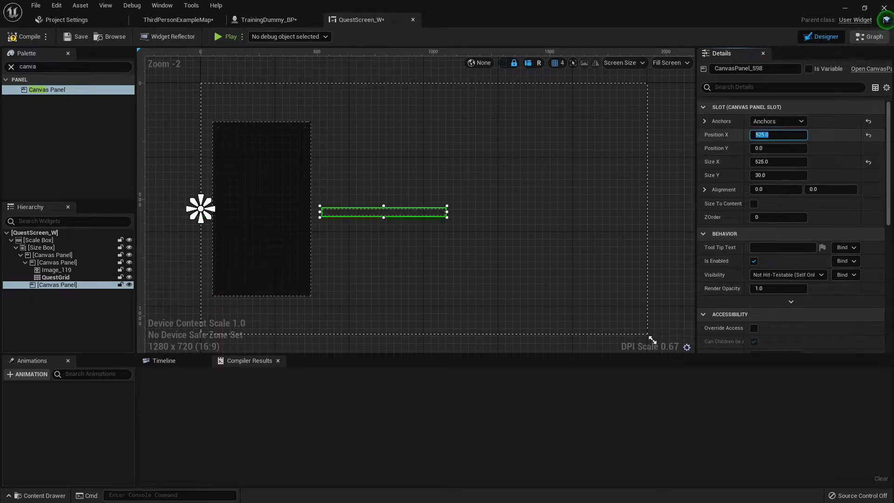
Set the new canvas panel's Size X to 400 and stretch its upper edge upward to a height of about 398.
left_click(786, 162)
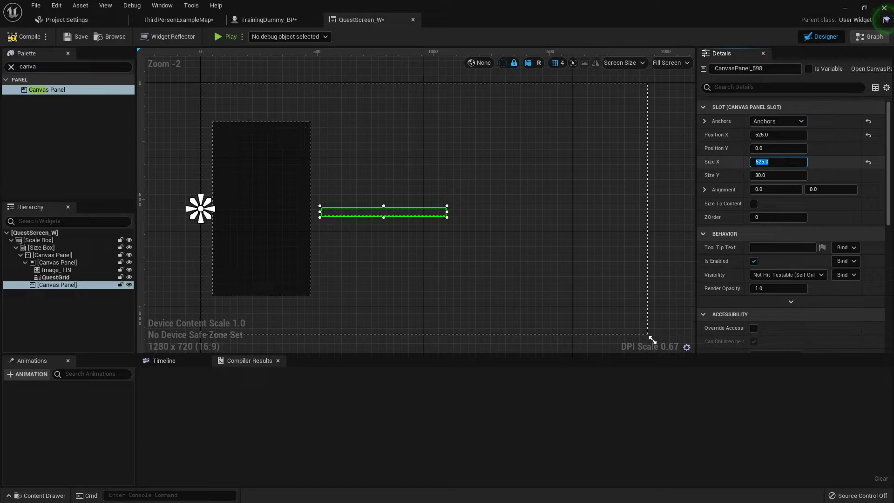
key("Return")
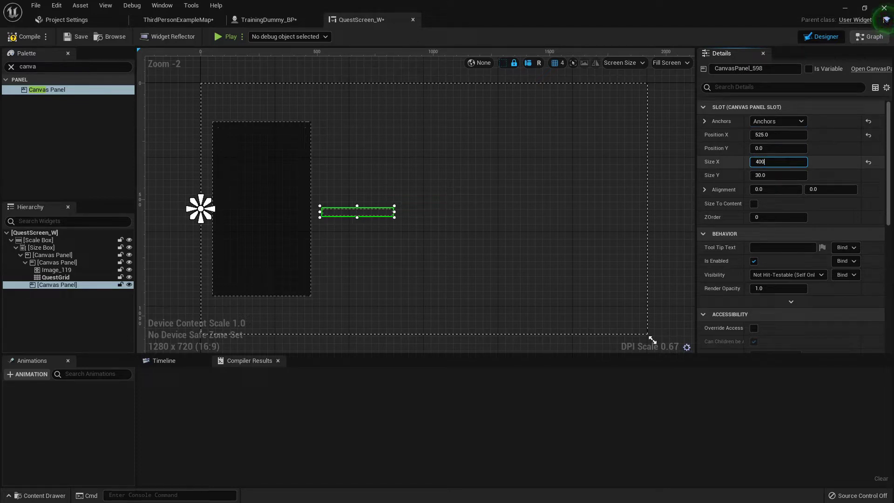
key("Return")
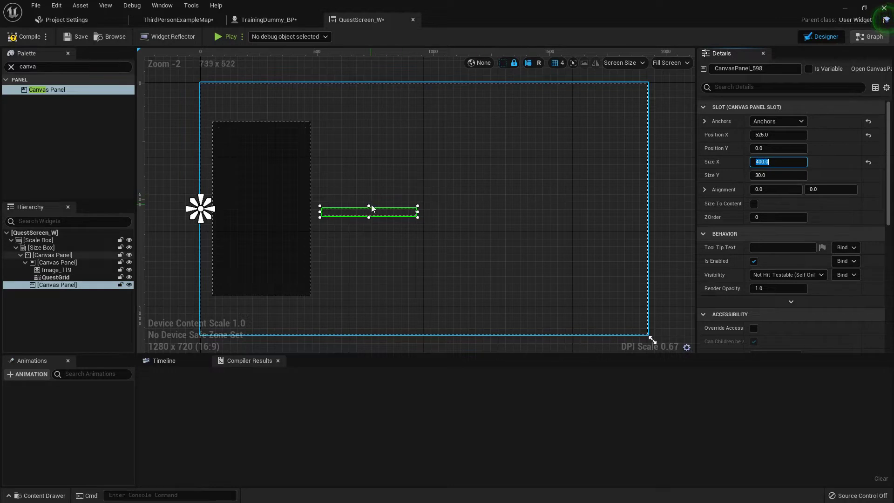
left_click_drag(370, 205, 369, 118)
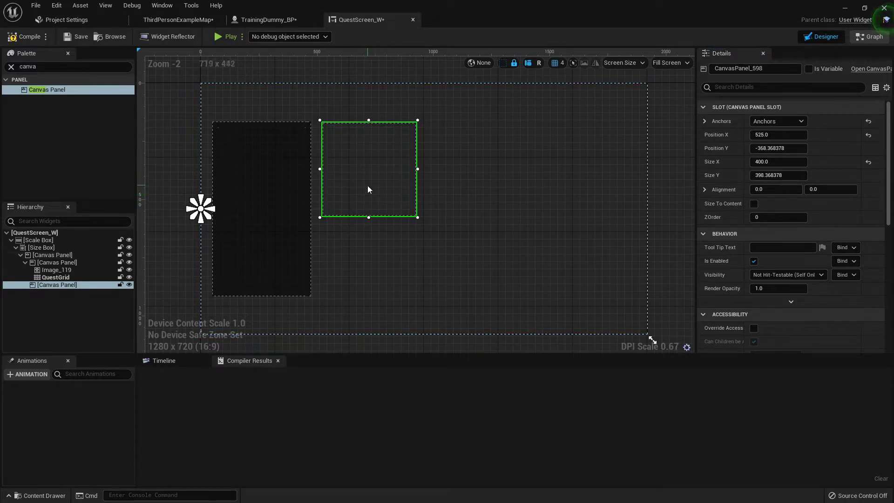
scroll(386, 183, "up", 4)
scroll(384, 186, "down", 2)
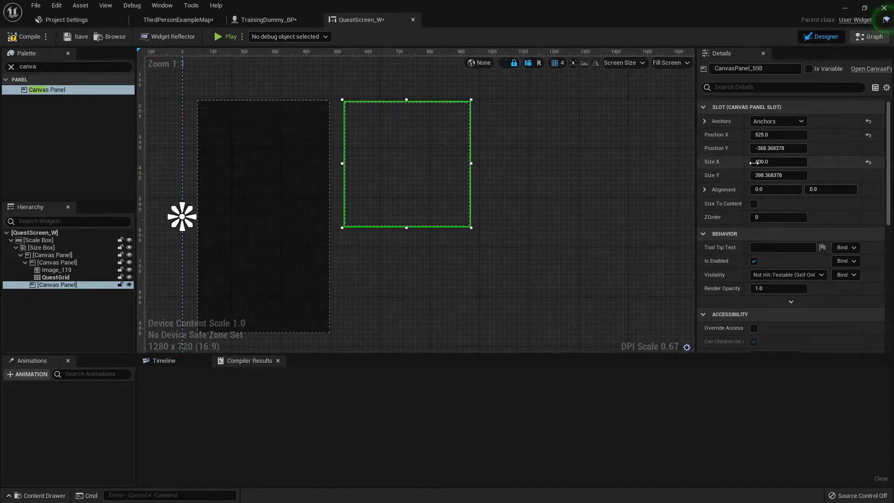
Set the new canvas panel's Position Y to -368 and Size Y to 400, and check its upper edge against the quest list panel.
left_click(779, 148)
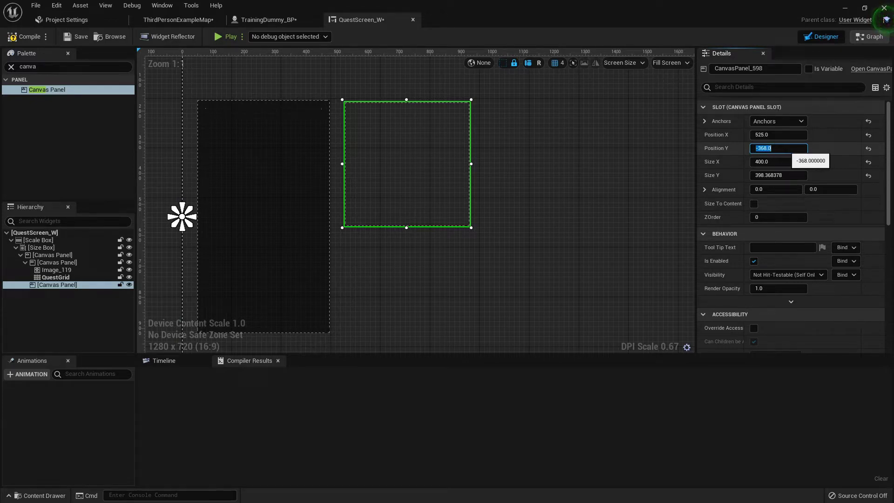
left_click(784, 175)
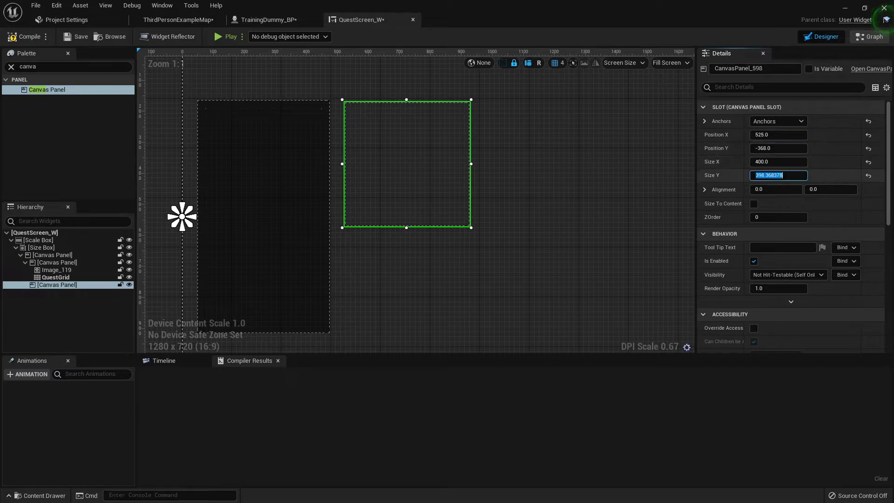
type("400")
key("Return")
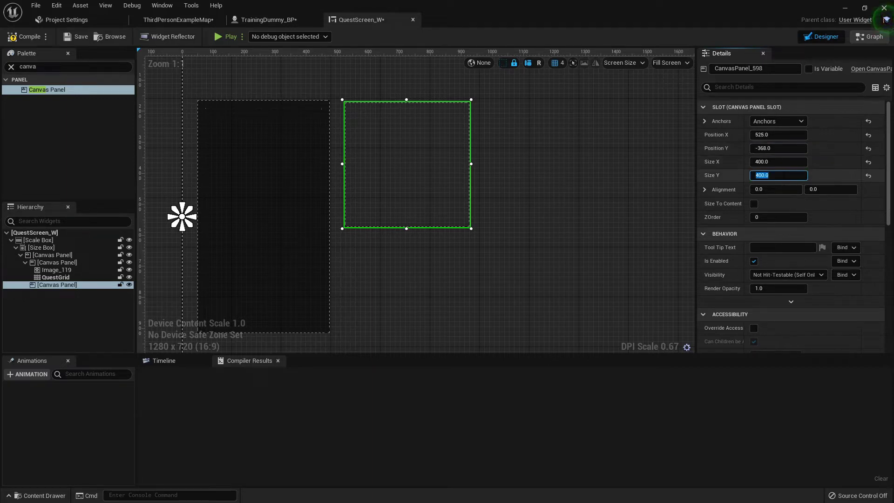
scroll(376, 84, "up", 6)
left_click(350, 88)
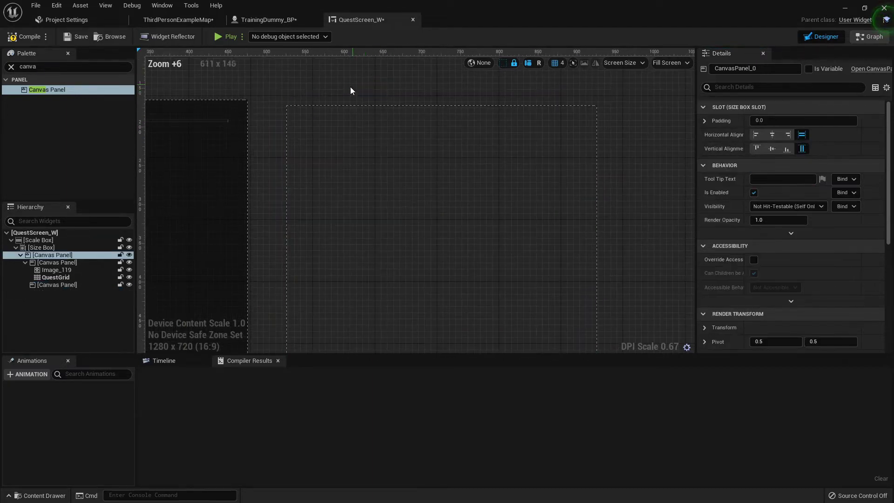
left_click(351, 117)
right_click_drag(374, 128, 457, 116)
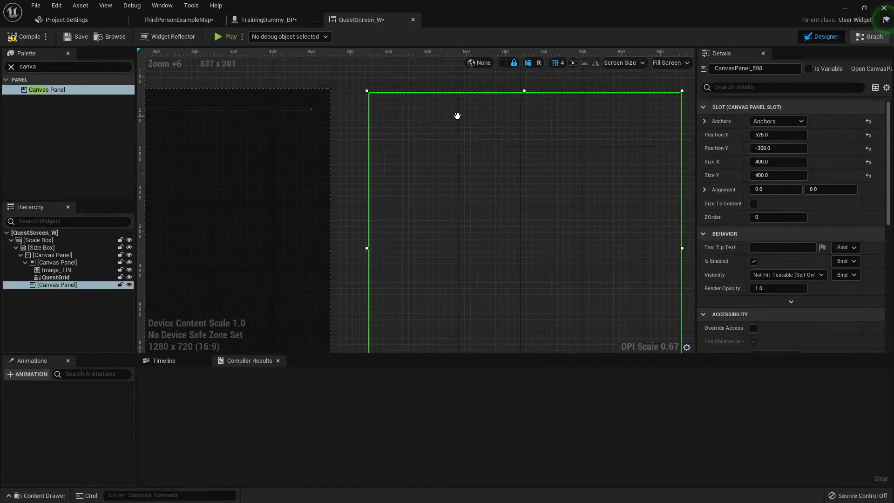
scroll(437, 135, "down", 4)
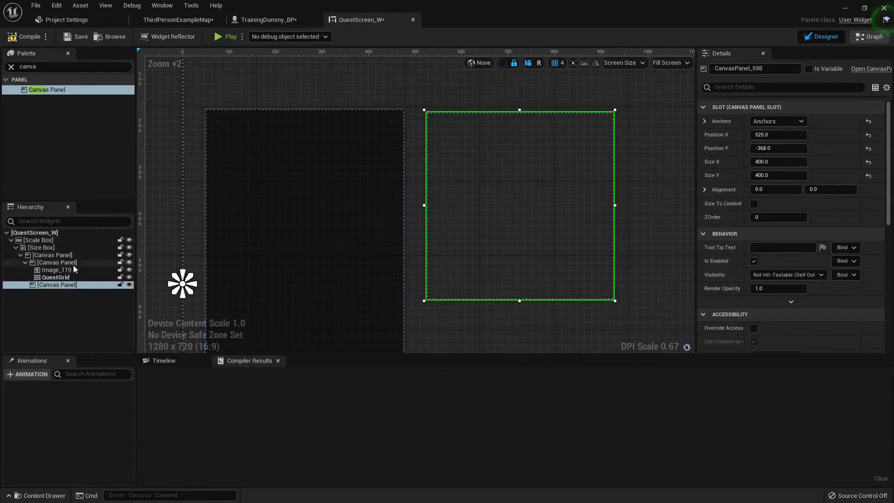
Compare the new canvas panel's slot settings with the quest list panel's, and reset the new panel's Position Y to 0.
left_click(55, 264)
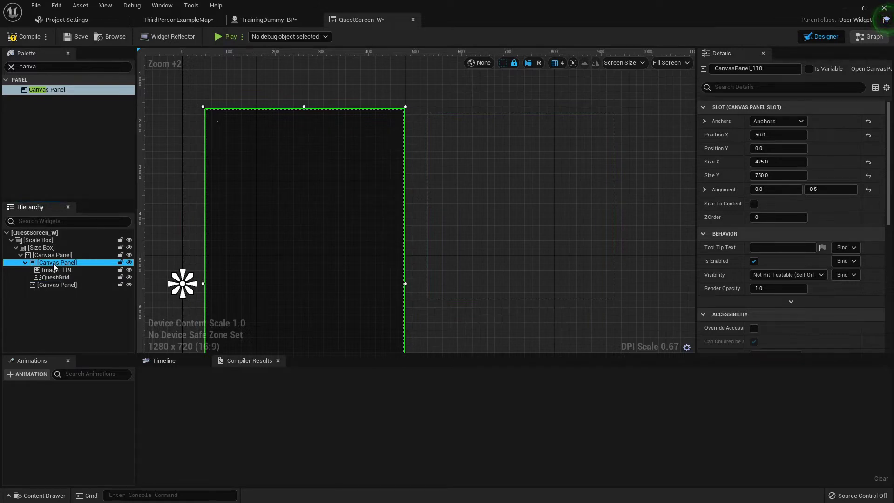
left_click(49, 284)
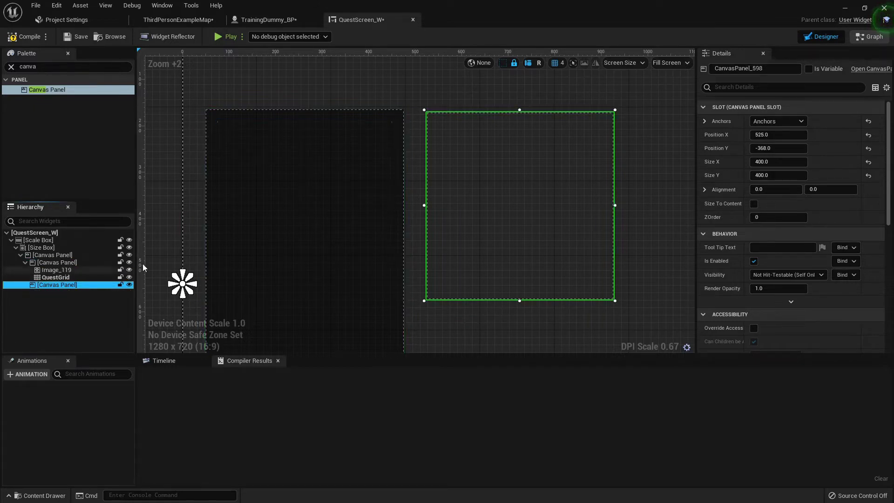
left_click(779, 149)
type("0")
key("Return")
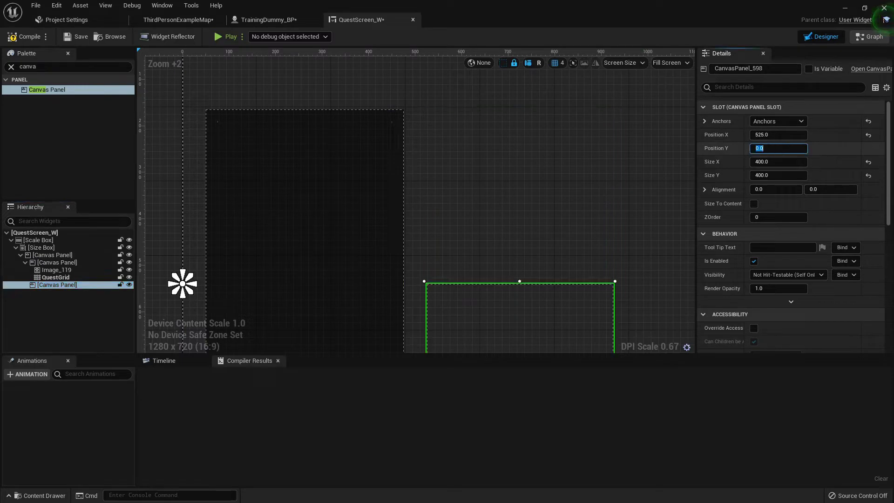
Try vertical alignment values of 1, 0.8 and 0.9 on the new canvas panel.
scroll(791, 224, "down", 2)
scroll(624, 224, "down", 3)
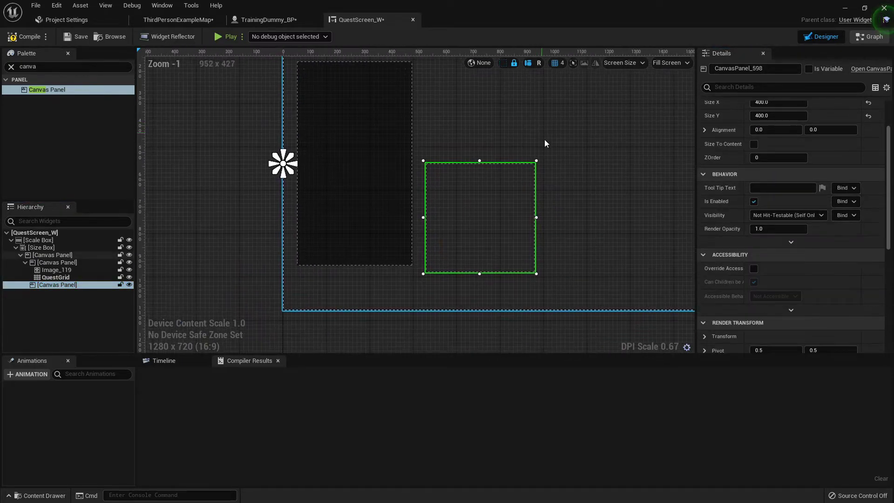
scroll(798, 175, "up", 2)
left_click(823, 188)
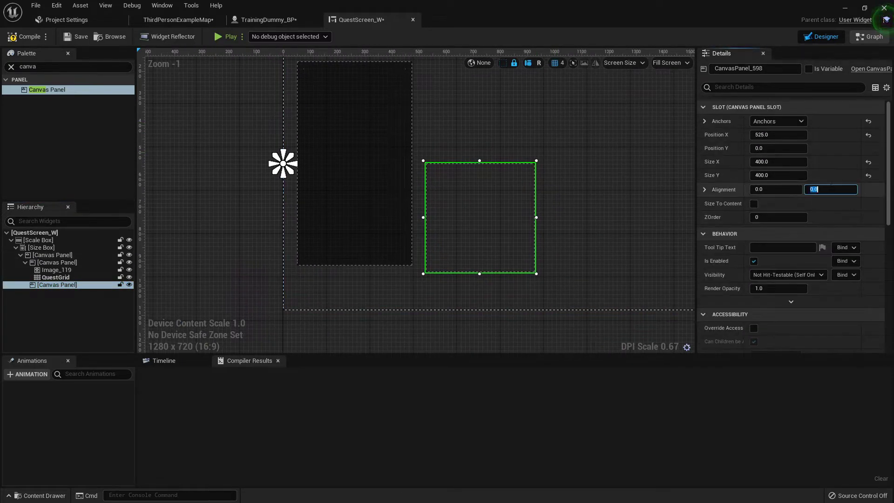
type("1")
key("Return")
right_click_drag(627, 95, 602, 158)
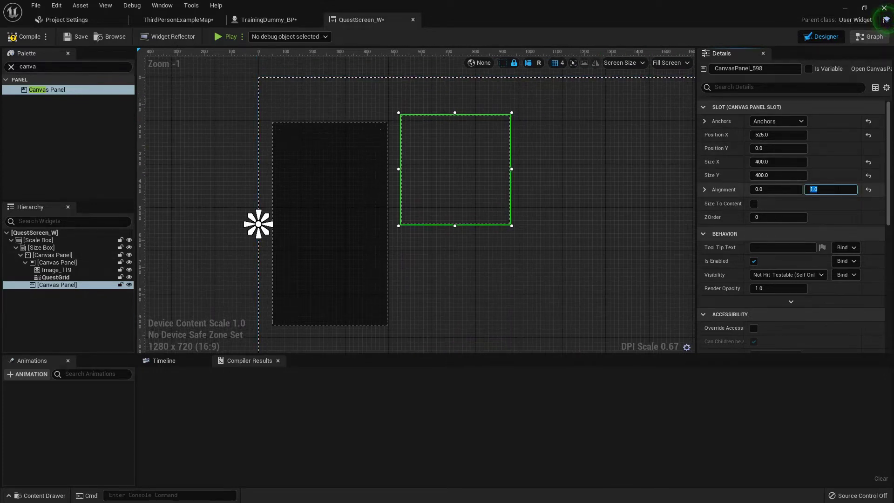
type("0.8")
key("Return")
type("0.9")
key("Return")
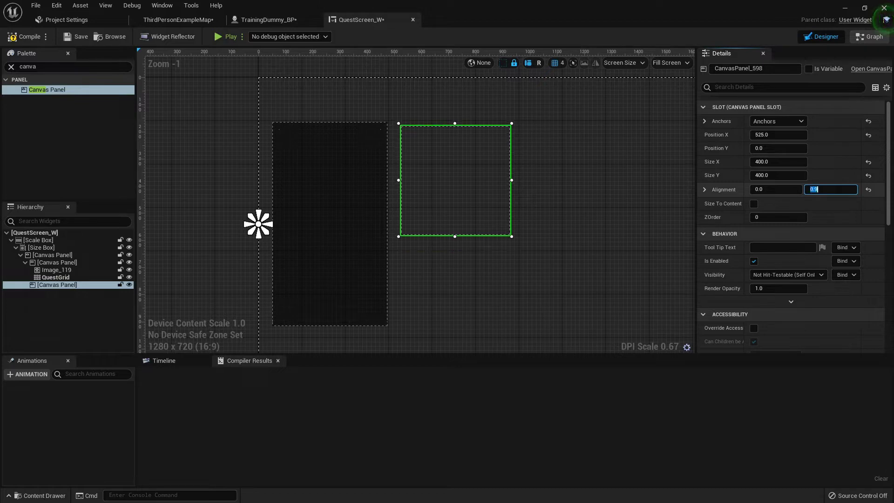
Refine the new canvas panel's vertical alignment through 0.91 and 0.92 to 0.93, lining its upper edge up with the quest list panel.
scroll(418, 113, "up", 4)
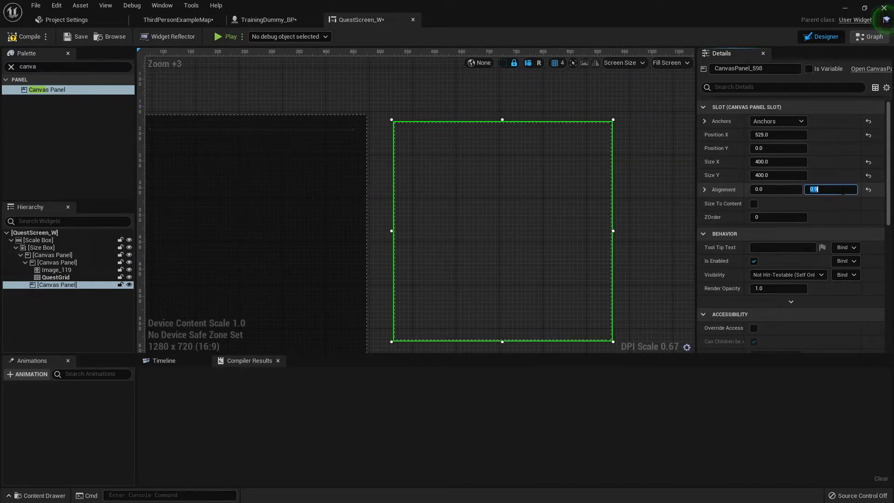
type(".91")
key("Return")
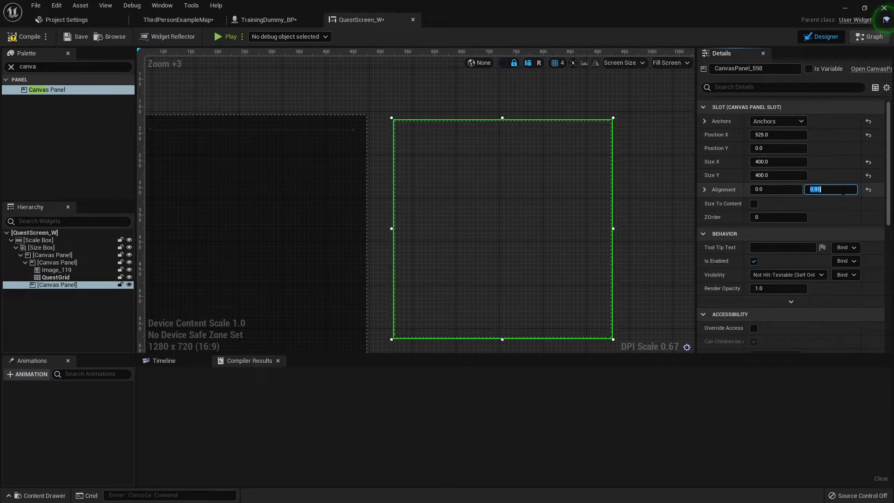
type(".92")
key("Return")
type(".")
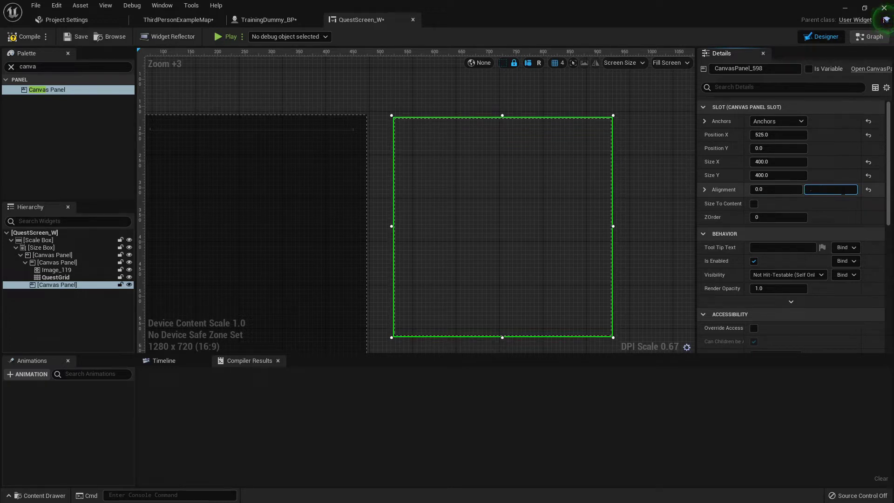
type("93")
key("Return")
left_click(643, 142)
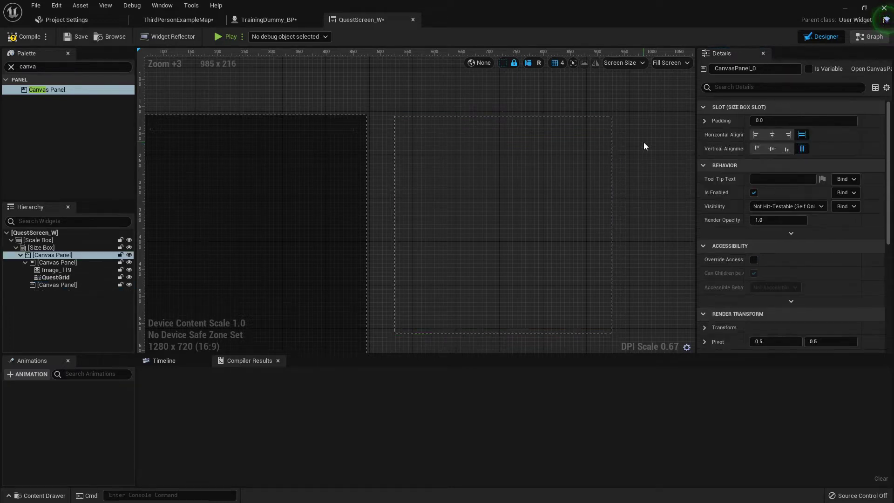
Add an Image widget inside the new canvas panel beside the quest list panel.
left_click(457, 129)
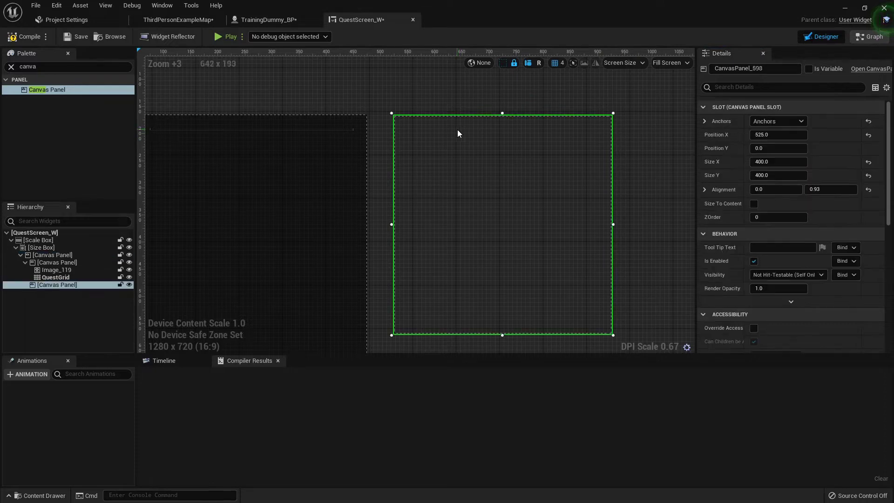
left_click(11, 68)
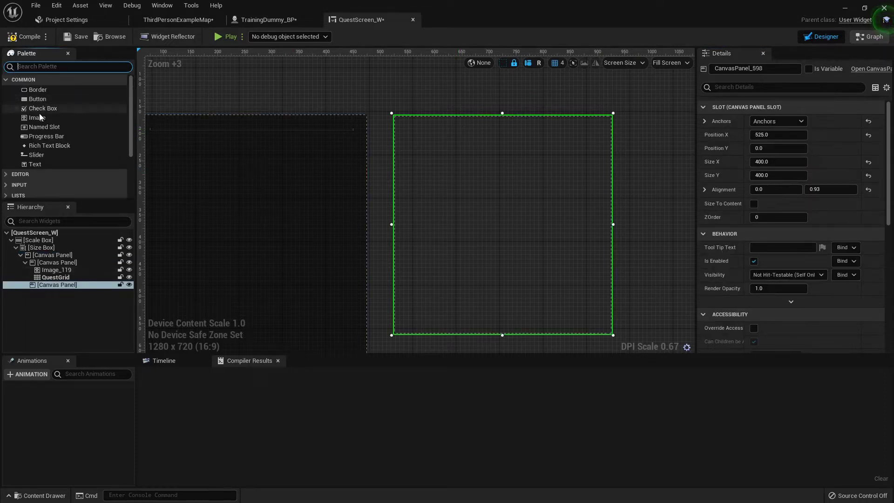
left_click_drag(37, 119, 60, 286)
left_click(419, 125)
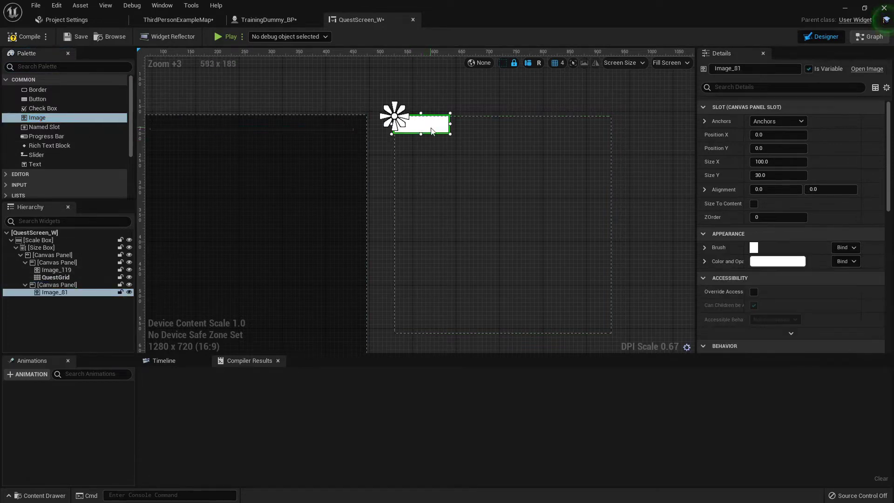
Anchor the new image to stretch across its canvas panel, with Offset Right and Offset Bottom set to 0.
left_click(788, 121)
left_click(863, 242)
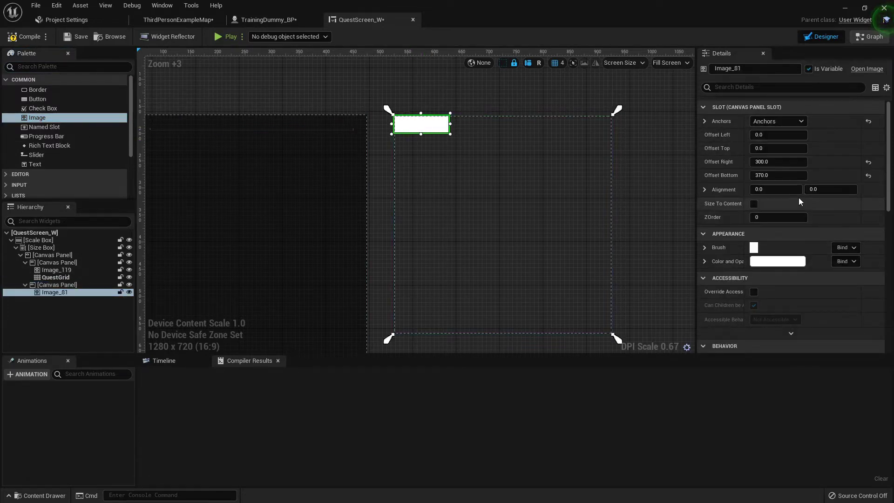
left_click(787, 163)
type("0")
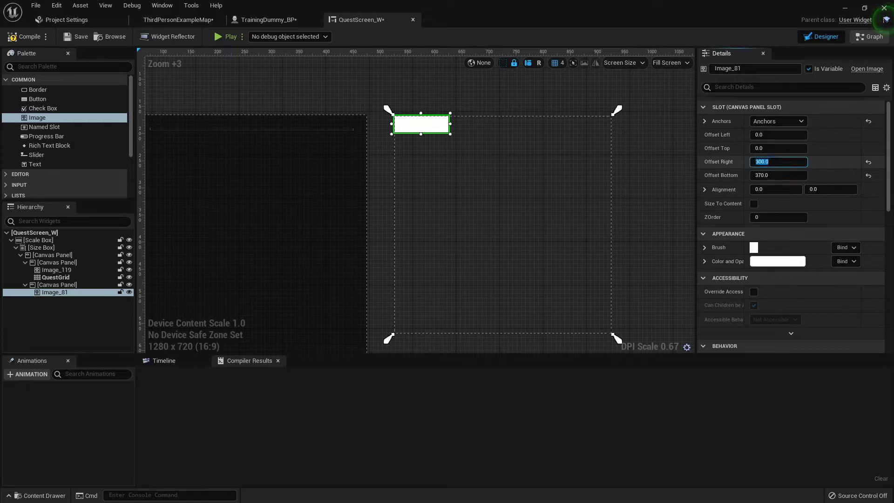
key("Tab")
type("0")
key("Return")
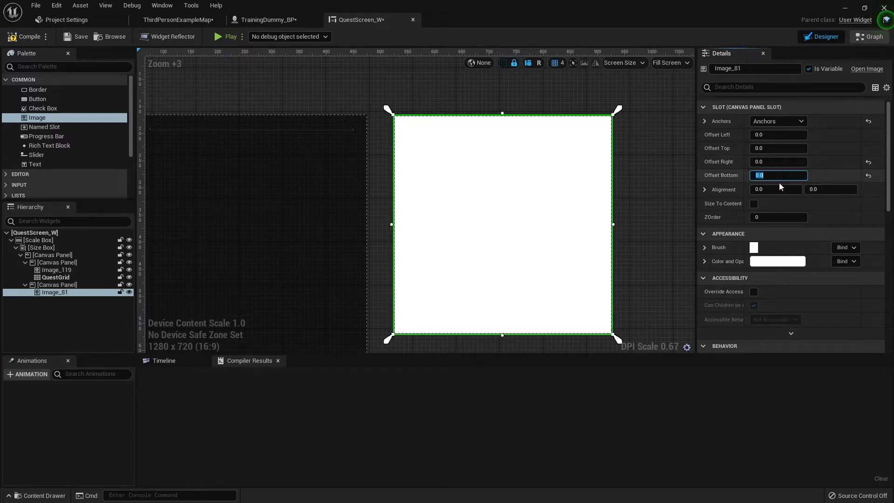
Set the new image's colour and opacity to black with an alpha of 0.5.
left_click(766, 261)
left_click_drag(698, 311, 693, 384)
left_click(611, 466)
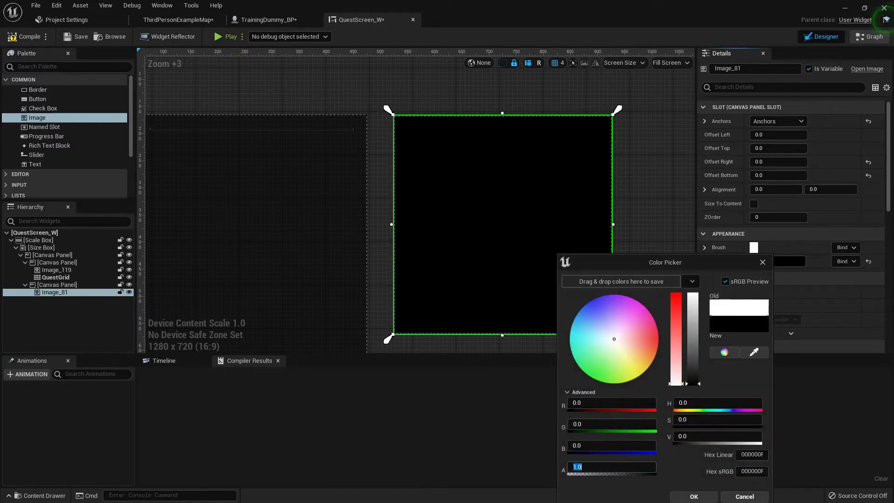
type("0.5")
key("Return")
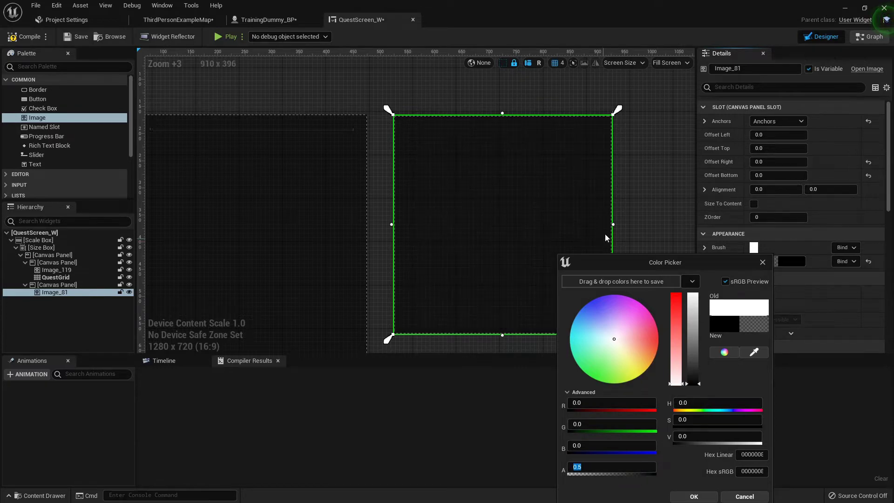
left_click(653, 203)
scroll(653, 203, "down", 2)
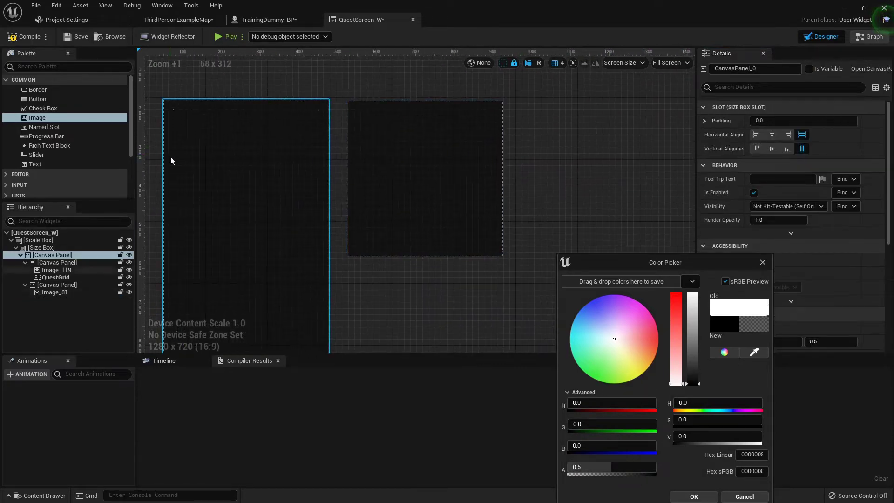
left_click(694, 497)
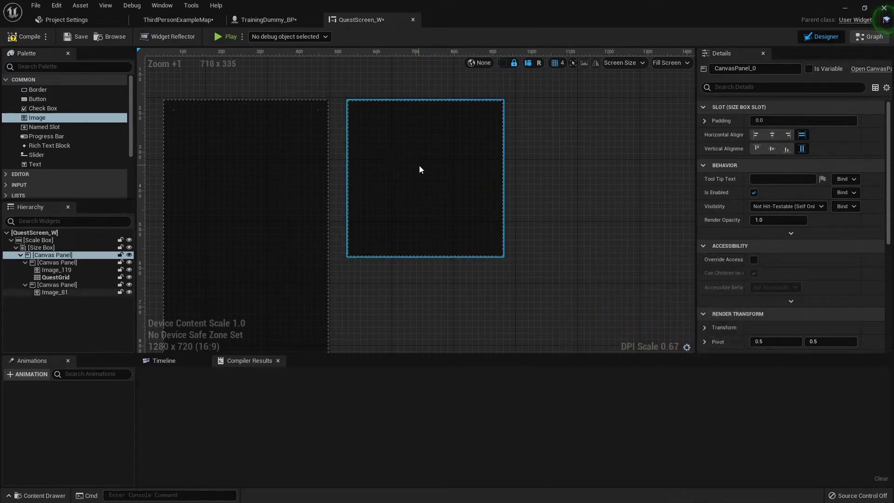
Set the Size Y of the canvas panel containing the new image to 600.
scroll(515, 202, "down", 3)
scroll(419, 174, "up", 4)
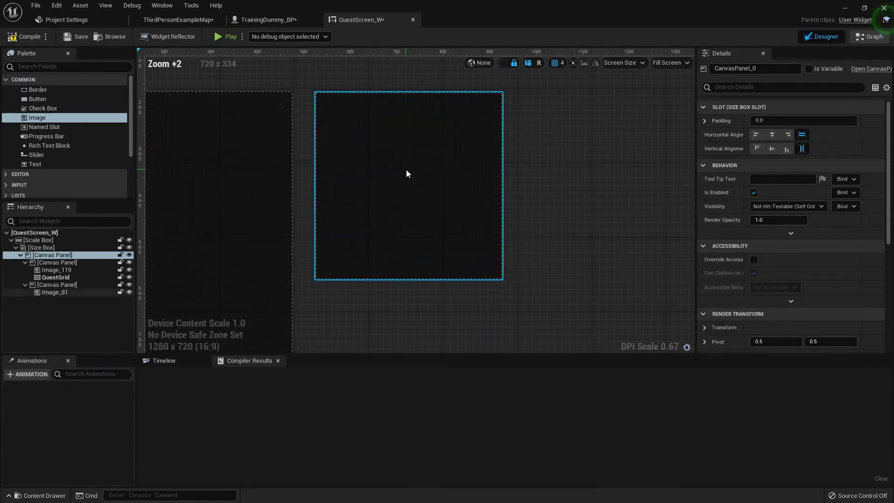
left_click(410, 172)
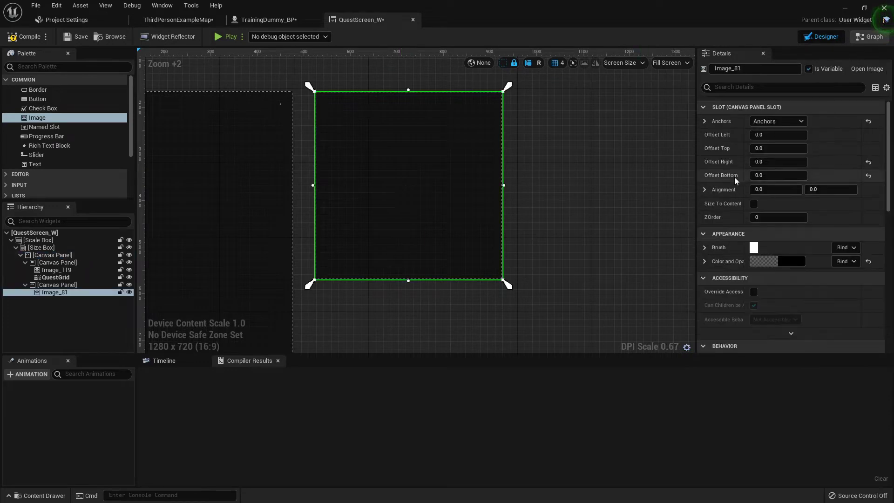
left_click(57, 286)
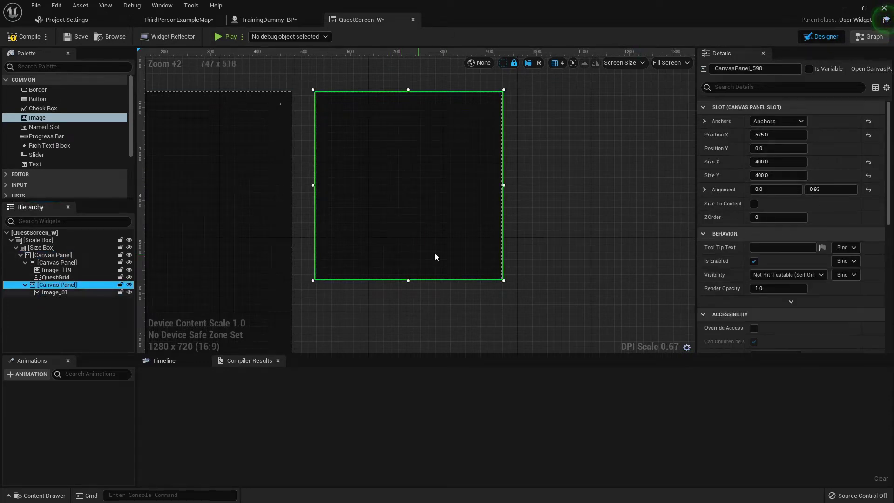
left_click(779, 175)
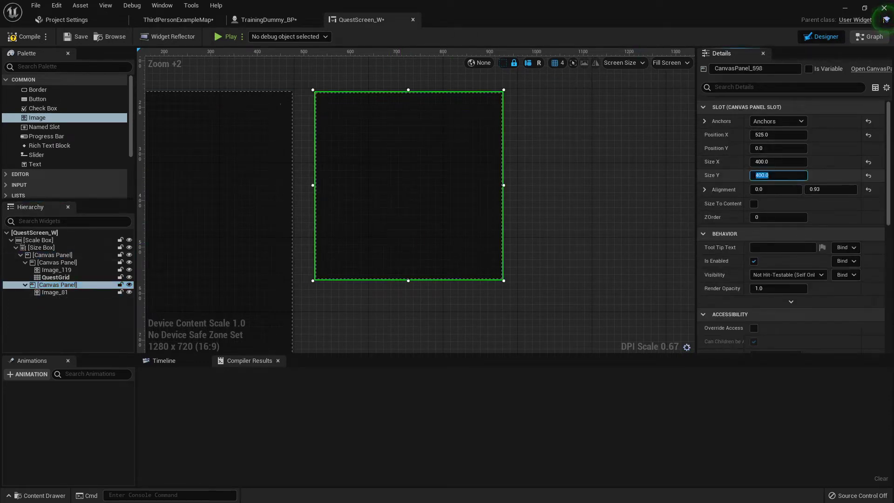
type("600")
key("Return")
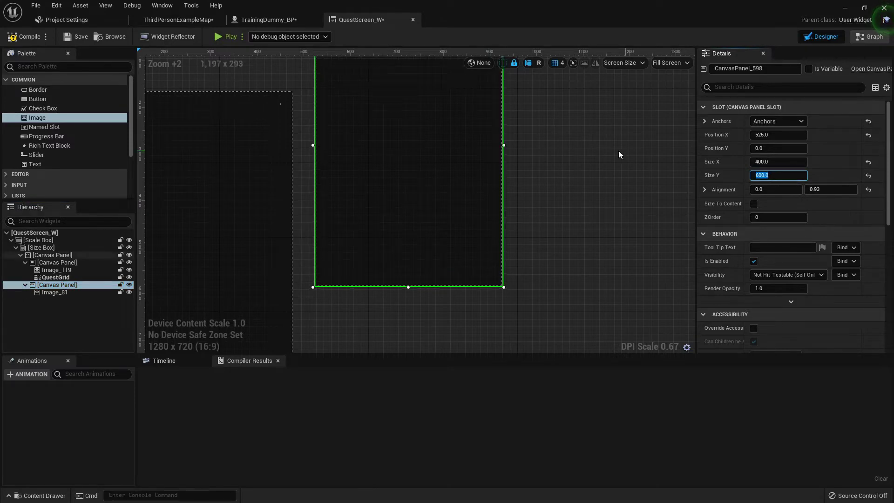
Move the enlarged canvas panel down to Position Y 192, roughly level with the quest list panel's upper edge.
scroll(600, 163, "down", 3)
key("Down")
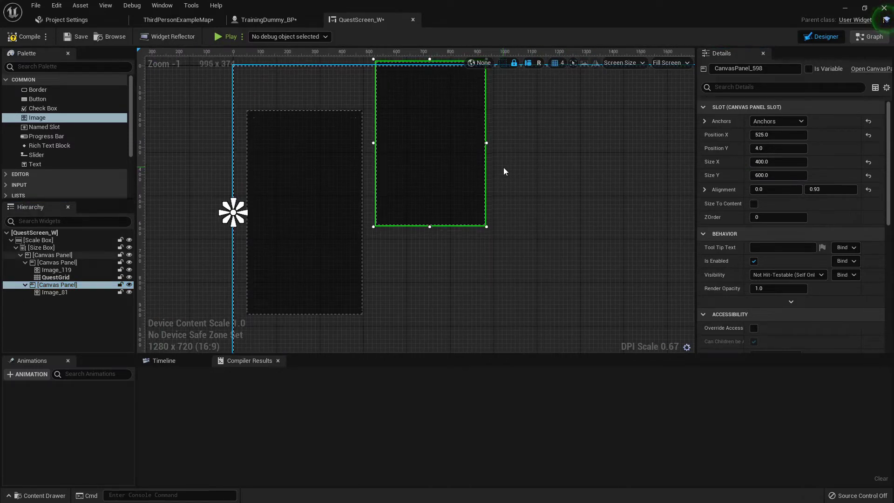
key("Down")
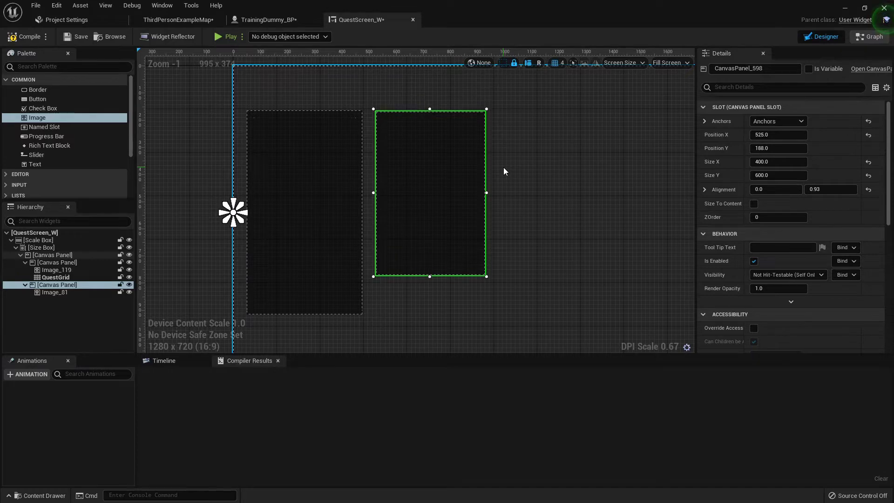
scroll(462, 163, "up", 4)
scroll(535, 170, "down", 3)
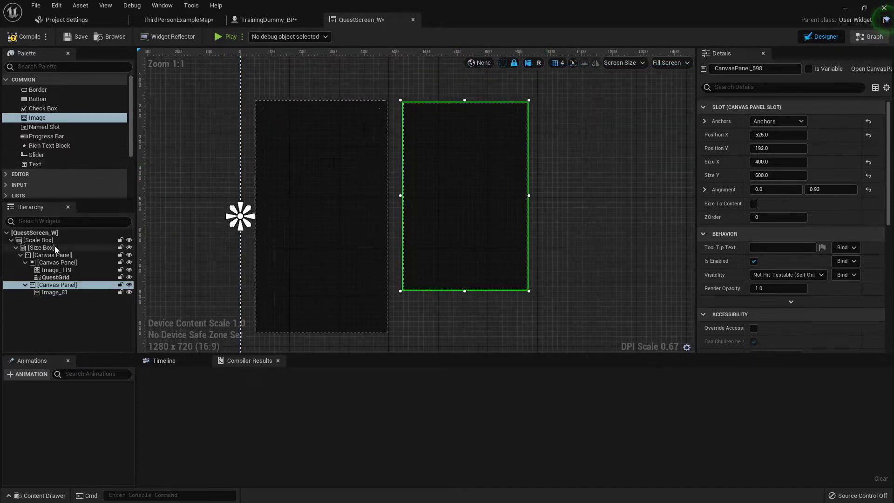
Fine-tune the new canvas panel's placement so its upper edge lines up with the quest list panel's.
scroll(387, 131, "up", 6)
right_click_drag(417, 103, 387, 159)
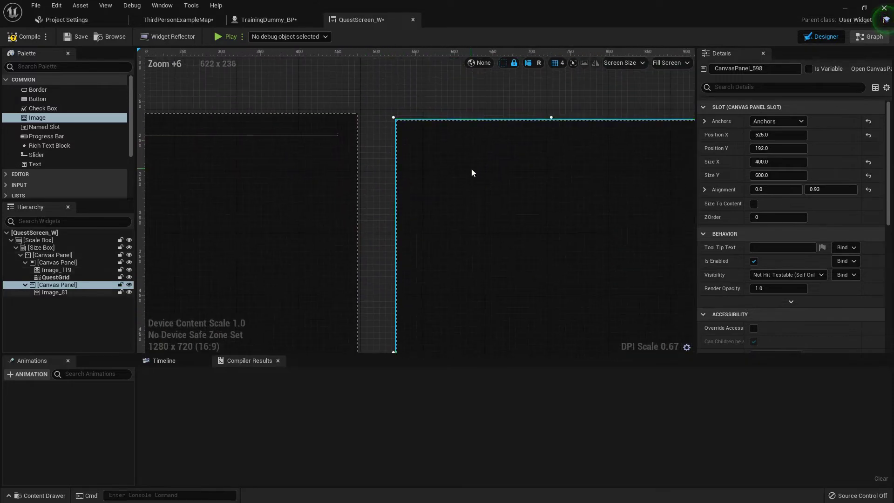
left_click_drag(472, 167, 476, 159)
left_click(367, 172)
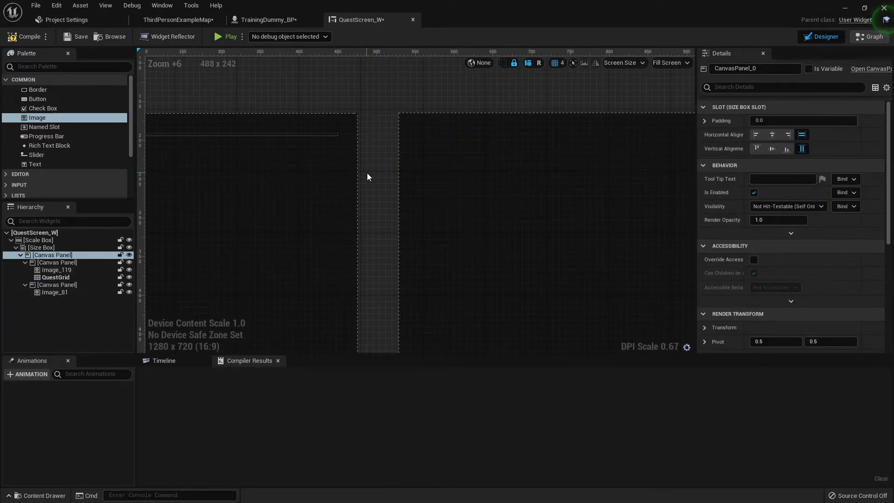
Add a Text widget near the upper edge of the new canvas panel and anchor it to the panel's top centre.
scroll(367, 172, "down", 4)
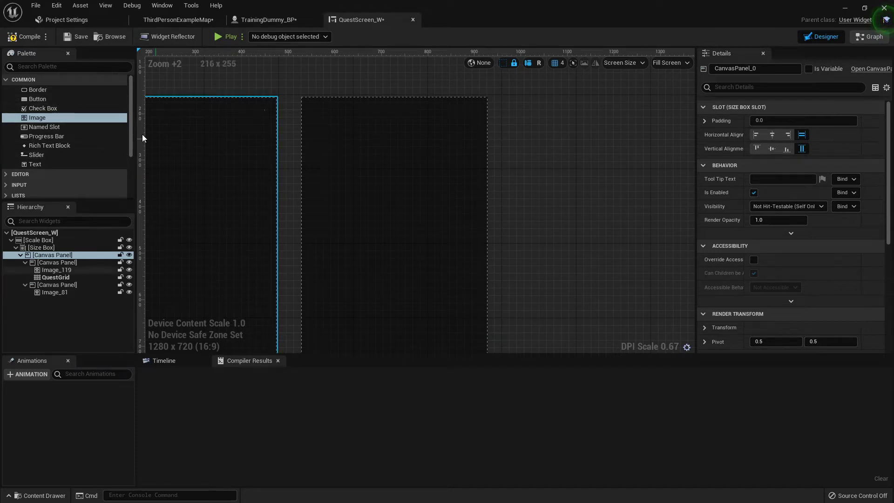
left_click_drag(37, 165, 362, 122)
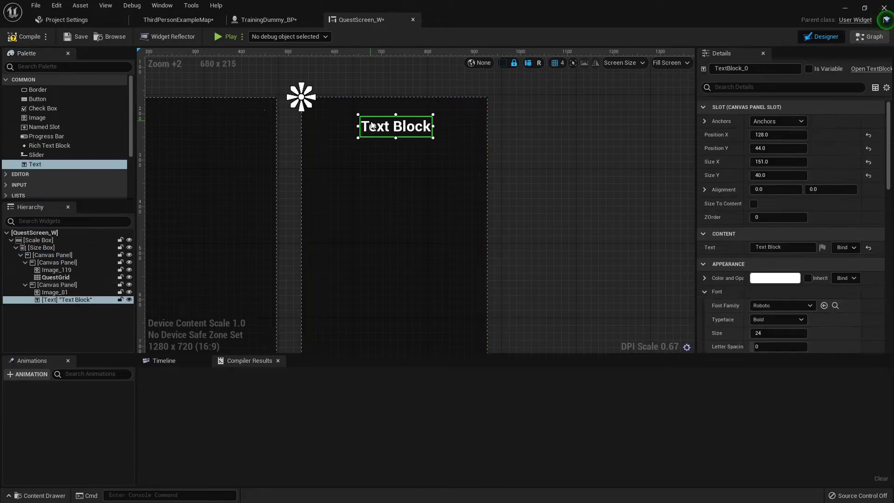
left_click(783, 127)
left_click(792, 145)
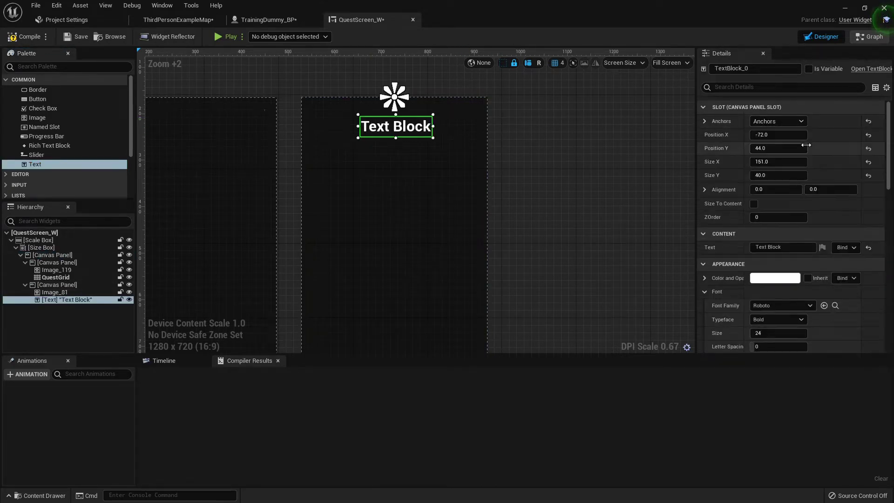
Centre the text block horizontally with Position X 0 and horizontal alignment 0.5, and set its Position Y to 25.
left_click(779, 135)
type("0")
key("Return")
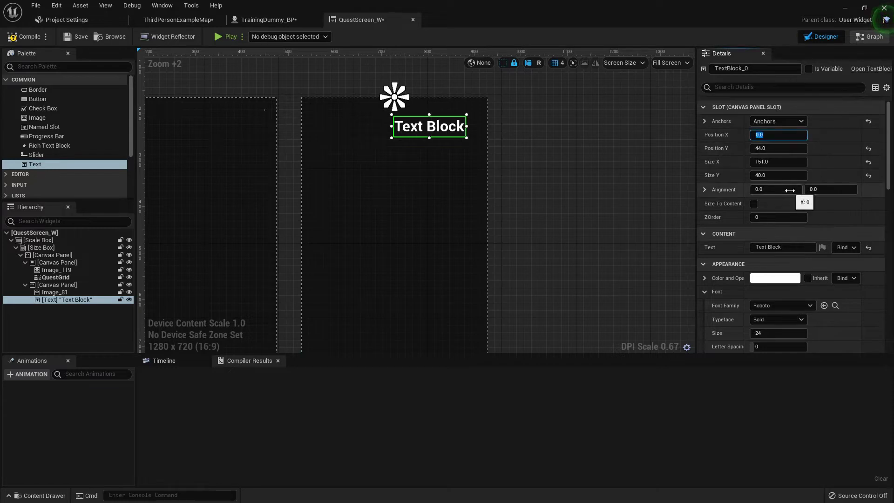
left_click(790, 190)
key("Return")
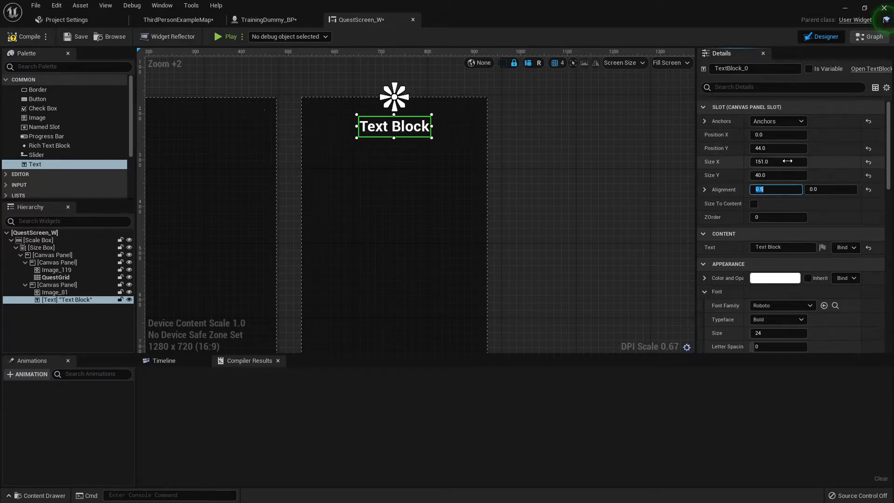
left_click(779, 148)
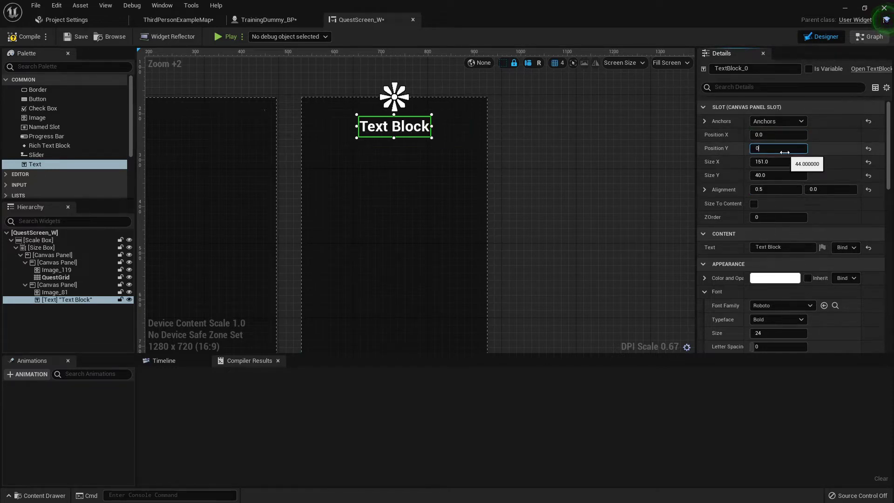
key("Return")
type("25")
key("Return")
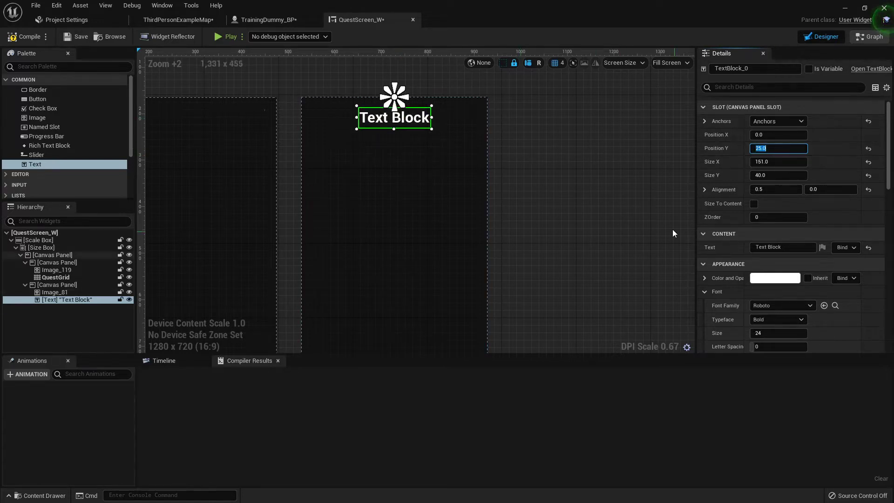
Change the text block's content to "Quest Name" and widen its box to nearly the full panel width.
left_click(782, 247)
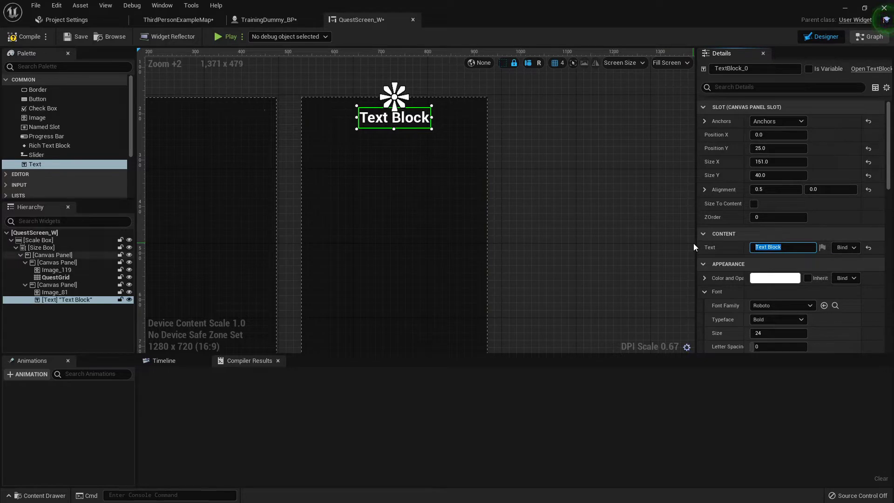
type("Quest Name")
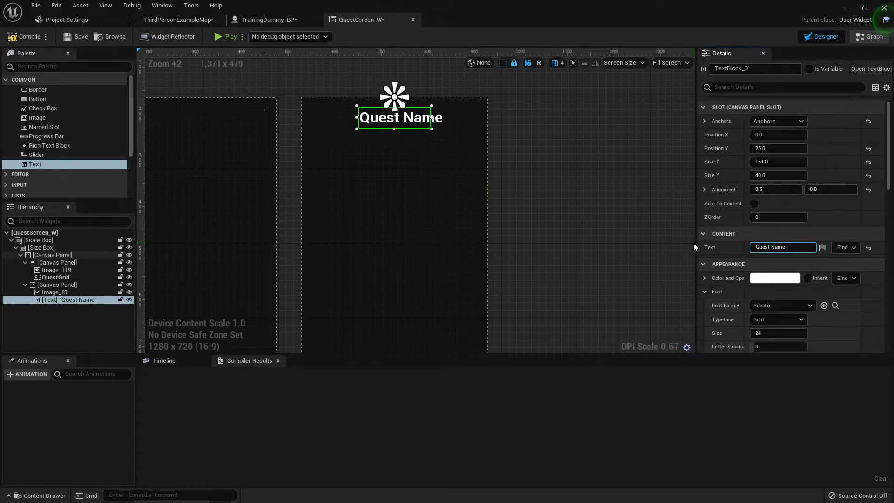
scroll(778, 264, "down", 2)
scroll(778, 264, "down", 5)
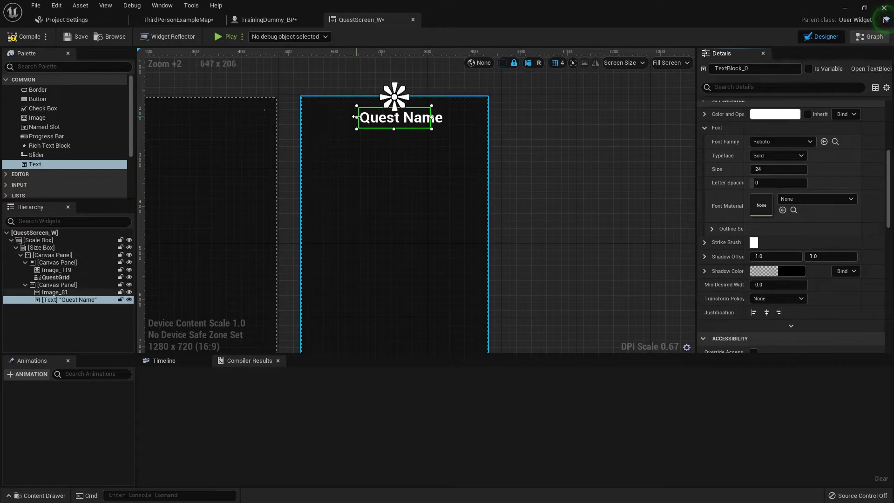
left_click_drag(356, 117, 302, 118)
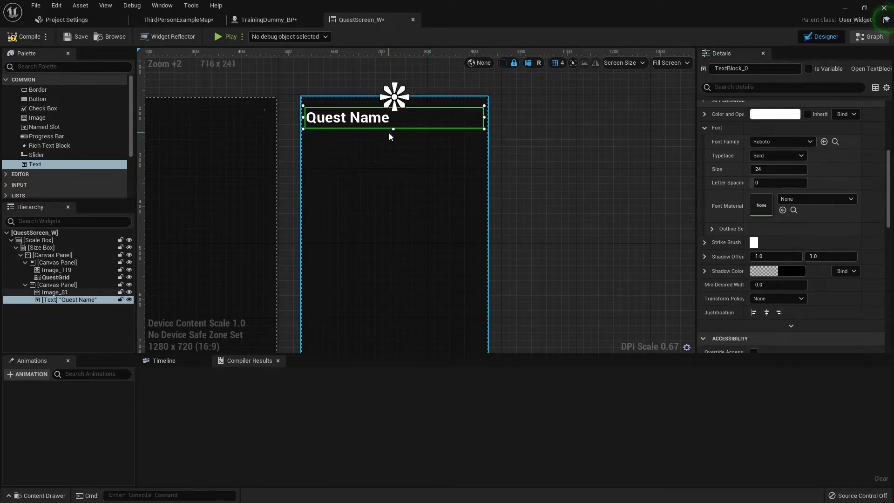
Make the Quest Name box slightly taller than its text line and centre the text's justification.
left_click_drag(394, 128, 394, 160)
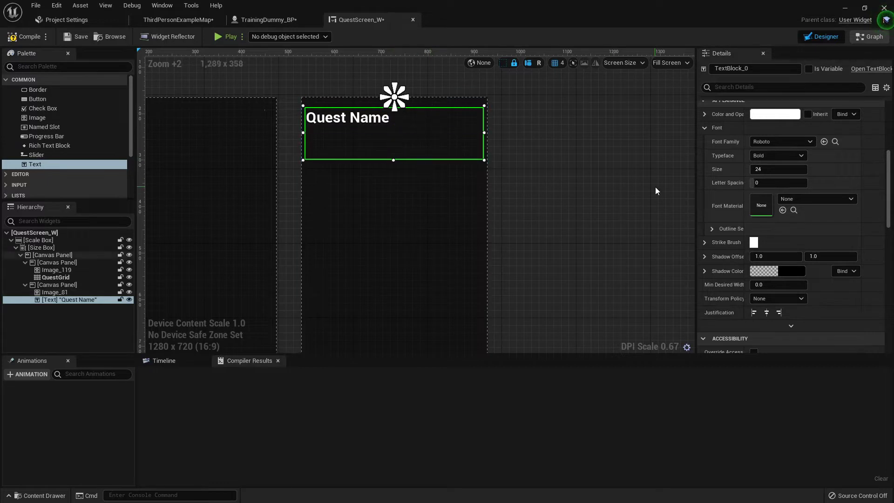
left_click(767, 312)
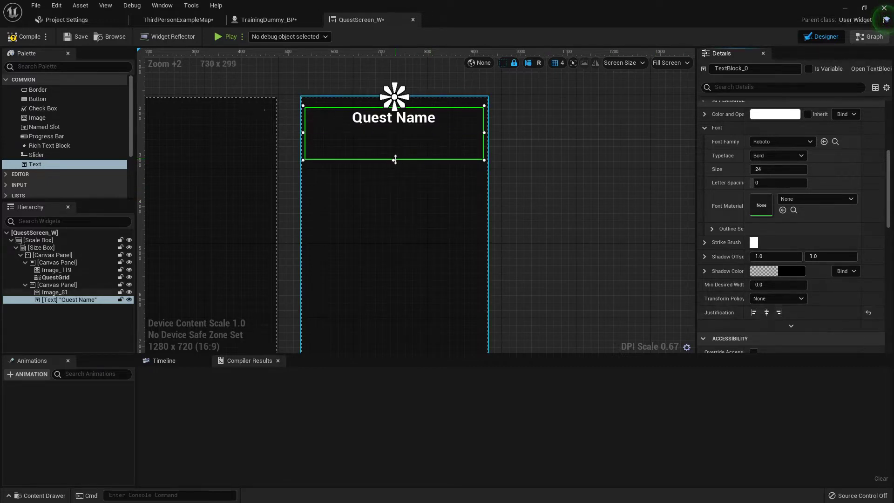
left_click_drag(394, 160, 393, 134)
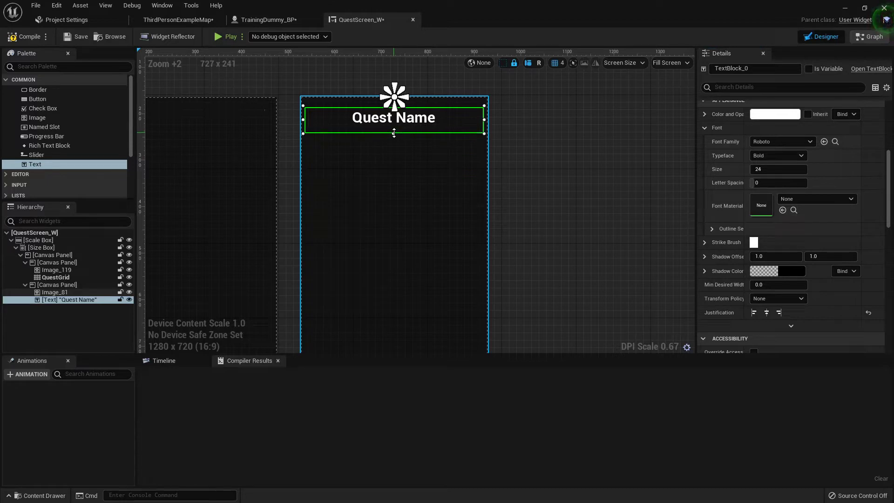
scroll(767, 267, "down", 5)
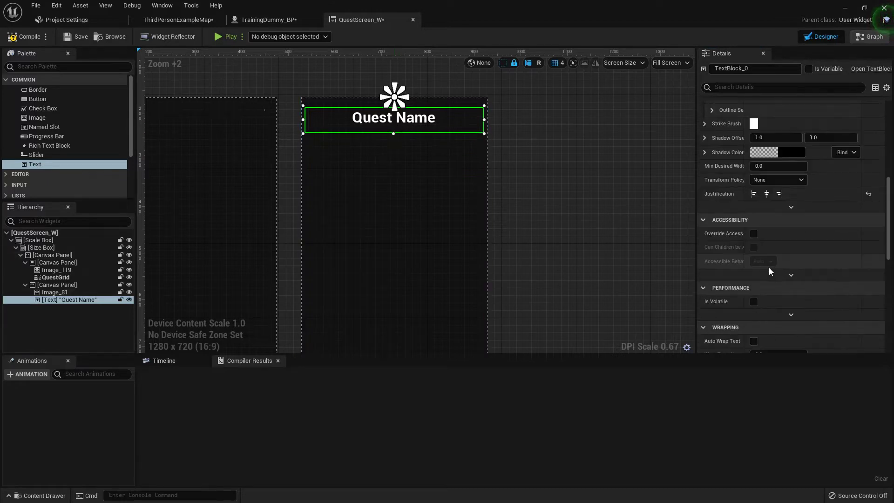
Change the Quest Name heading's typeface to Light.
scroll(769, 267, "up", 5)
left_click(778, 157)
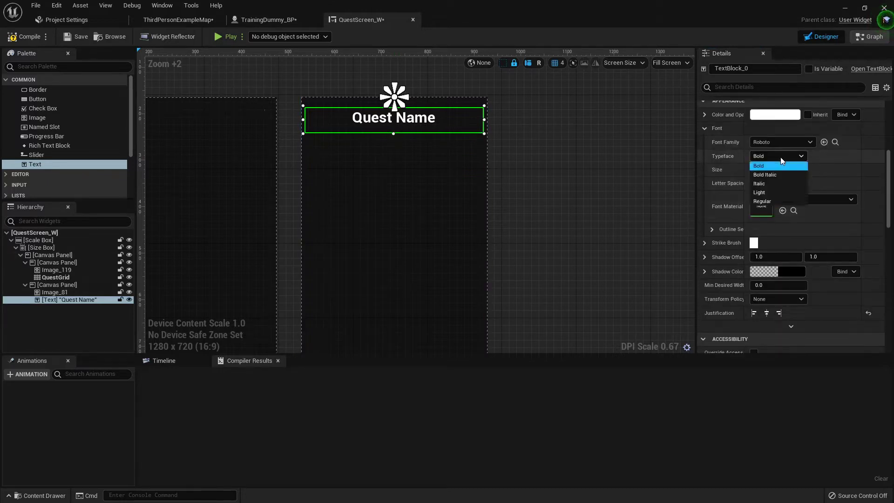
left_click(770, 190)
left_click(481, 173)
scroll(481, 173, "down", 1)
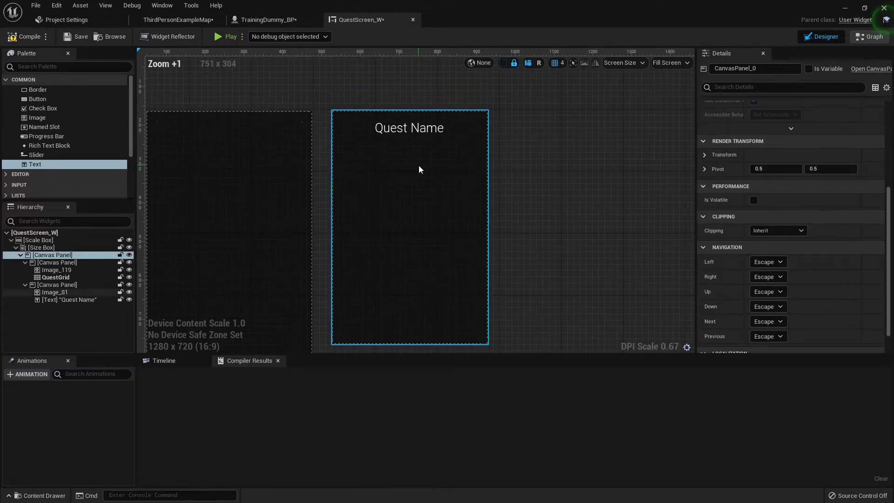
left_click(185, 183)
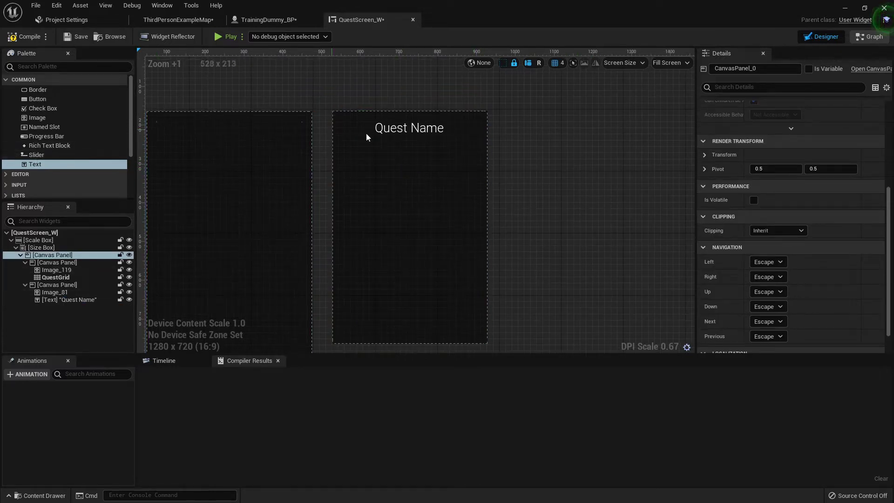
Find the Scroll Box widget and add it to the second canvas panel, below the Quest Name text in the hierarchy.
left_click(49, 166)
left_click_drag(48, 167, 31, 154)
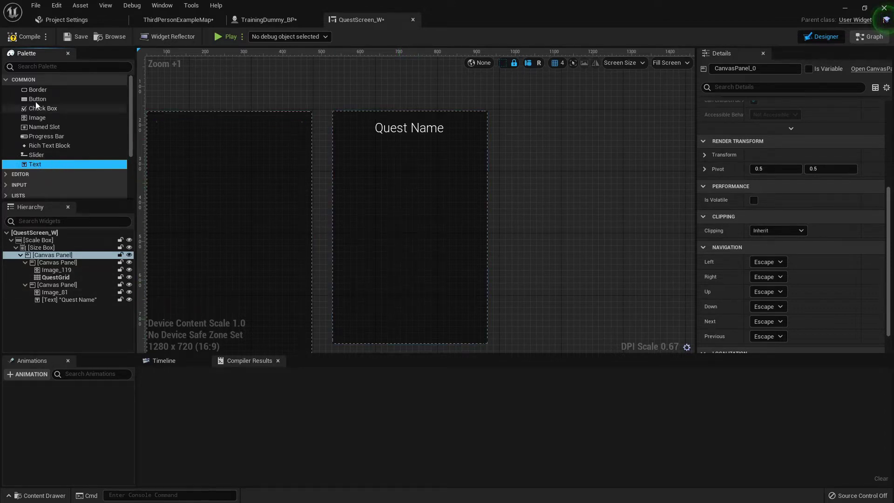
left_click(21, 66)
type("scroll")
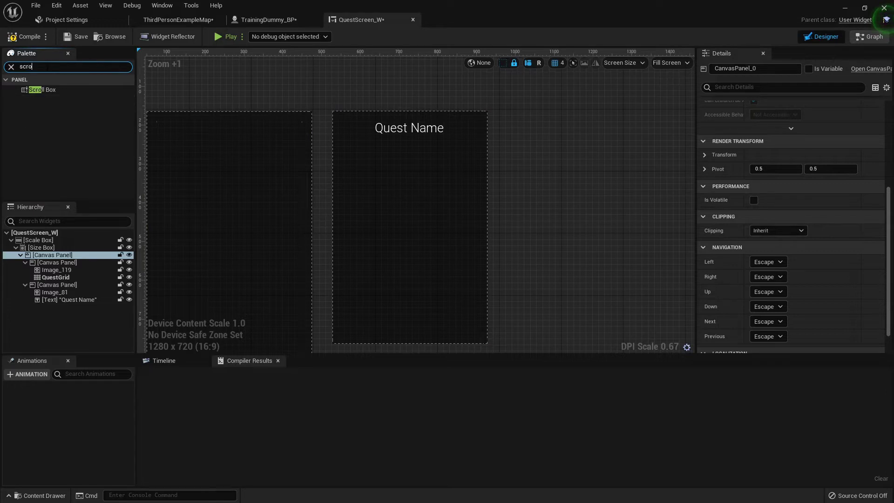
left_click(51, 88)
left_click_drag(98, 141, 64, 302)
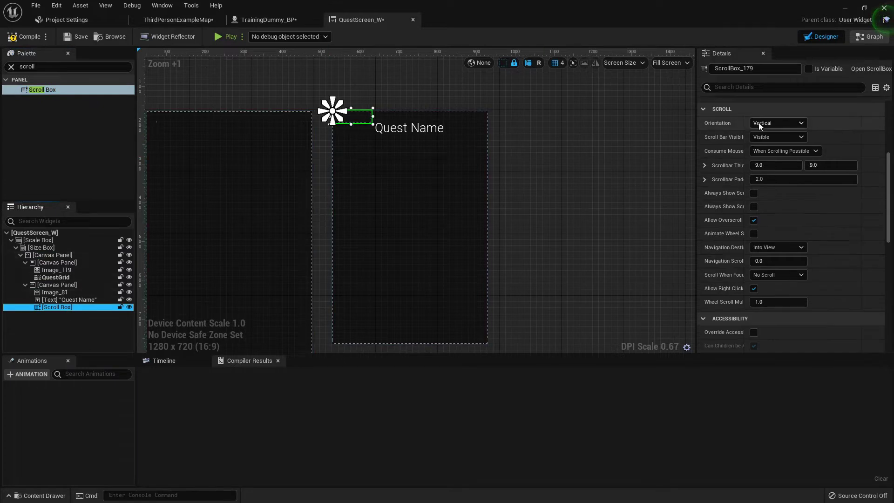
Anchor the scroll box to the centre of its panel and set its Position X and Position Y to 0.
scroll(777, 156, "up", 4)
scroll(777, 155, "up", 4)
left_click(786, 121)
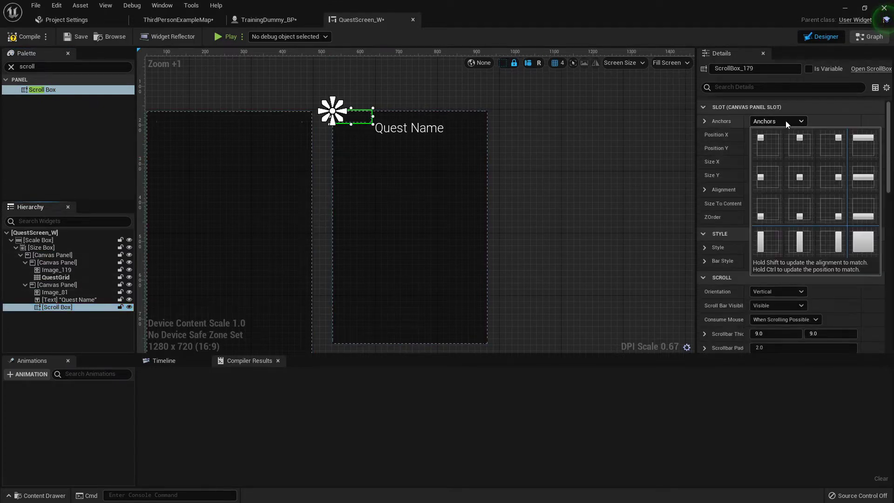
left_click(799, 176)
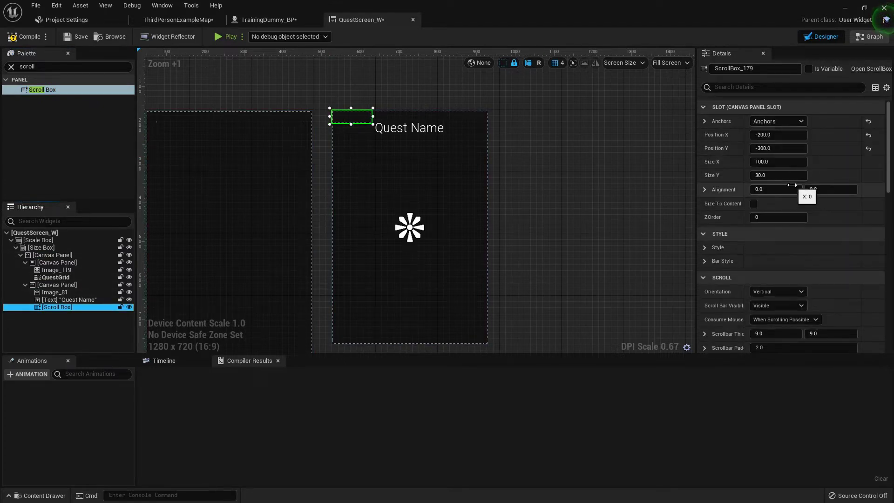
left_click(781, 134)
type("0")
left_click(778, 148)
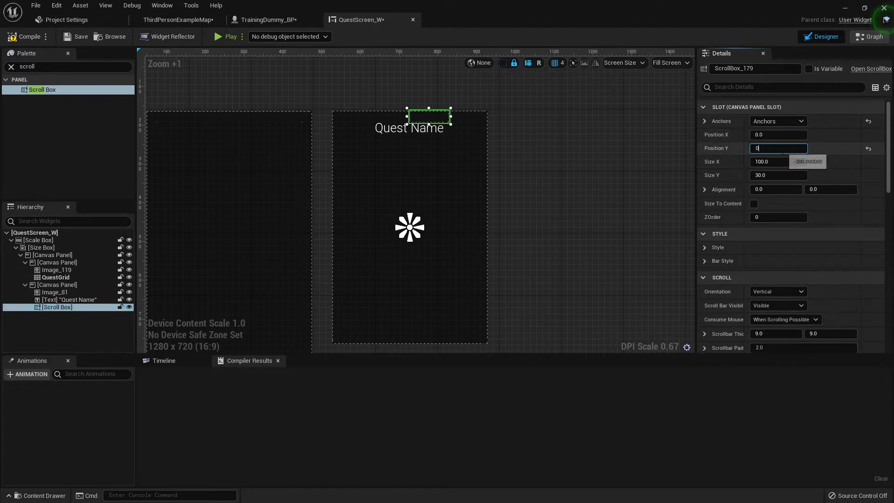
type("0")
key("Return")
Set the scroll box's alignment to 0.5 in both X and Y.
left_click(791, 190)
type(".5")
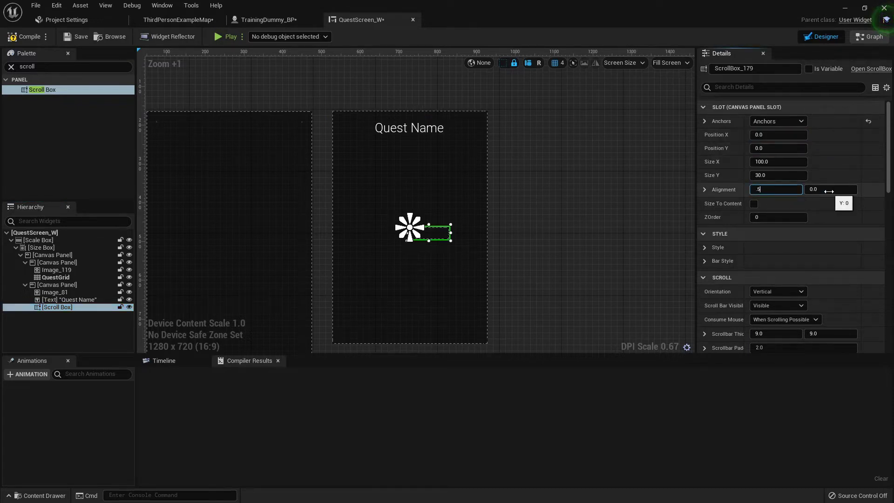
left_click(829, 191)
type(".5")
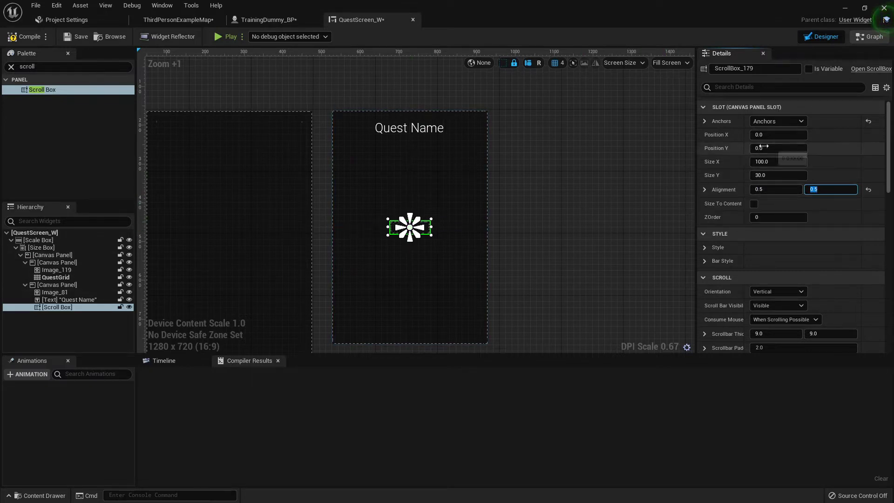
Enlarge the scroll box to about 344 by 264 and set its Position Y to -75.
left_click_drag(778, 161, 784, 162)
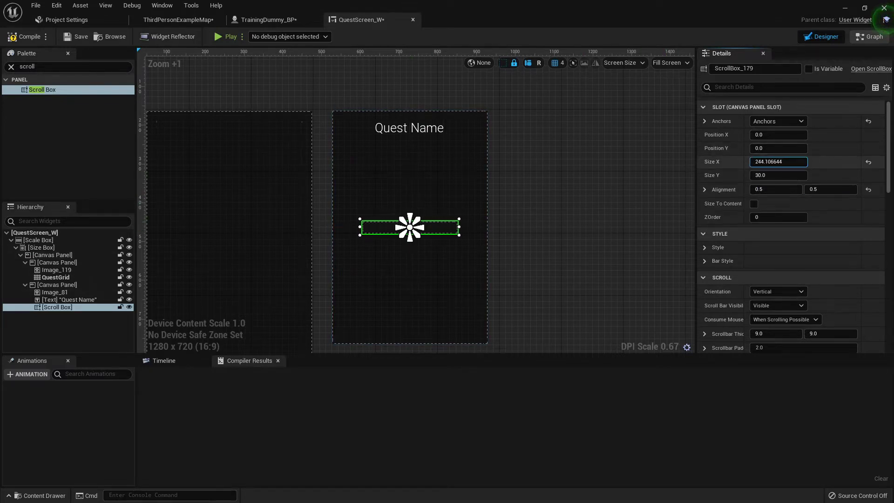
left_click_drag(779, 162, 805, 175)
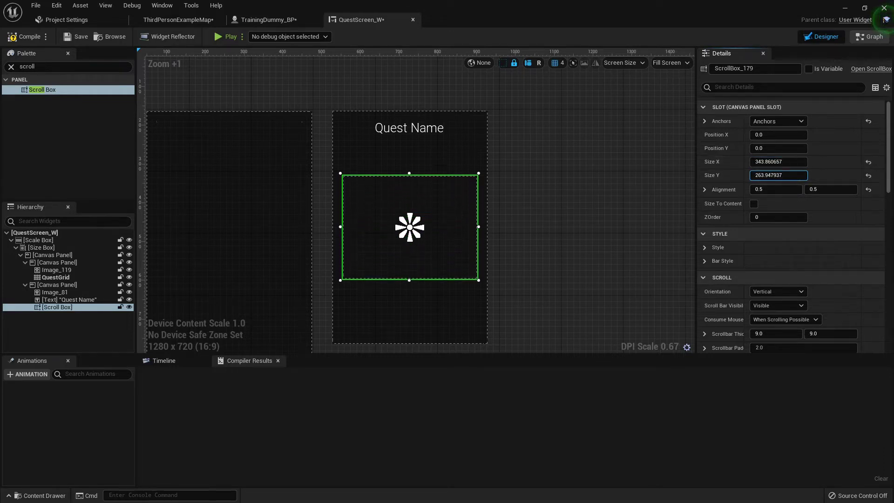
left_click_drag(766, 148, 733, 148)
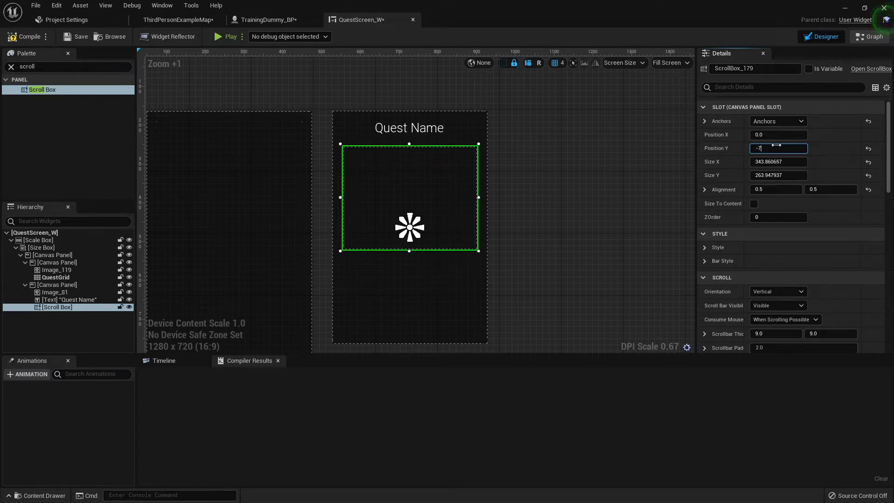
key("Return")
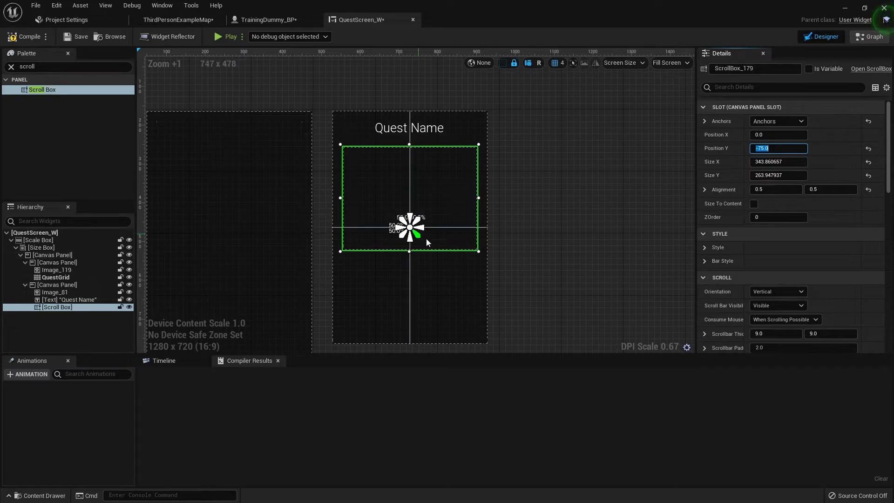
Add a Text widget inside the scroll box beneath the Quest Name heading.
left_click(11, 66)
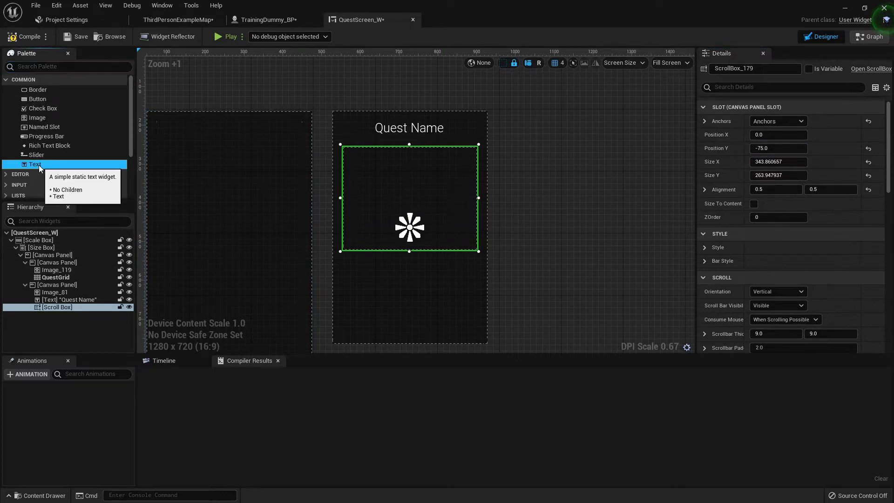
left_click_drag(38, 164, 398, 194)
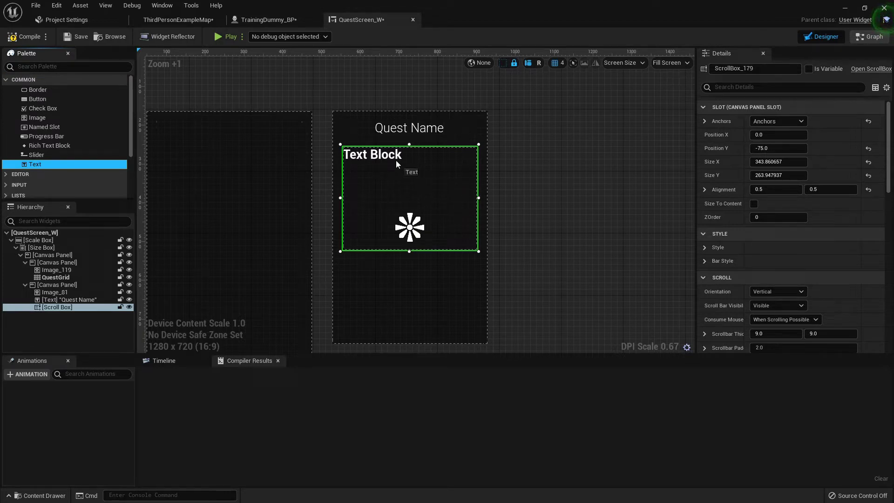
left_click_drag(396, 160, 396, 160)
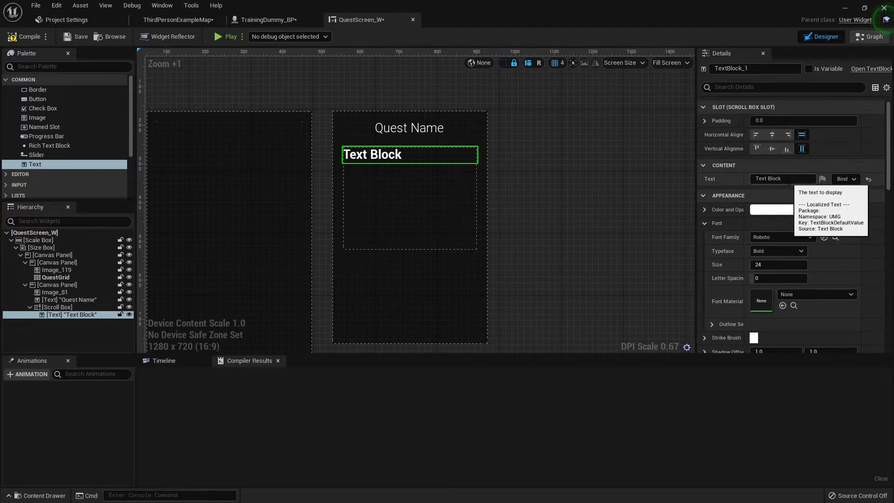
Set the new text block's content to "0" and align it left and top within its scroll box slot.
left_click(782, 179)
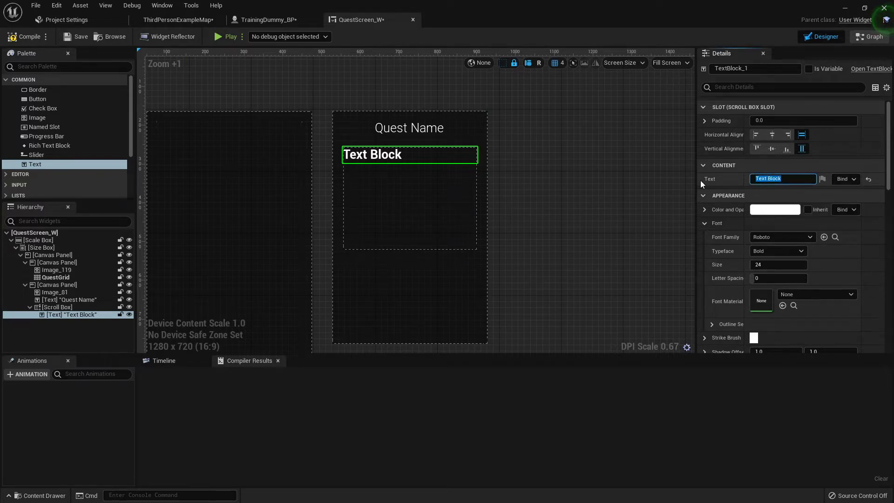
type("0")
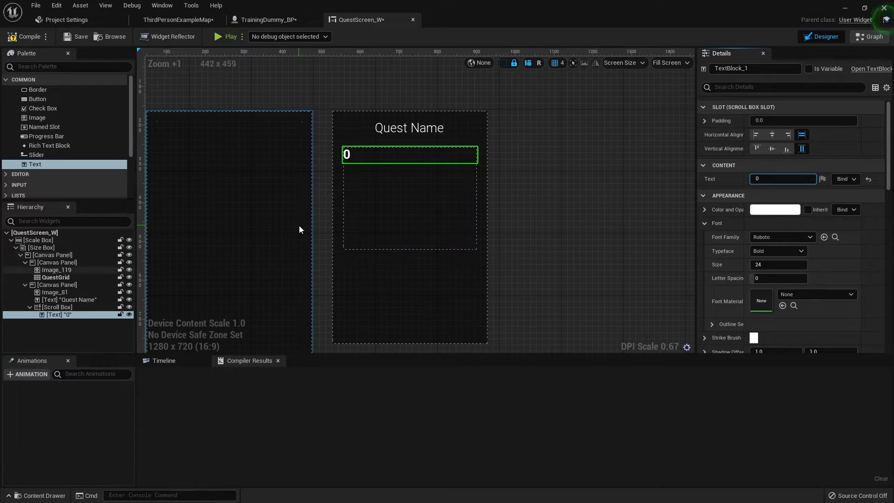
key("Return")
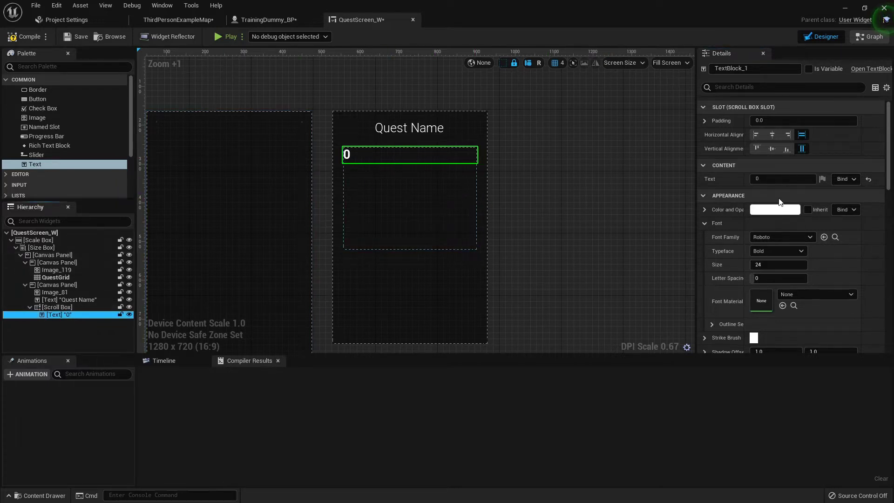
left_click(756, 134)
left_click(757, 149)
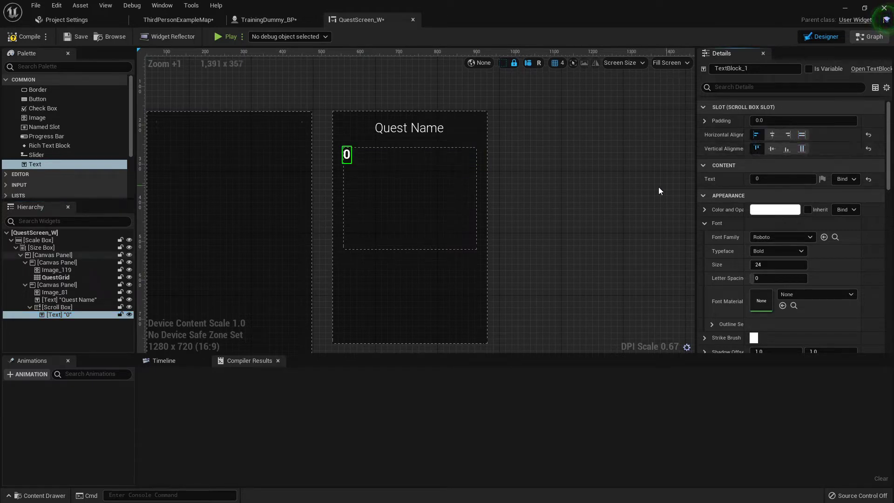
Replace the scroll box text with a long run of filler text beginning "jsafkld jflsadj flkjsd lkf".
left_click(765, 179)
key("BackSpace")
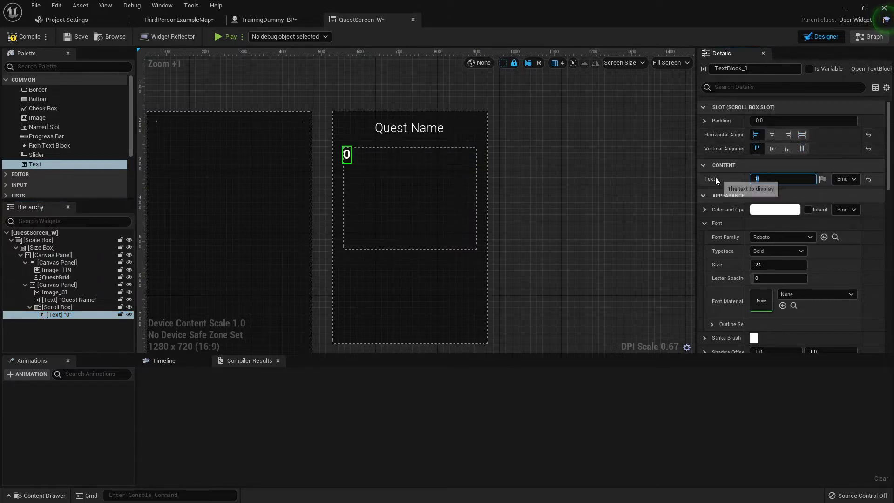
key("Return")
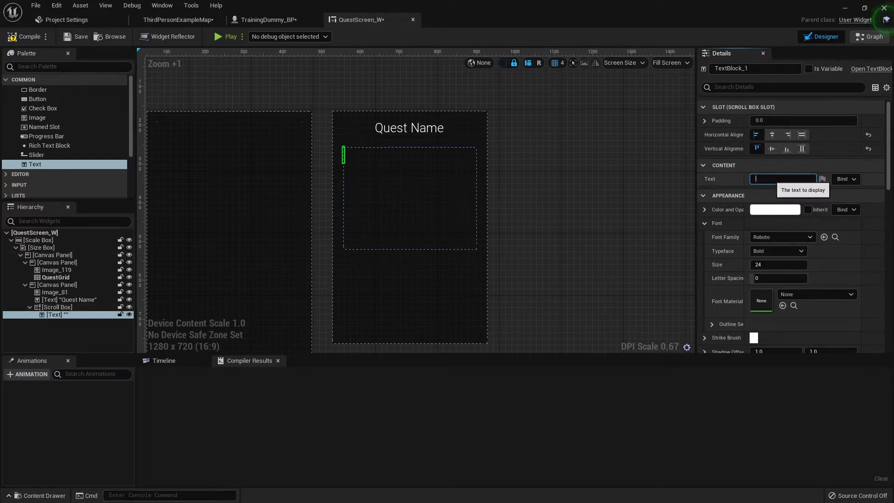
type("jsafkld jflsadj flkjsd lkf jsadlf ndsoi;fj v joseifj ls")
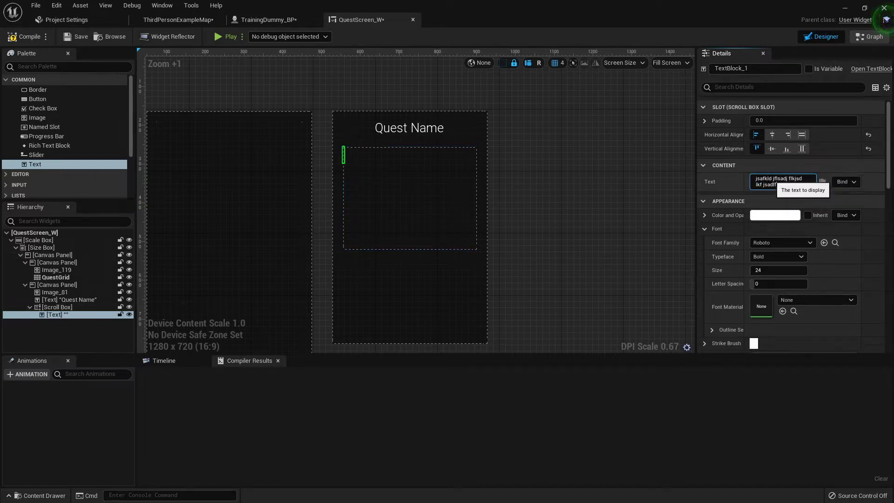
type(" flesfj oldefj osej foej fosej fle jfalsej fosfj elif jse")
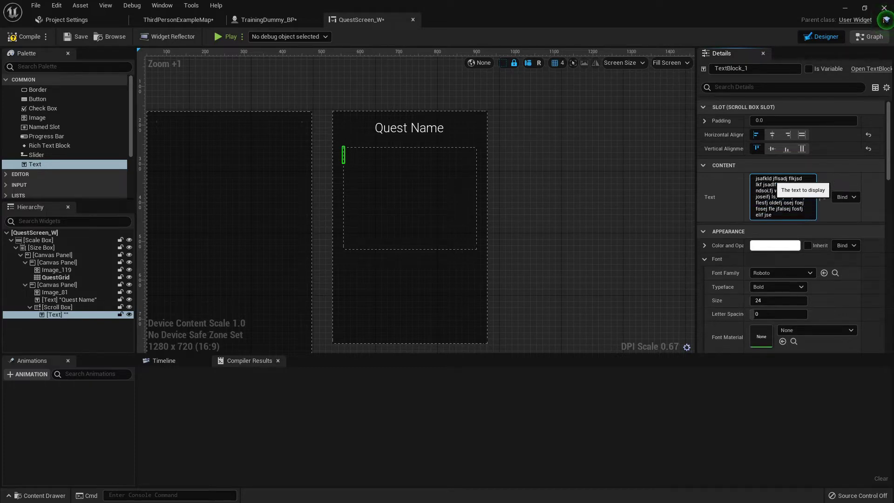
key("Return")
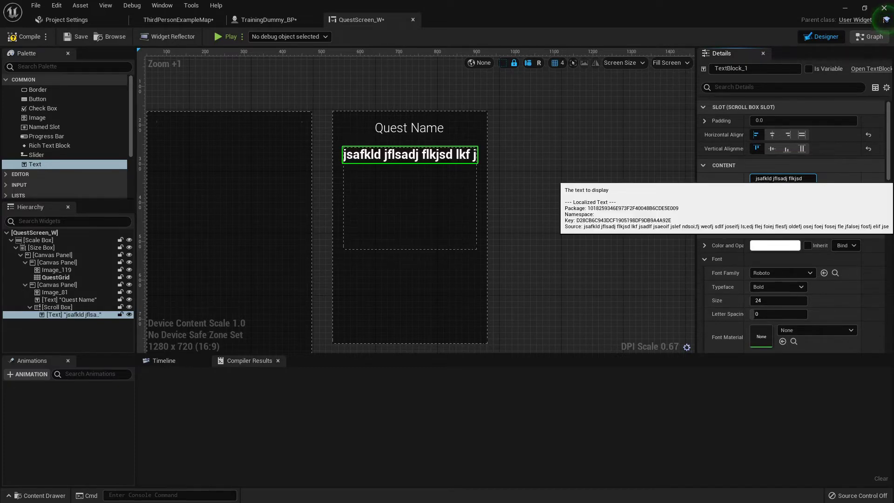
Enable Auto Wrap Text for the filler text block inside the scroll box.
scroll(418, 190, "up", 2)
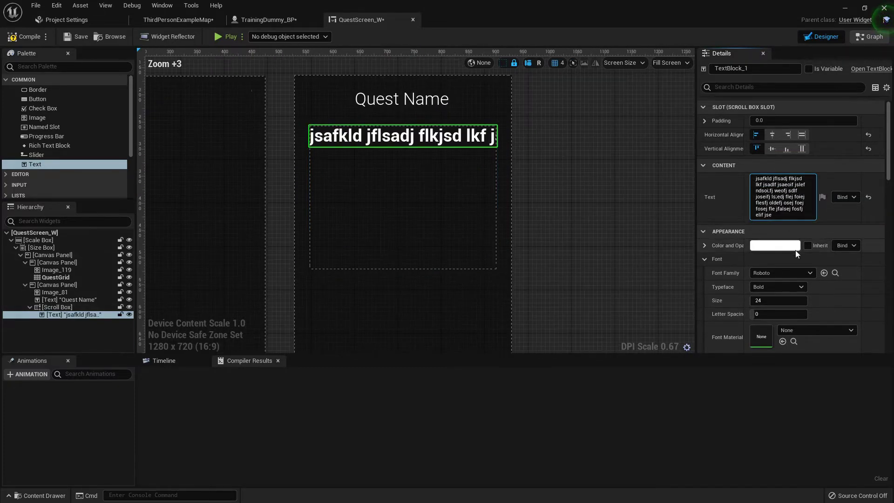
scroll(796, 250, "down", 2)
scroll(799, 252, "down", 2)
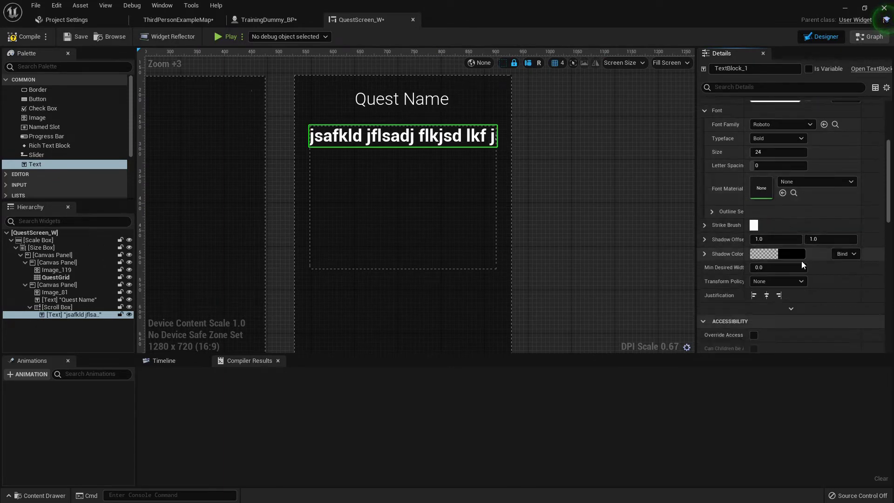
scroll(757, 245, "down", 10)
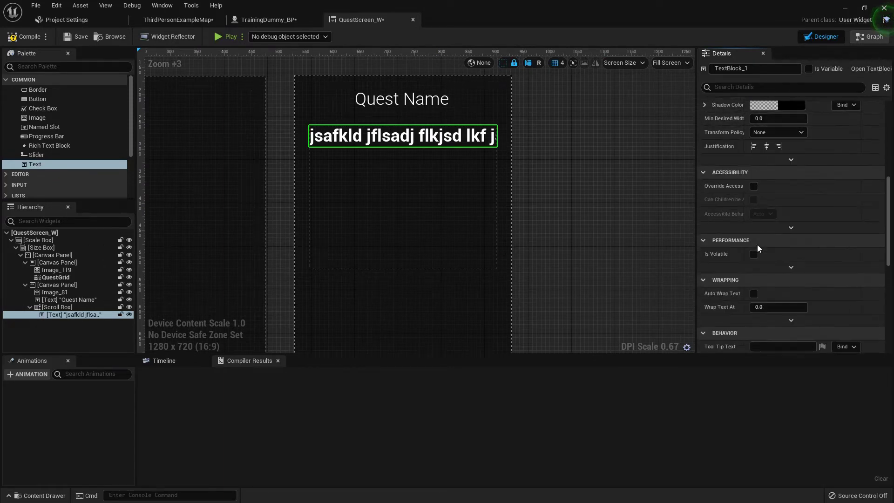
scroll(759, 244, "down", 1)
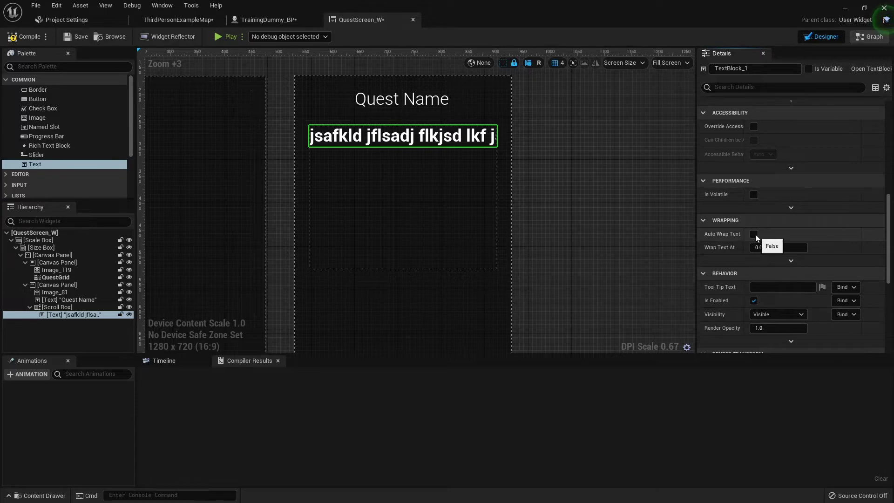
left_click(754, 234)
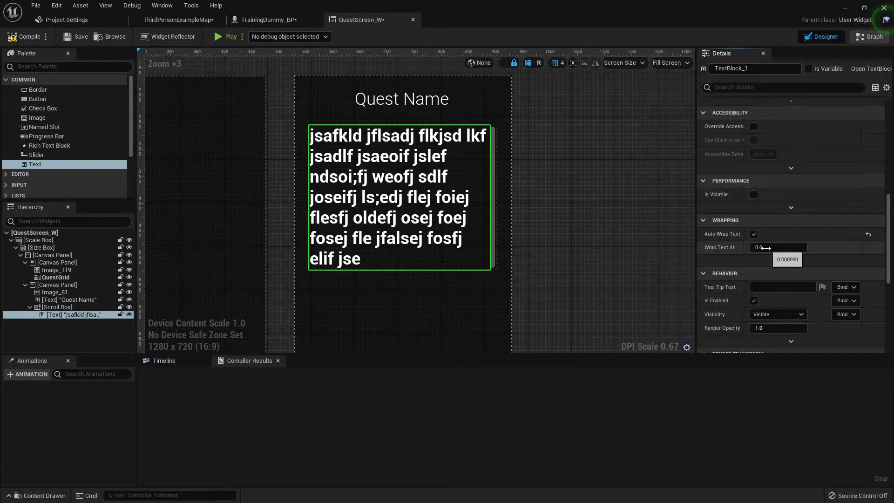
Try custom Wrap Text At widths on the filler text block, and reset the value to 0 with Auto Wrap Text on.
left_click_drag(766, 247, 862, 247)
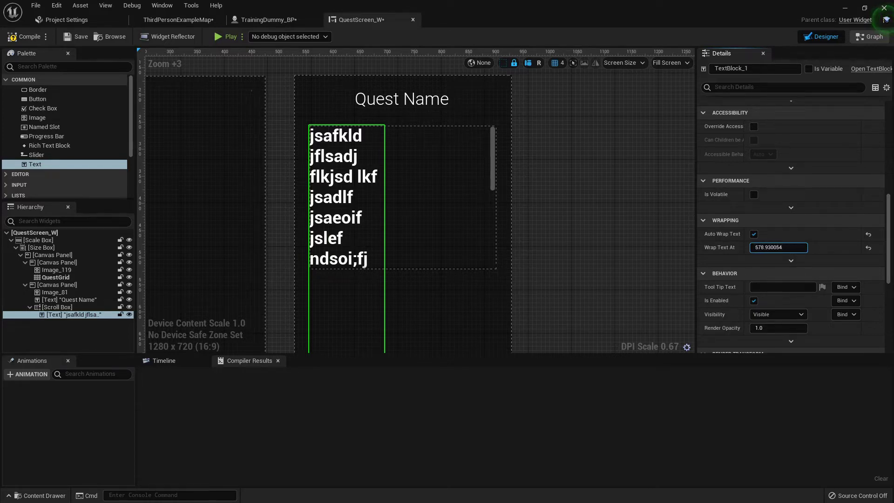
left_click_drag(787, 247, 767, 247)
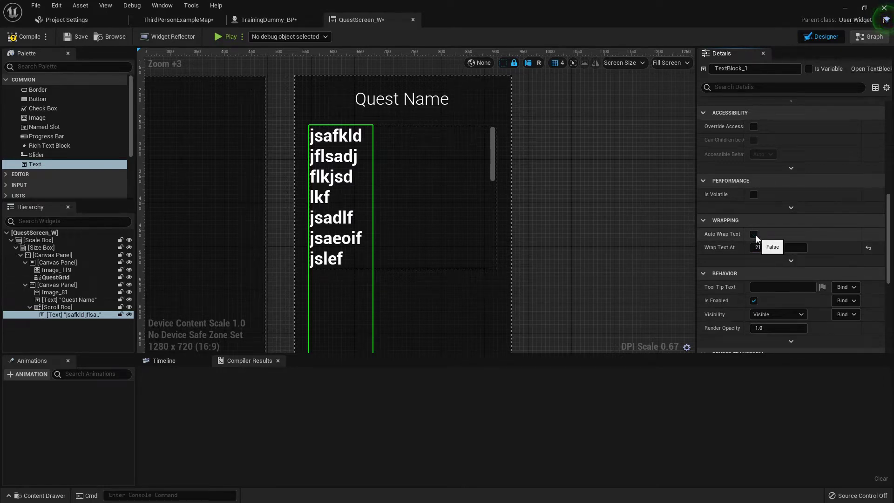
left_click(754, 235)
type("0")
key("Return")
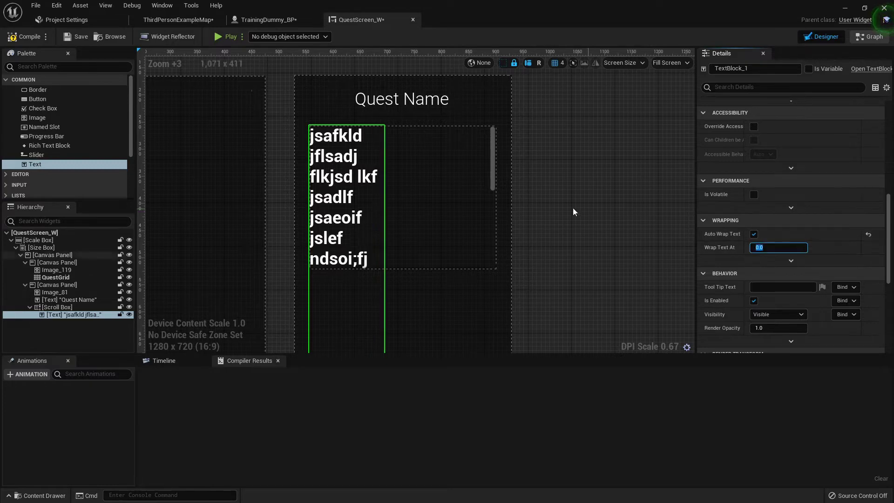
Switch Auto Wrap Text off and back on for the filler text block to refresh its wrapping in the scroll box.
left_click(355, 198)
left_click(355, 198)
scroll(355, 198, "down", 10)
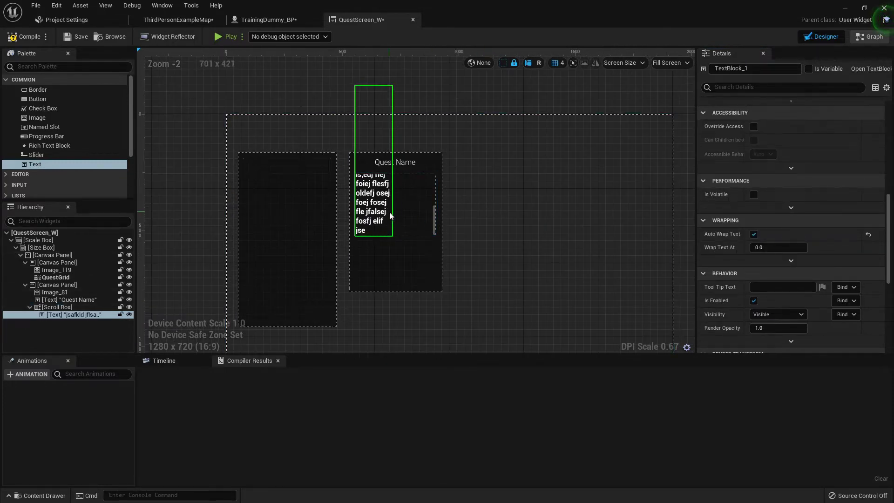
scroll(391, 215, "up", 4)
left_click(754, 235)
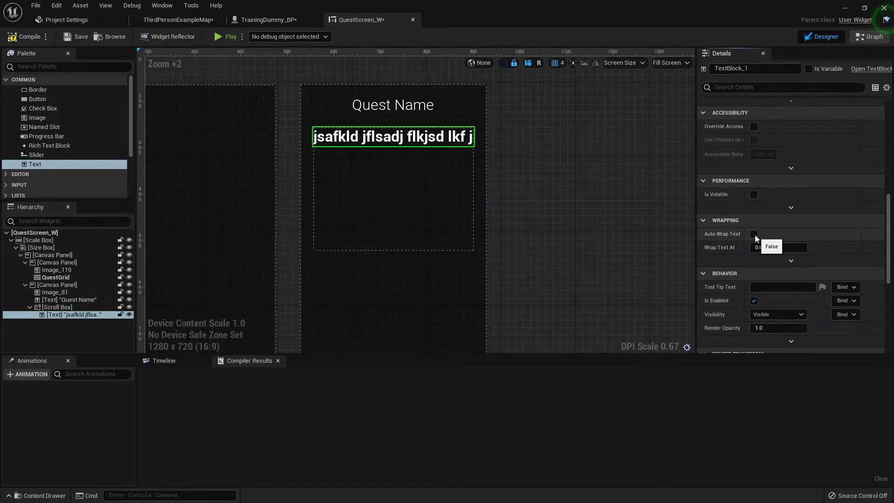
left_click(754, 234)
scroll(426, 191, "up", 3)
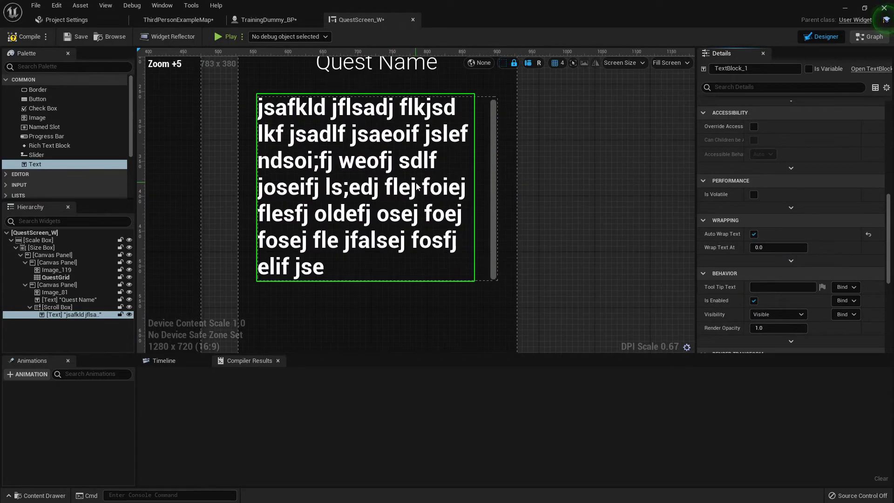
left_click(754, 234)
left_click(755, 235)
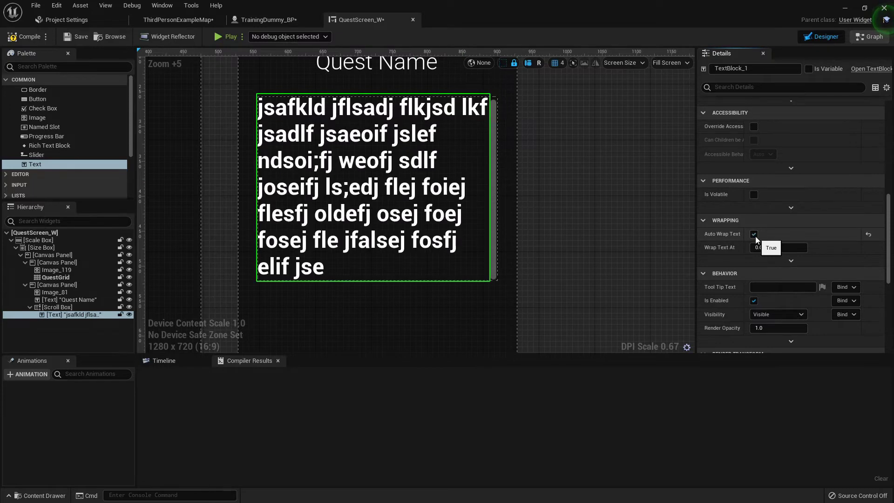
scroll(469, 242, "up", 2)
scroll(470, 243, "down", 3)
Append more filler text beginning "skajdf ;lsjadf klajs flkdjs foj" to the text block and check how it scrolls.
scroll(810, 217, "up", 3)
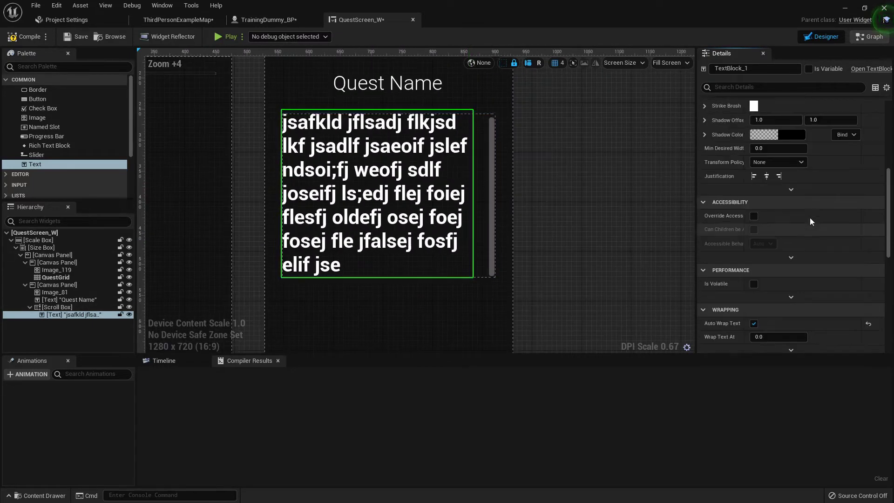
scroll(792, 182, "up", 4)
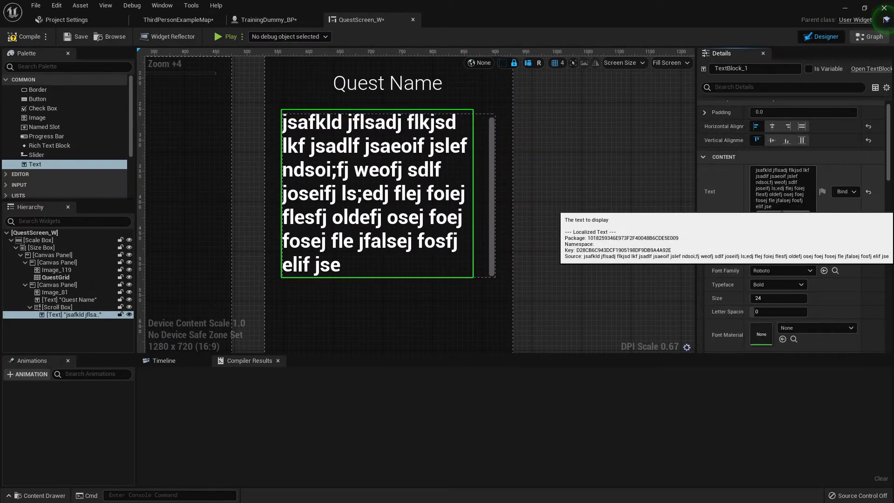
type("skaidf ;lsjadf")
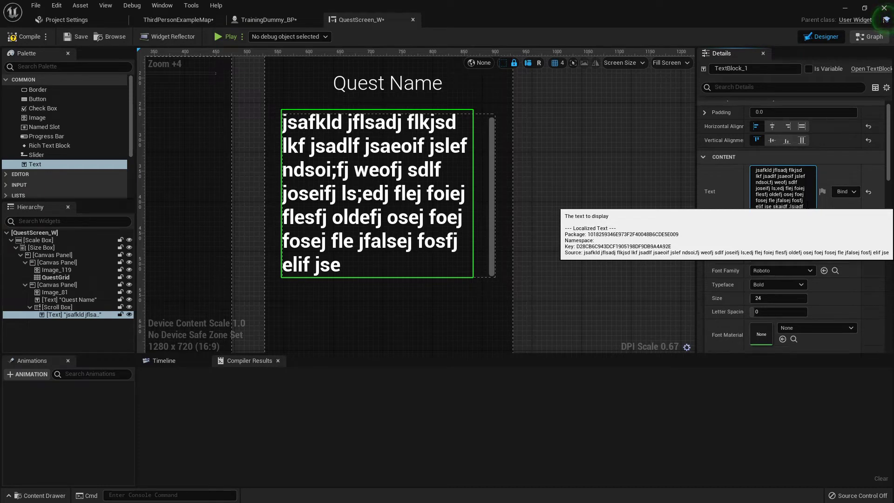
type("jsdlkf ajsldkf jasldkfj")
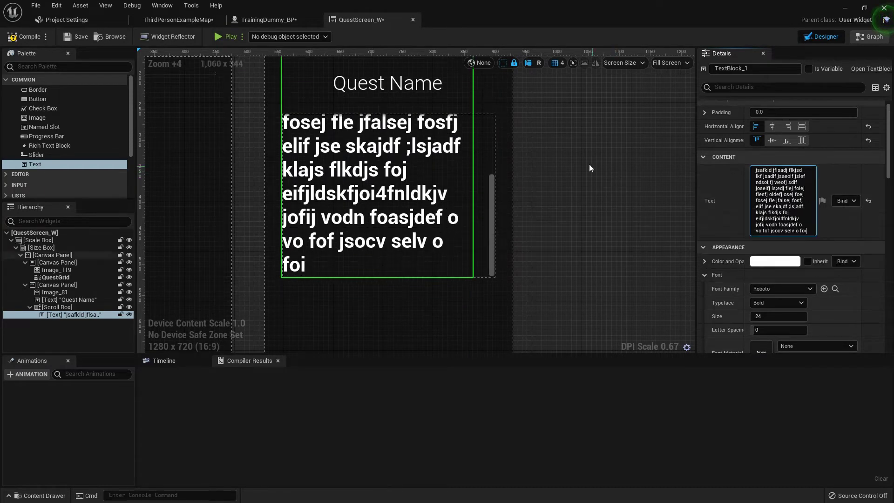
scroll(441, 200, "up", 7)
scroll(494, 202, "down", 4)
left_click_drag(523, 200, 524, 171)
key("ctrl+z")
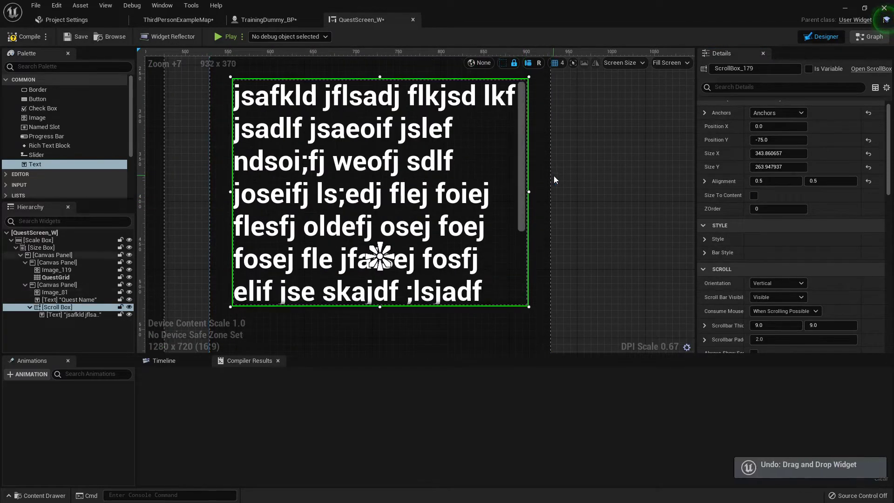
scroll(522, 177, "down", 3)
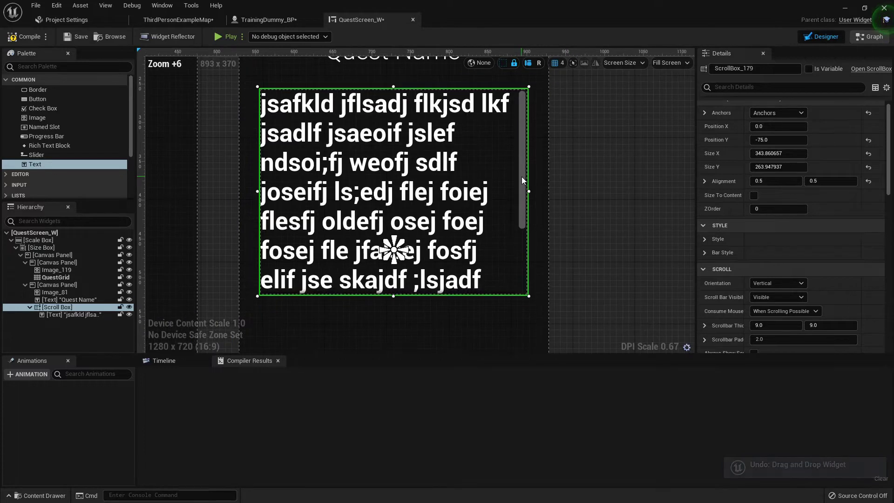
scroll(521, 177, "down", 2)
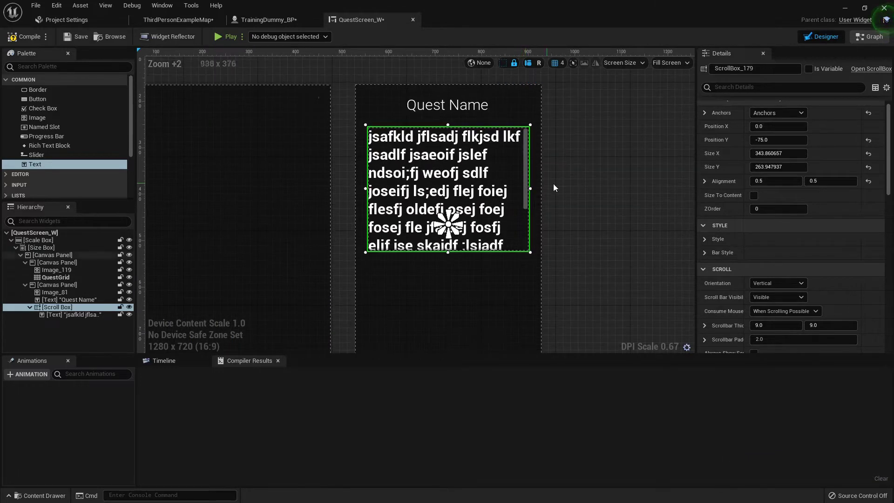
Clear all filler text from the text block inside the scroll box.
left_click(485, 190)
left_click(782, 205)
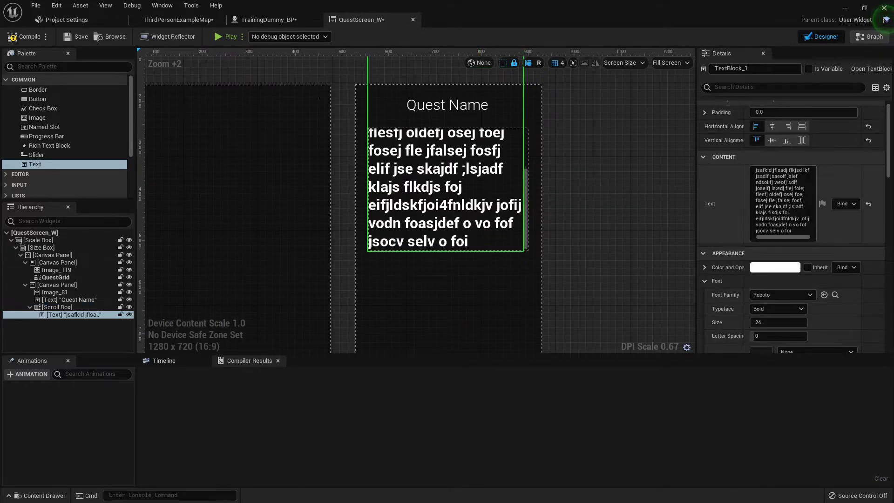
key("BackSpace")
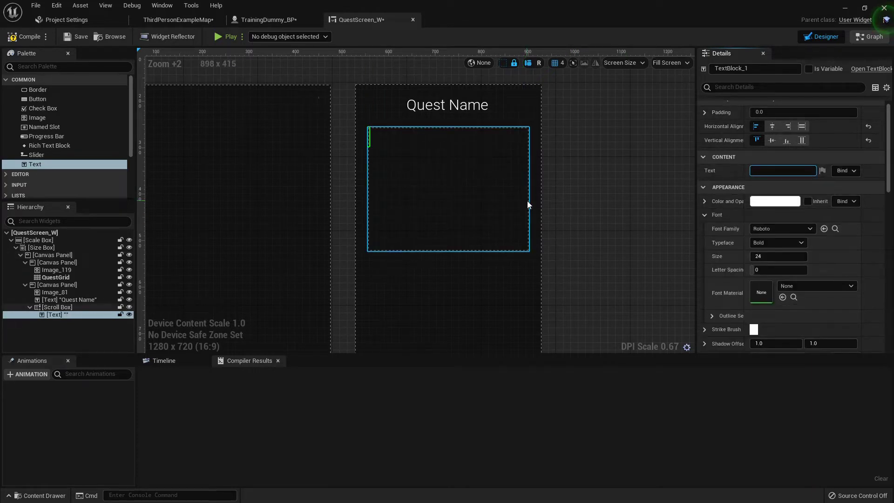
Add a second Scroll Box to the quest details panel, below the existing one, at about X 96, Y 424.
scroll(560, 254, "down", 1)
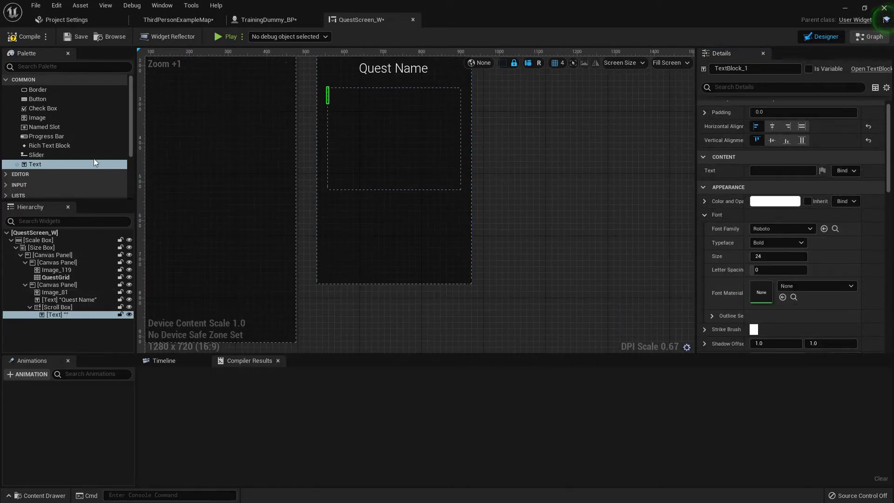
left_click(54, 66)
type("scr")
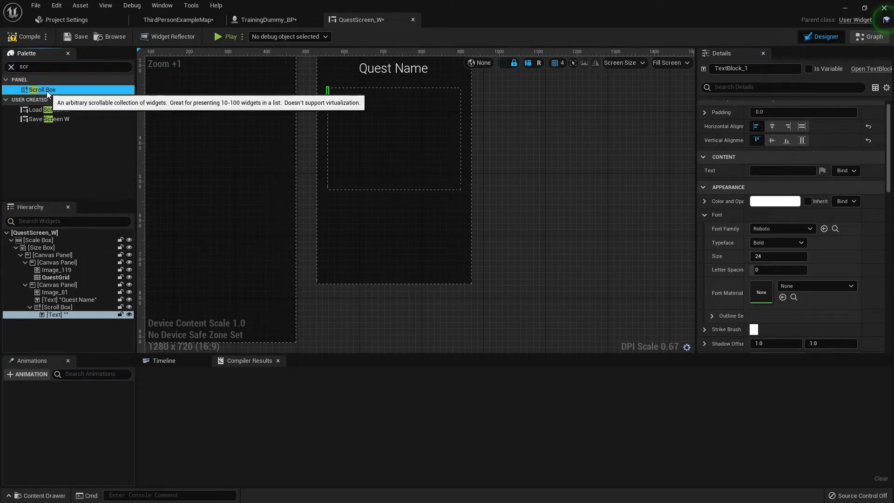
left_click_drag(47, 91, 355, 214)
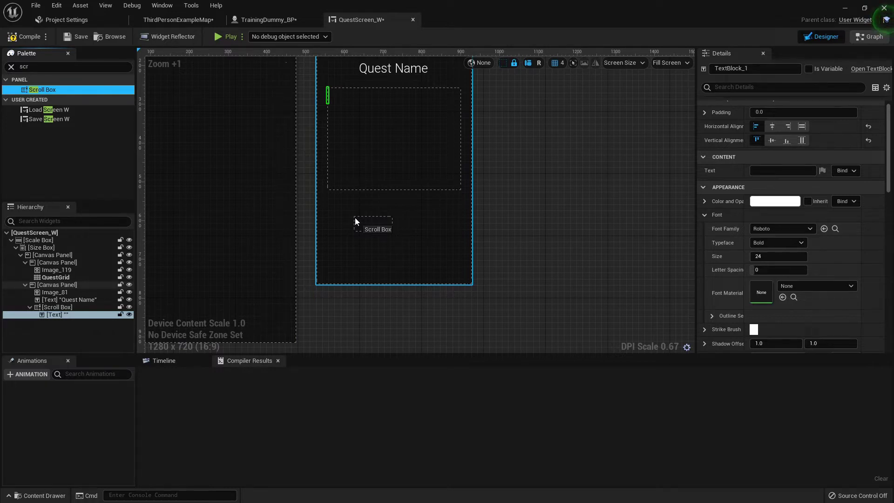
left_click_drag(355, 217, 354, 217)
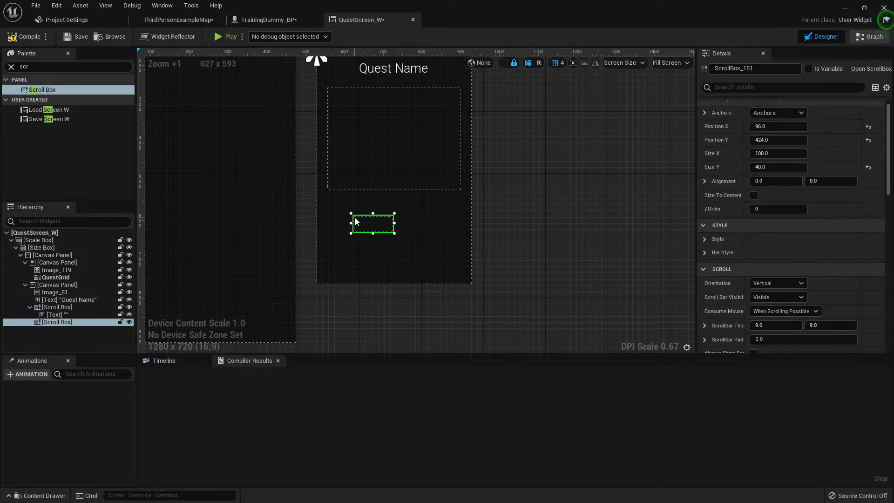
Anchor the new scroll box across the panel's bottom edge and set its Offset Left, Position Y and Offset Right to 0.
left_click(782, 113)
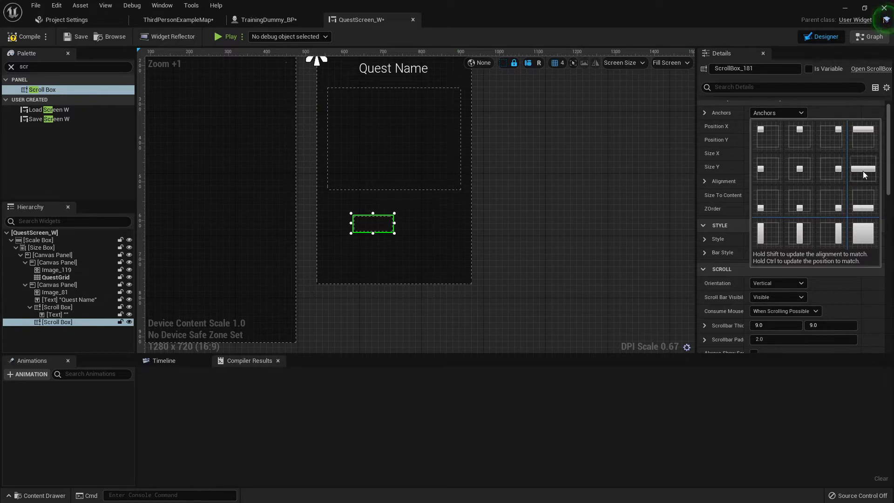
left_click(865, 204)
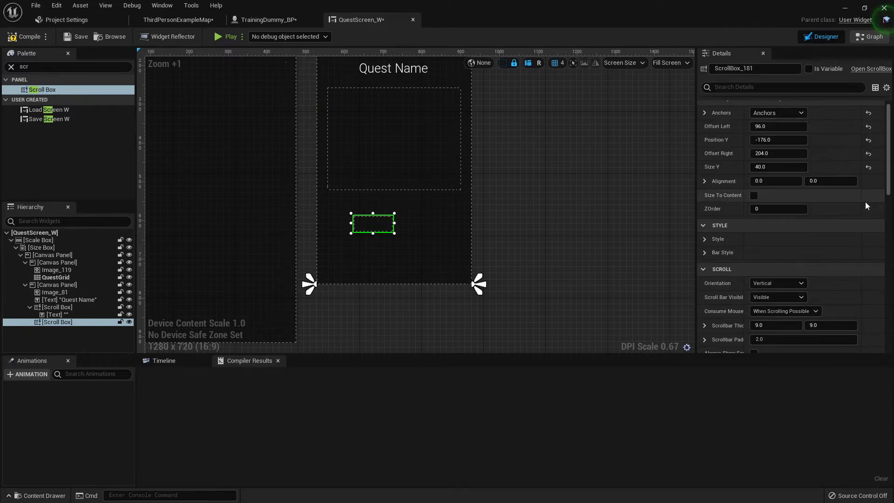
left_click(787, 126)
type("0")
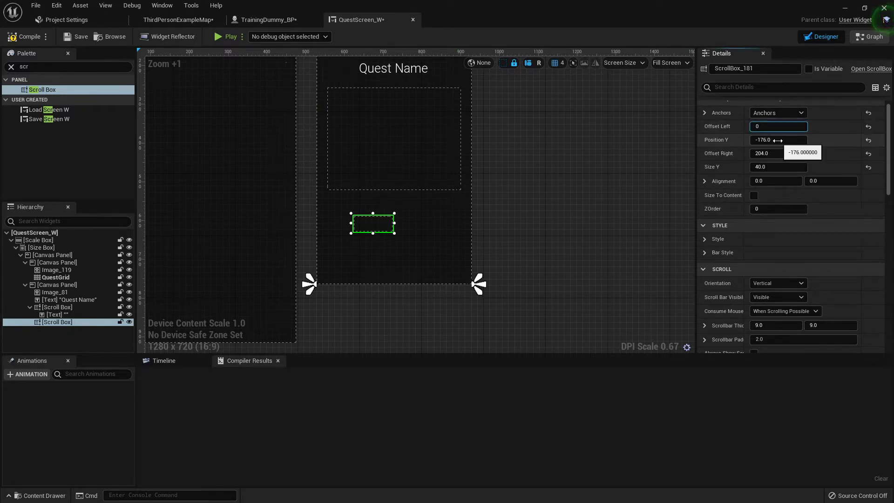
left_click(783, 140)
type("0")
key("Return")
left_click(777, 154)
type("0")
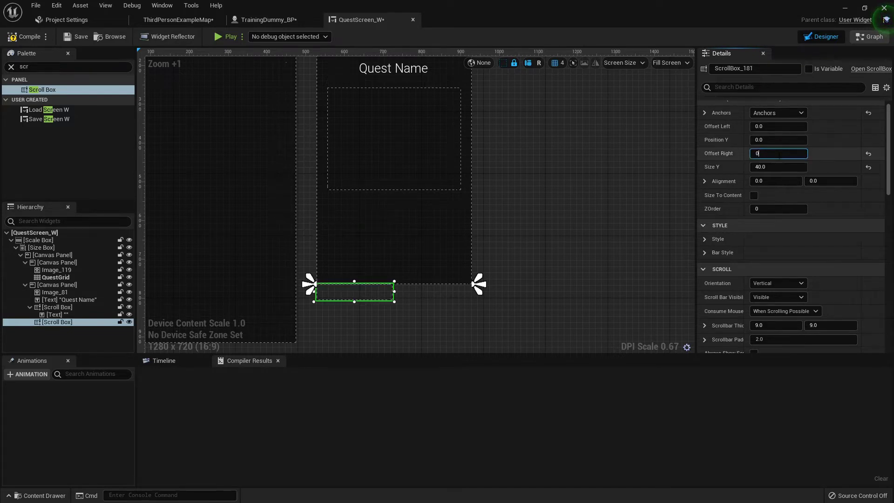
key("Return")
Set the new scroll box's vertical alignment to 1 and its Size Y to 125.
left_click(827, 181)
type("1")
key("Return")
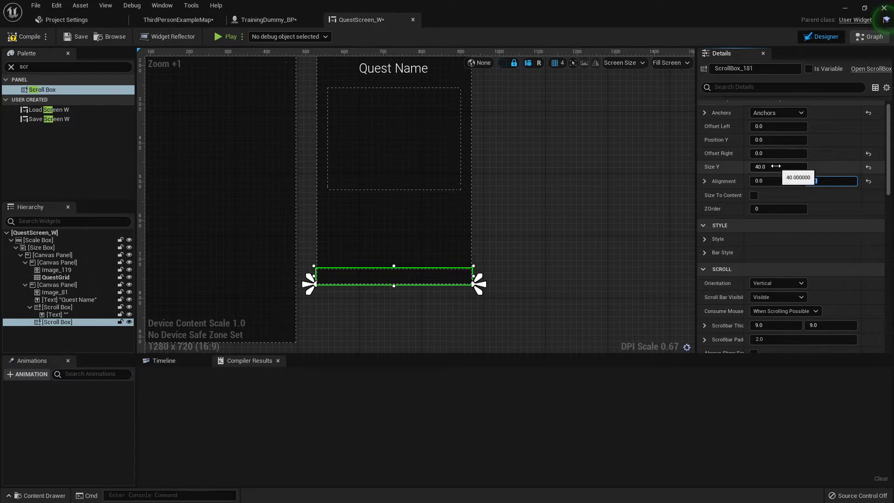
left_click_drag(777, 167, 815, 167)
type("5")
key("Return")
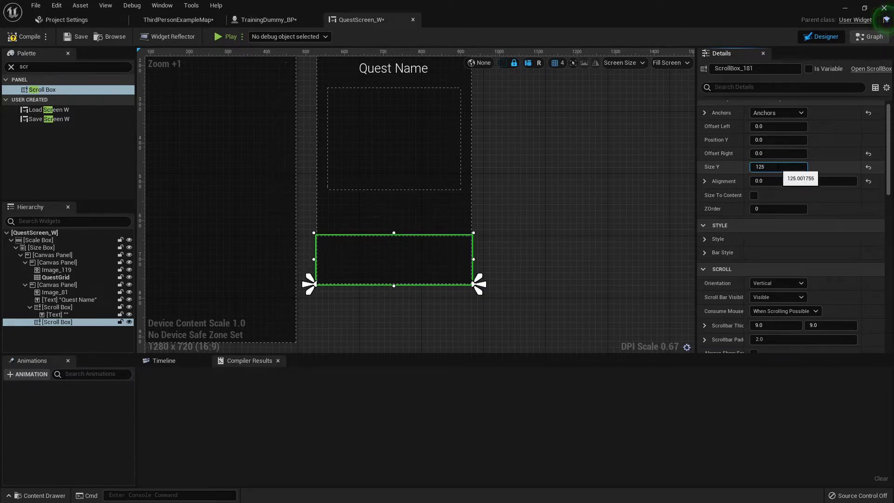
Raise the new scroll box to about -109 Position Y, and set its Offset Left and Offset Right to 25.
left_click(786, 140)
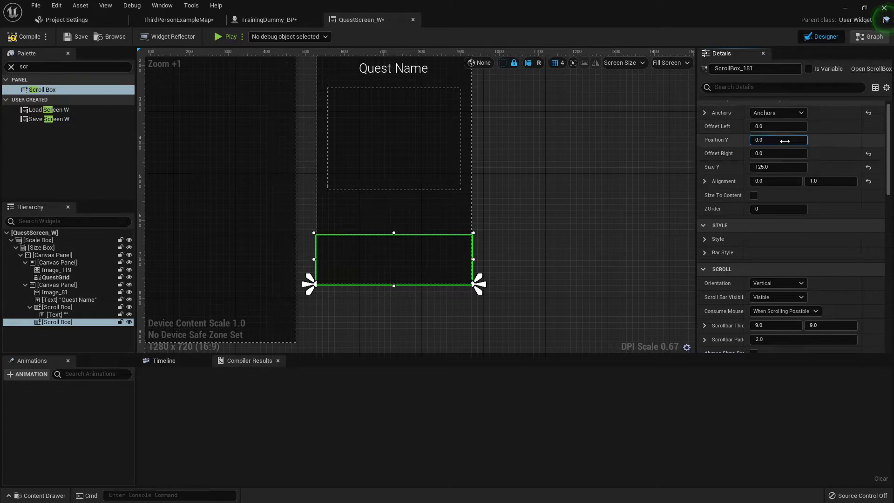
left_click_drag(785, 140, 751, 140)
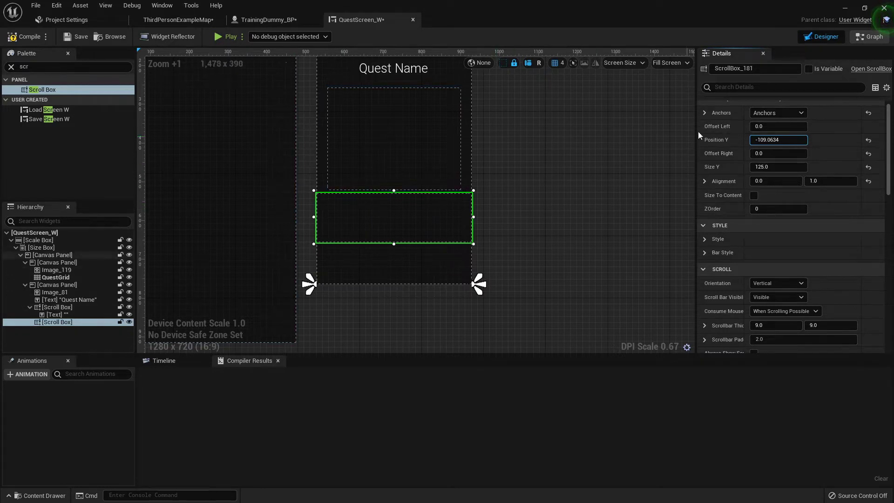
left_click(776, 126)
type("25")
key("Return")
left_click(774, 153)
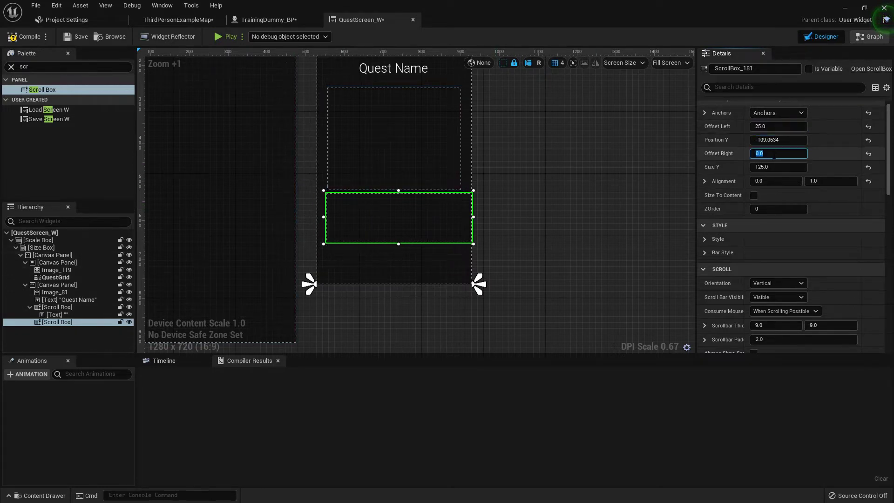
left_click(500, 197)
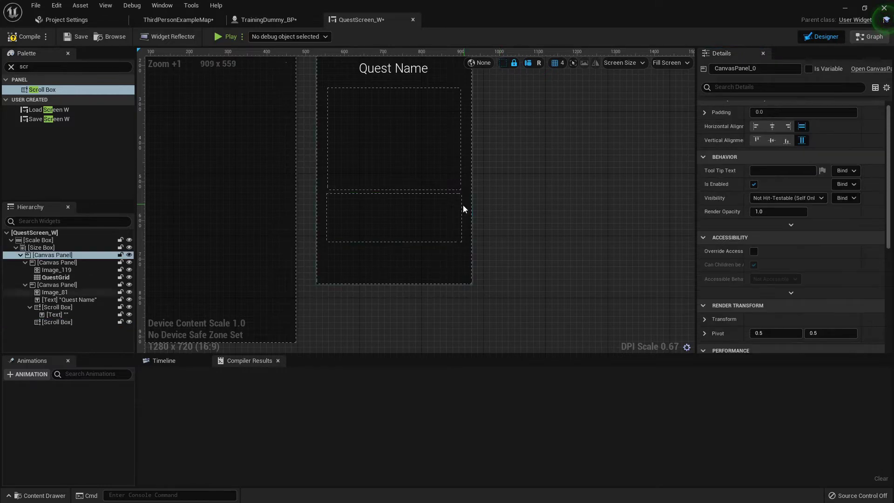
left_click(424, 141)
scroll(777, 150, "up", 1)
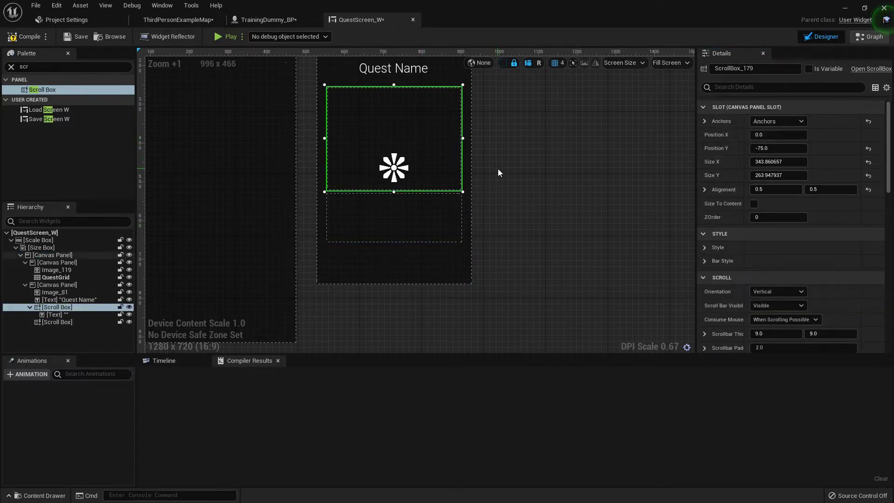
scroll(500, 177, "down", 2)
scroll(465, 208, "up", 4)
Add a Uniform Grid Panel as a child of the lower scroll box.
left_click(438, 213)
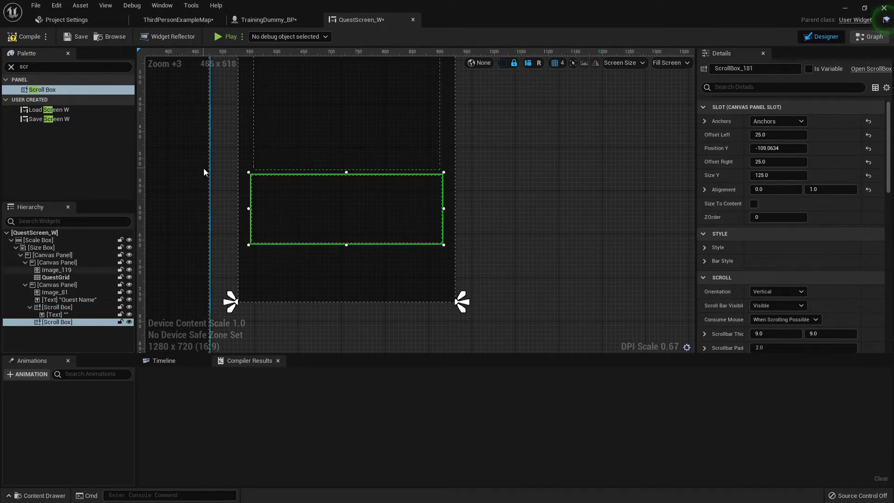
left_click(29, 67)
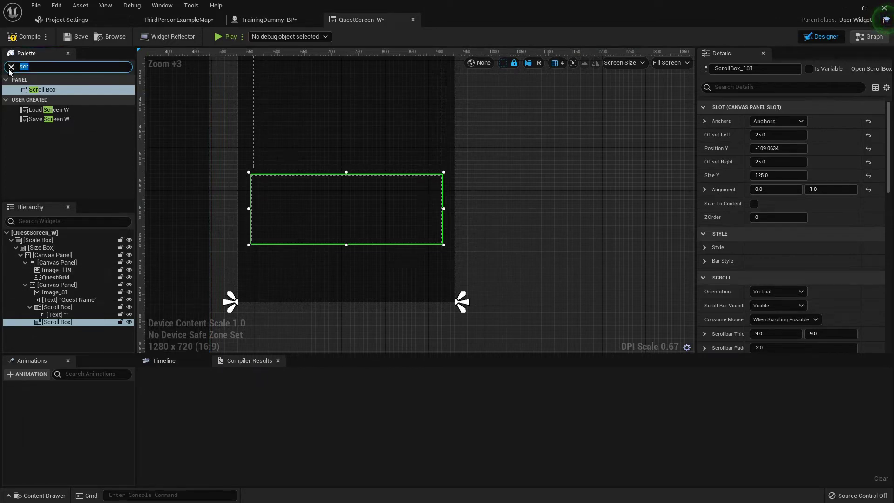
left_click(10, 68)
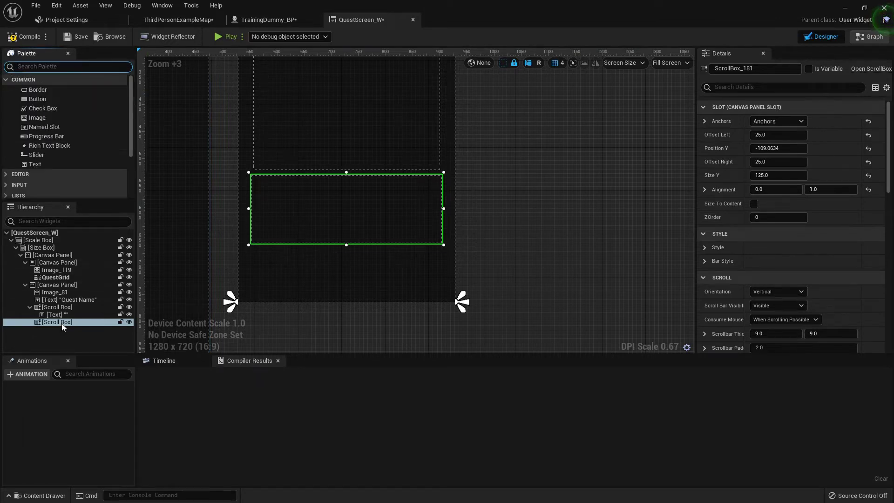
type("unifo")
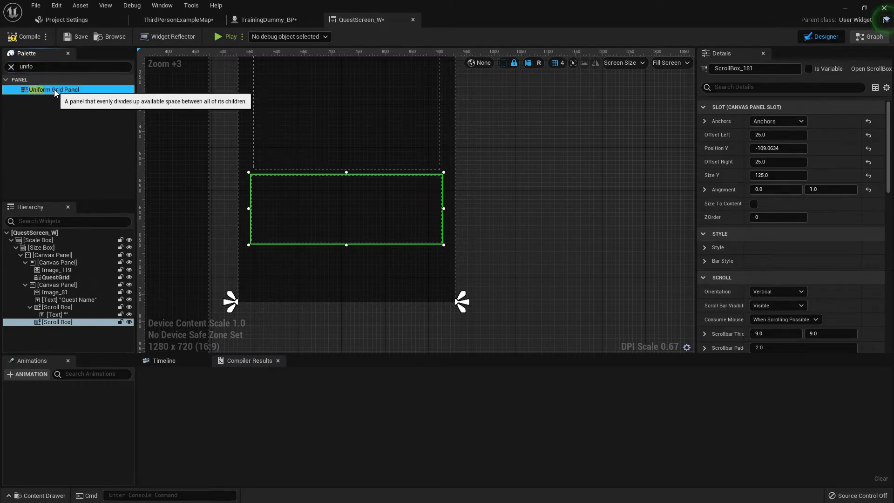
left_click_drag(54, 90, 153, 225)
left_click_drag(347, 198, 58, 325)
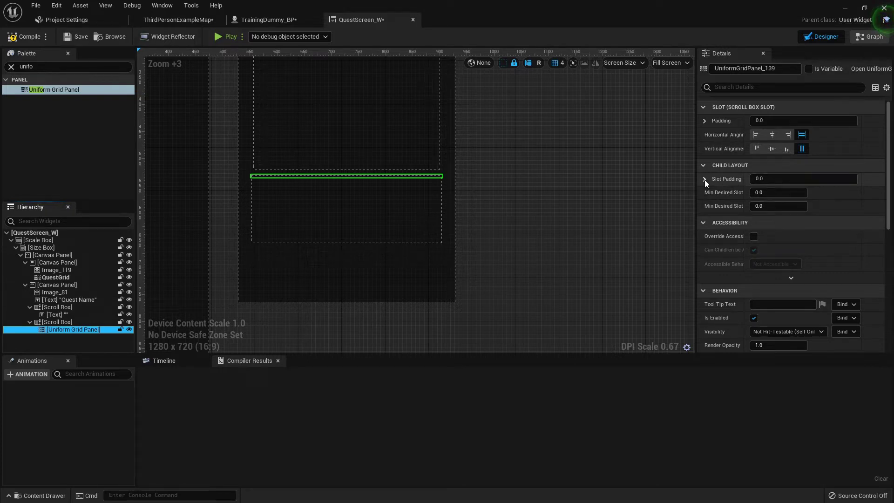
Search the widget palette for "scr" and select the lower scroll box to review its settings.
left_click(9, 68)
type("scr")
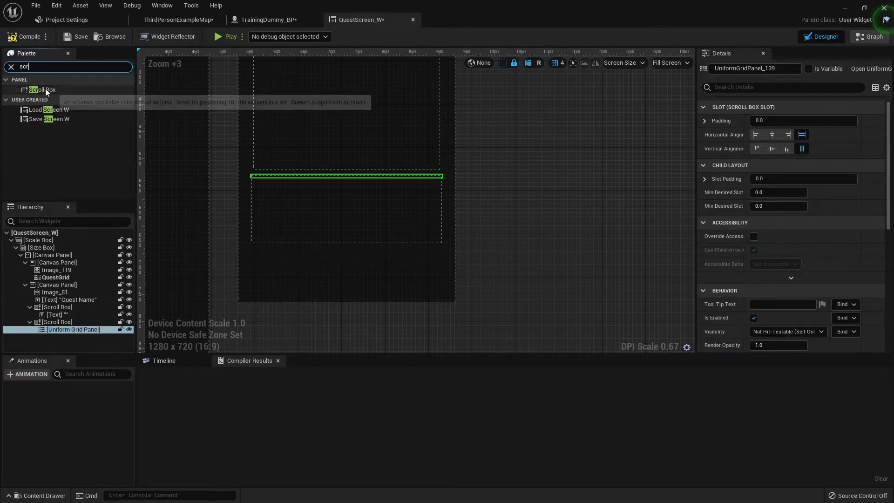
left_click(64, 322)
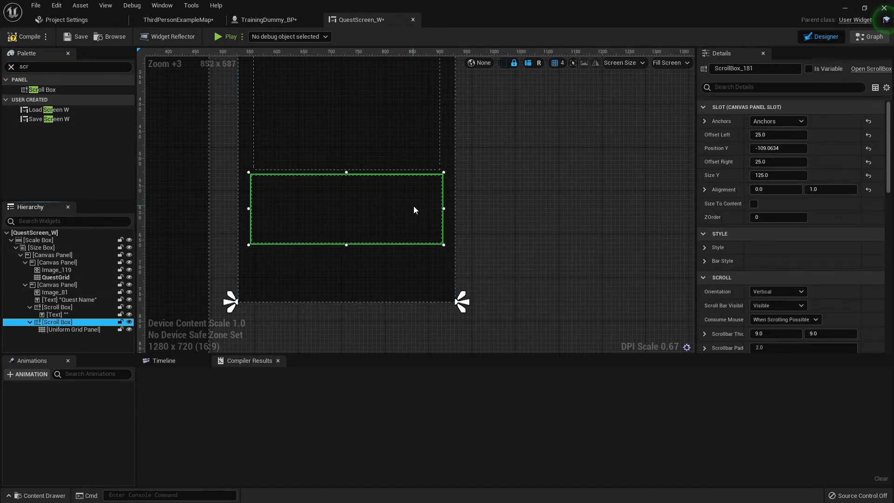
Set the lower scroll box's orientation to Horizontal and select the Uniform Grid Panel inside it.
scroll(810, 212, "down", 2)
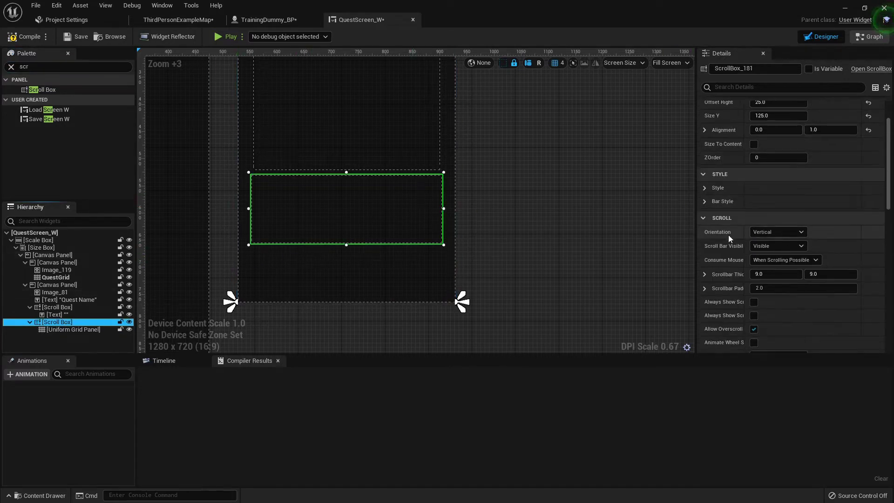
left_click(774, 233)
left_click(779, 242)
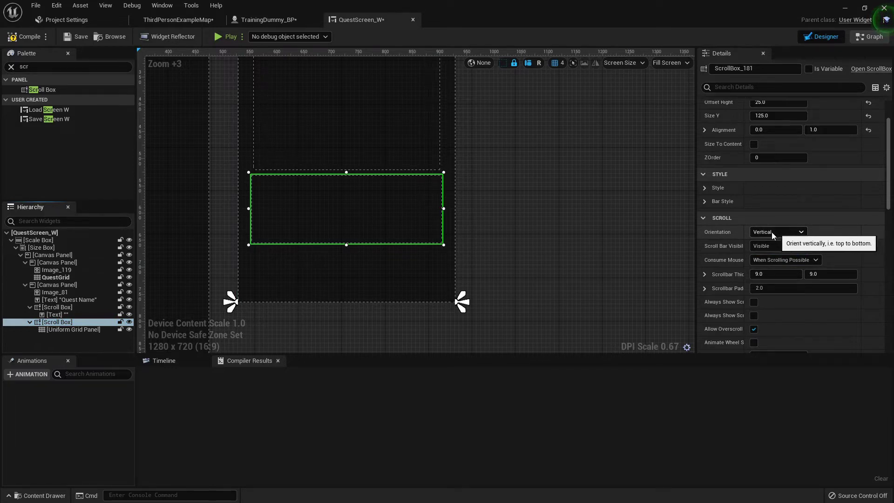
left_click(775, 232)
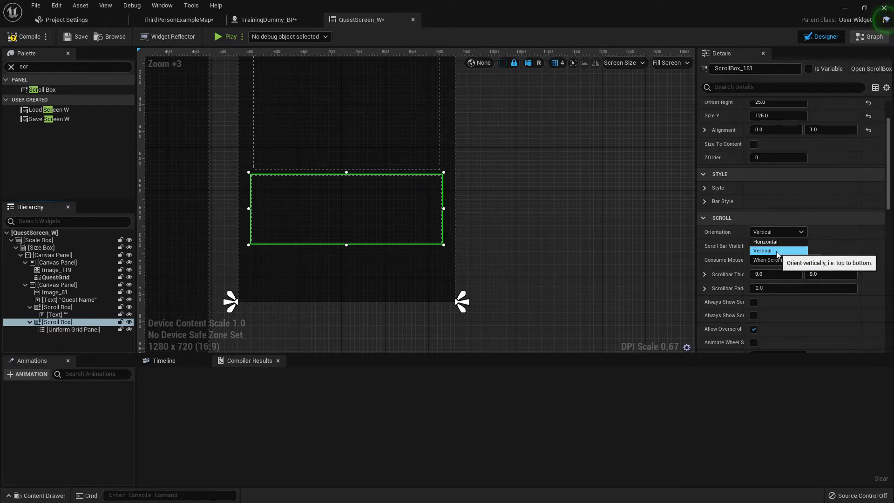
left_click(776, 243)
scroll(286, 214, "down", 1)
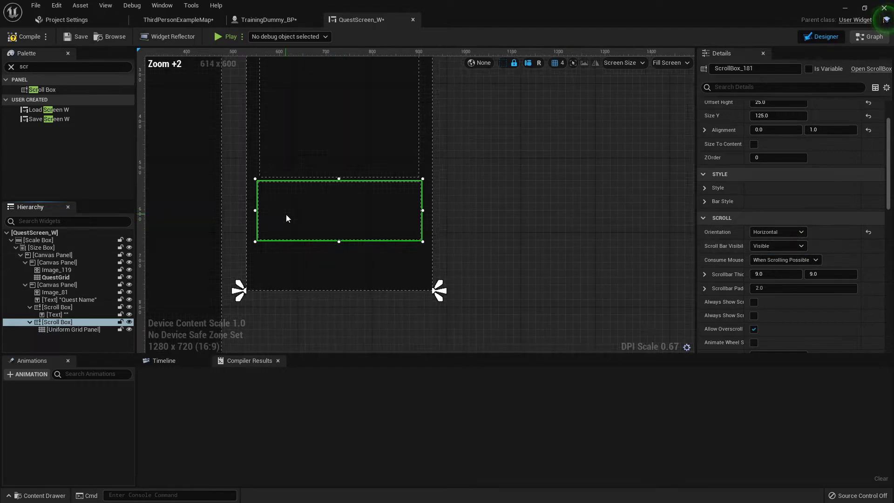
scroll(286, 214, "up", 1)
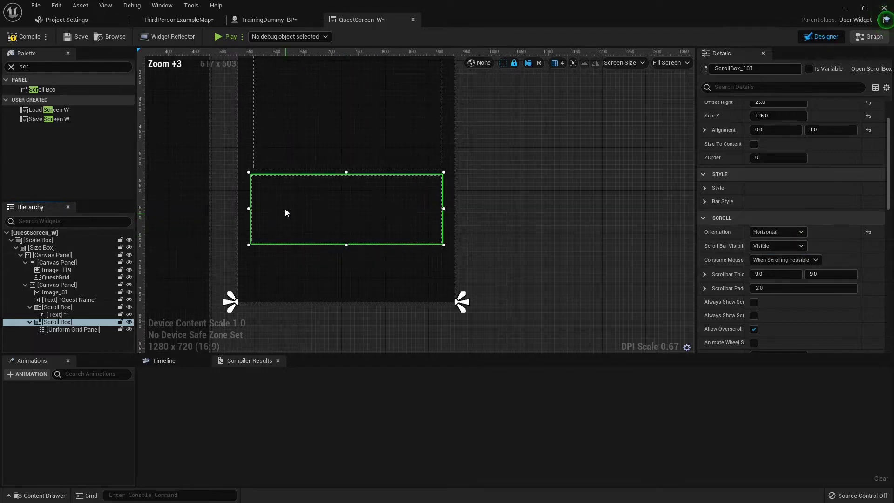
left_click(79, 329)
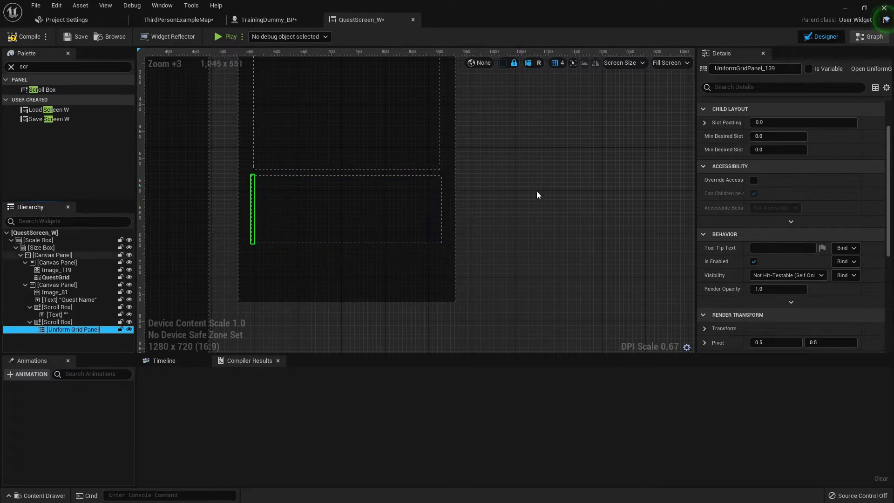
scroll(356, 213, "down", 2)
scroll(355, 213, "up", 2)
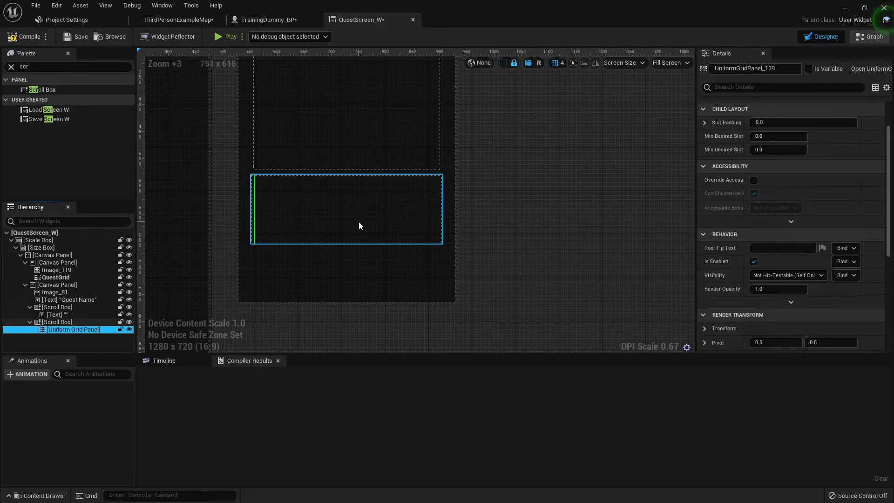
Add an Image to the second panel below the lower scroll box and anchor it to the panel's bottom-left corner.
scroll(304, 274, "down", 3)
right_click_drag(357, 273, 369, 235)
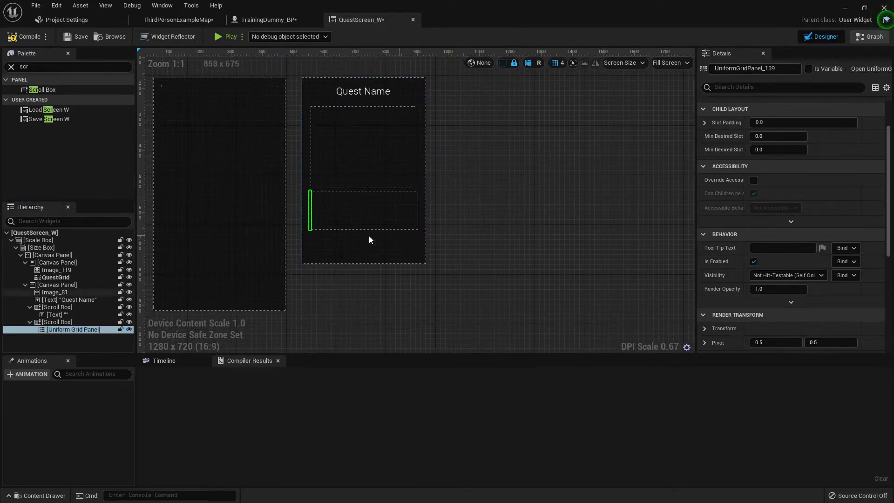
left_click(12, 67)
left_click_drag(42, 117, 310, 246)
scroll(334, 255, "up", 6)
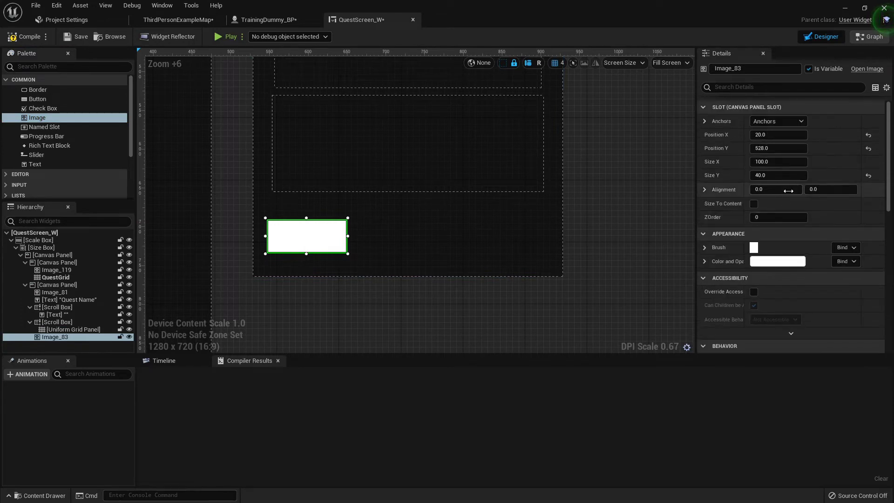
left_click(778, 121)
left_click(773, 208)
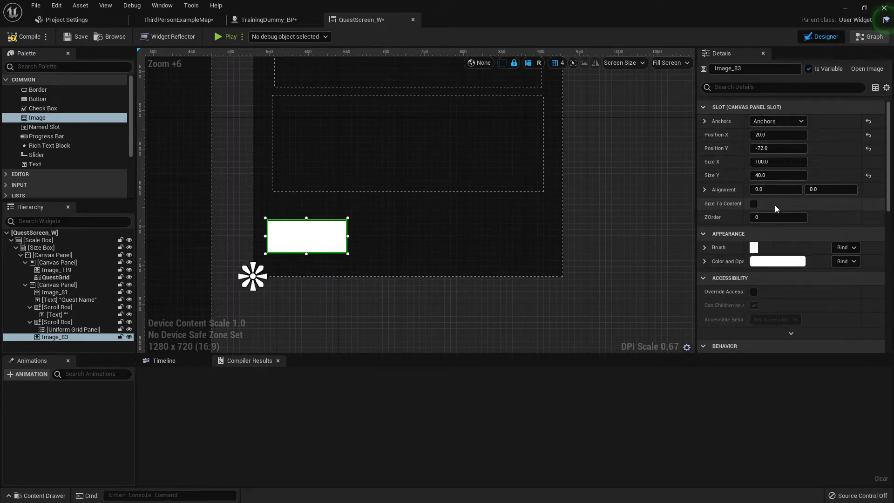
Set the new image's Position X and Position Y to 0 and its alignment to 0 horizontally and 1 vertically.
left_click(785, 135)
type("0")
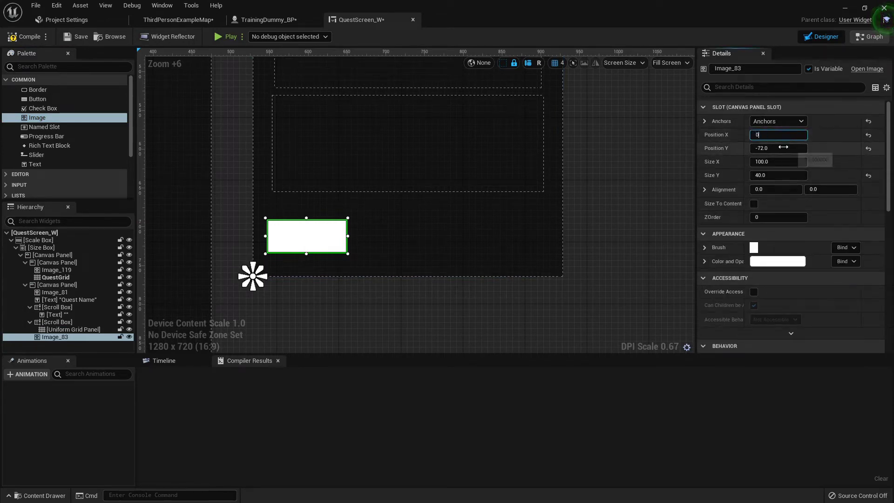
key("Tab")
type("0")
left_click(800, 190)
type("1")
key("Return")
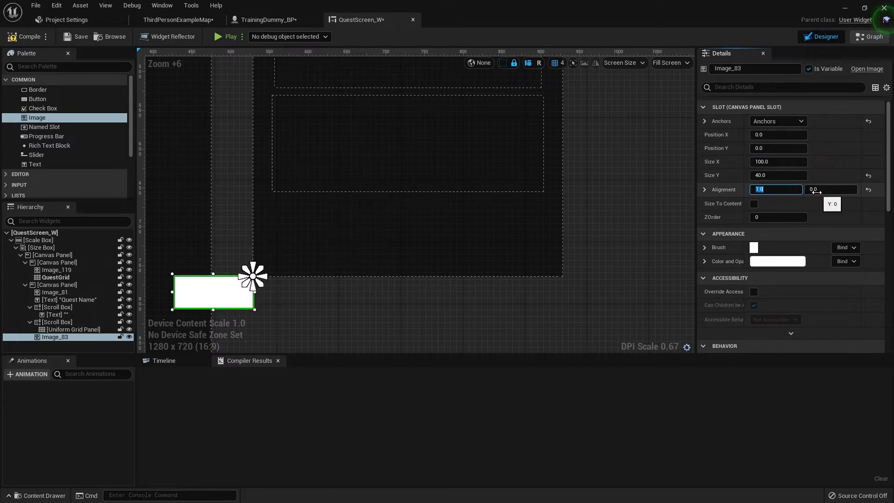
type("0")
key("Tab")
type("1")
key("Return")
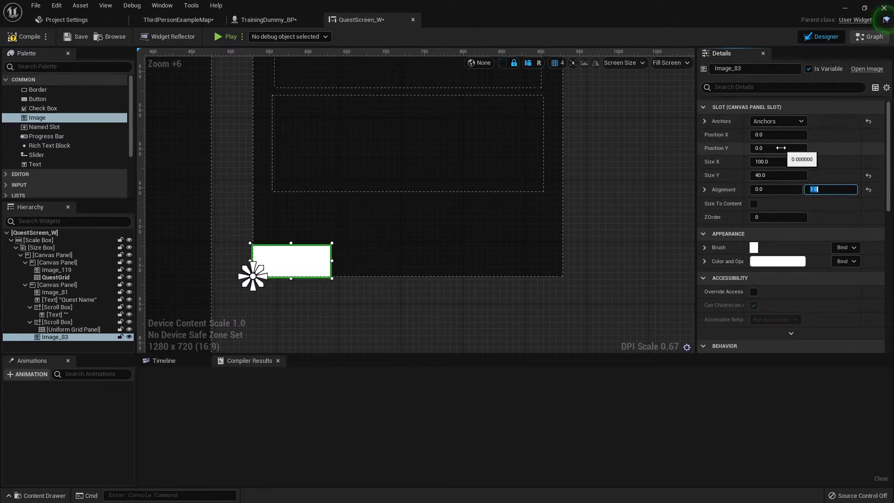
Offset the image from the panel's corner with Position Y -10 and Position X 25.
left_click_drag(781, 148, 779, 147)
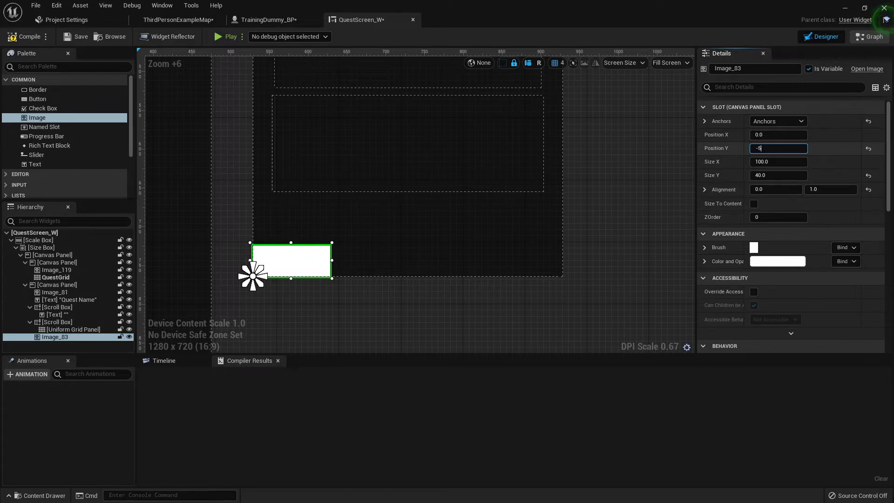
type("-5")
key("Return")
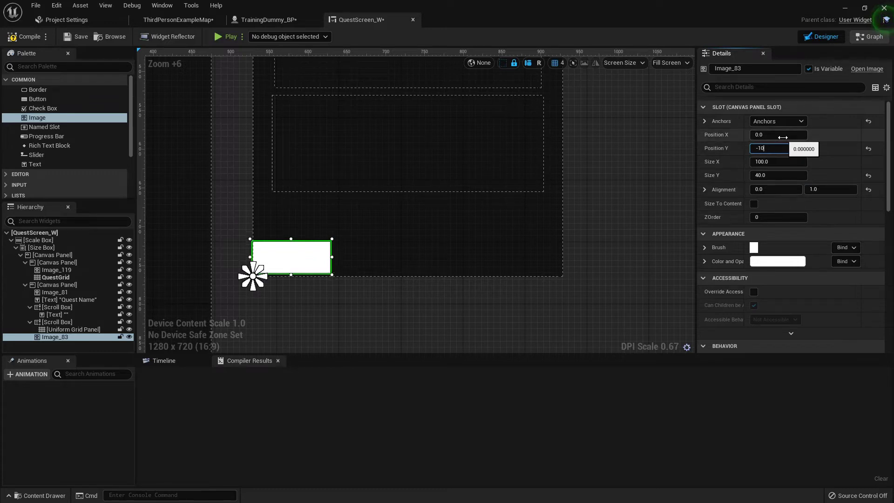
key("Return")
left_click(783, 135)
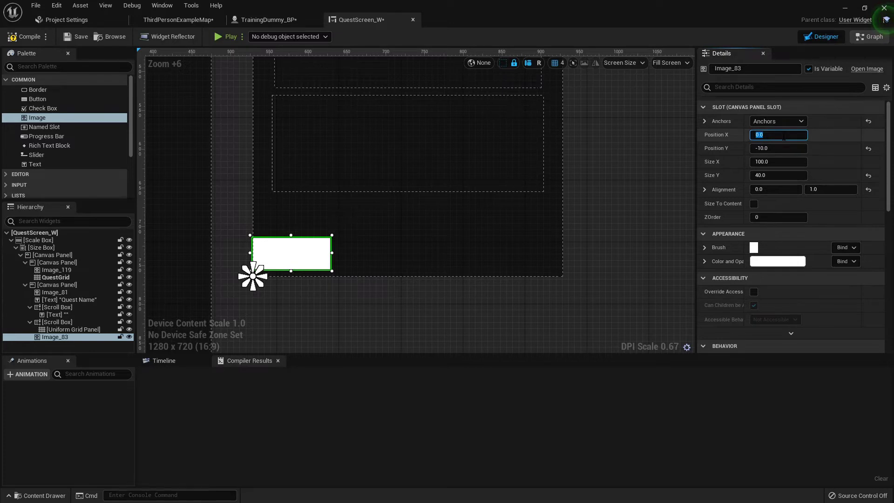
type("25")
key("Return")
left_click(620, 221)
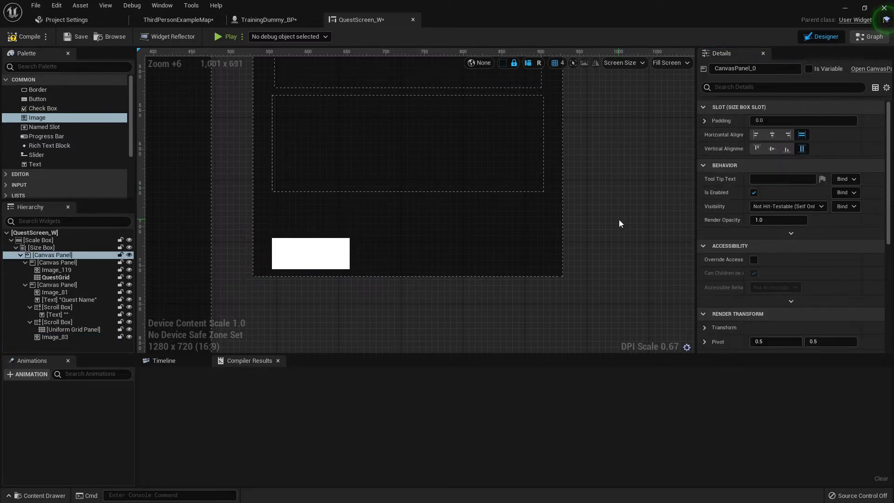
Make the image square with Size X and Size Y of 75, and keep it selected for its appearance settings.
left_click(299, 254)
left_click(779, 163)
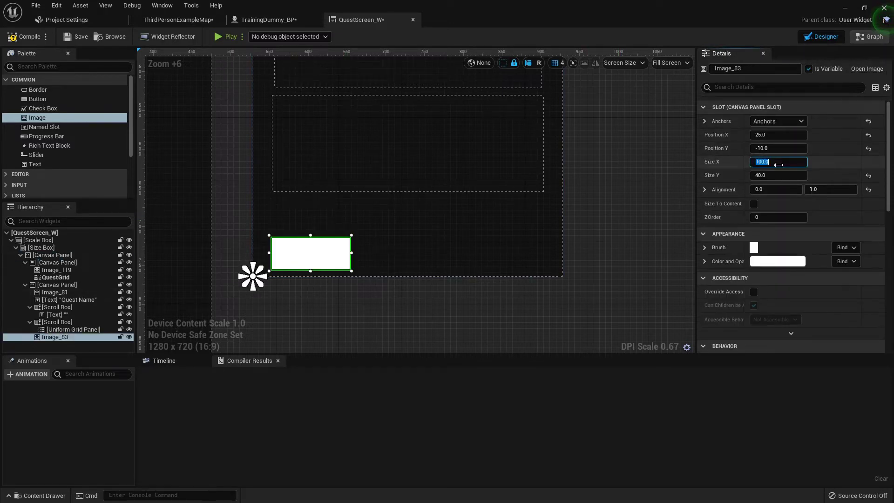
type("75")
key("Tab")
type("75")
key("Return")
left_click(353, 233)
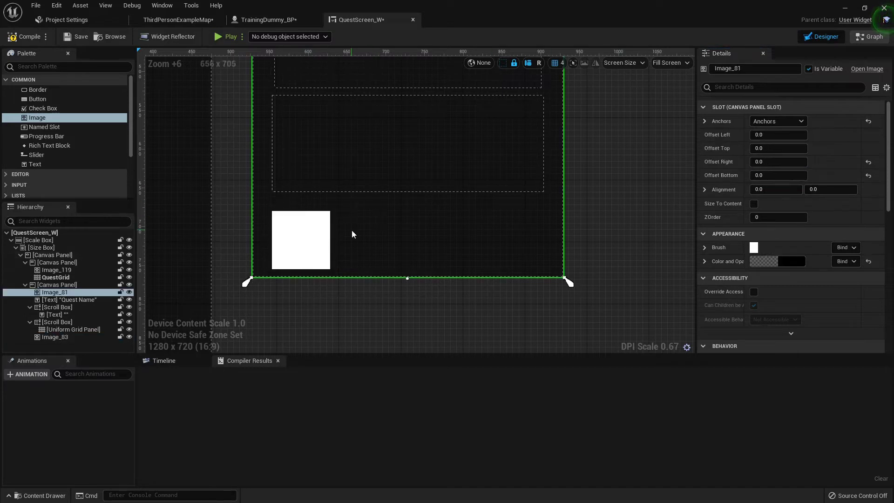
left_click(302, 237)
scroll(777, 221, "down", 3)
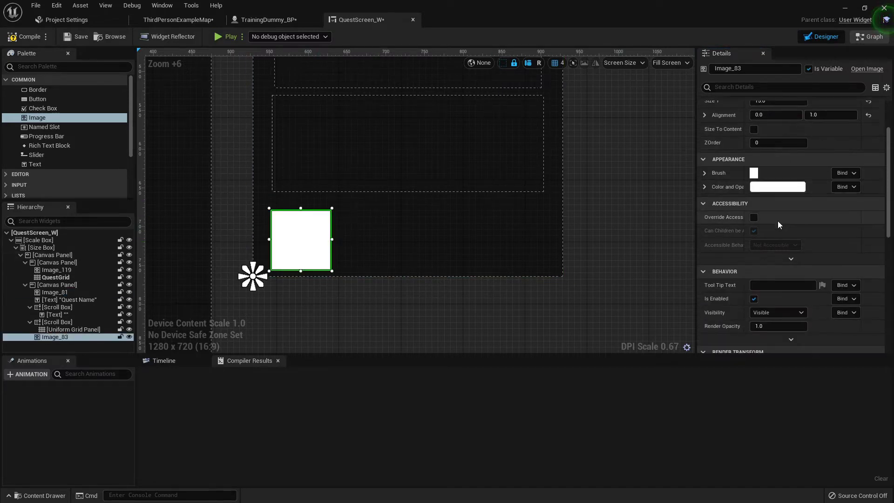
scroll(778, 221, "down", 2)
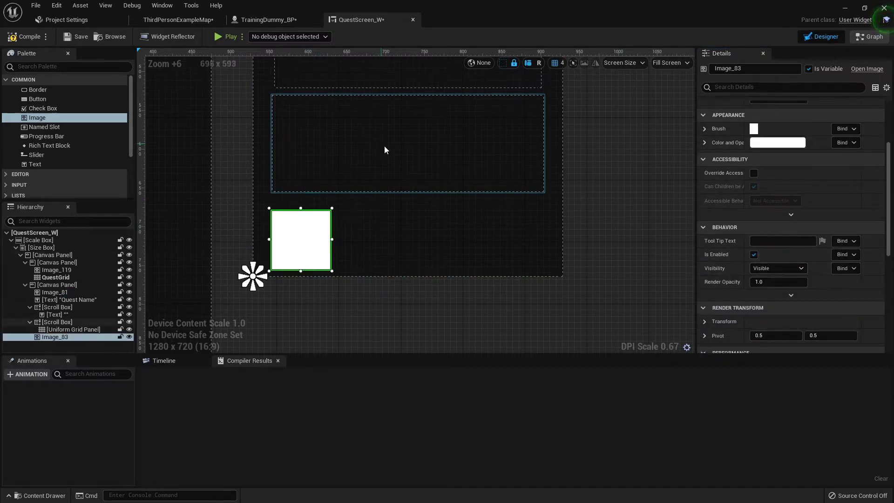
Switch to the ThirdPersonExampleMap level and open the Textures folder of CraftResourcesIcons in the project content.
left_click(182, 22)
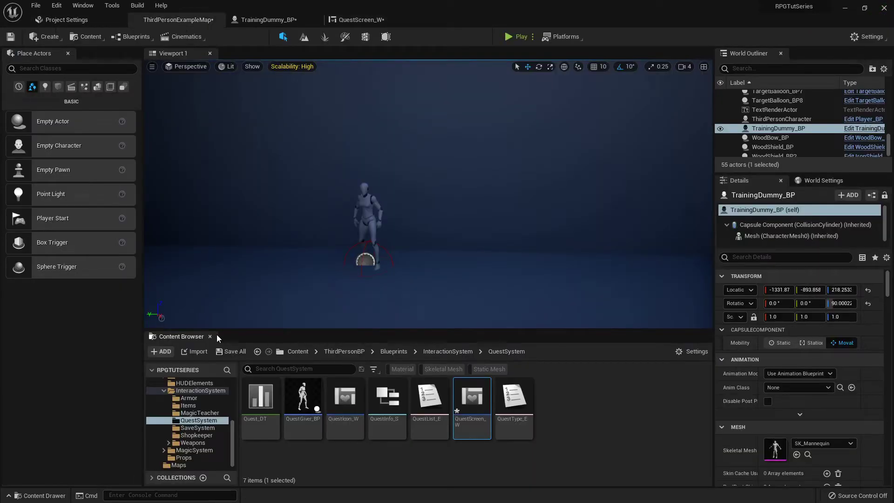
scroll(207, 427, "up", 10)
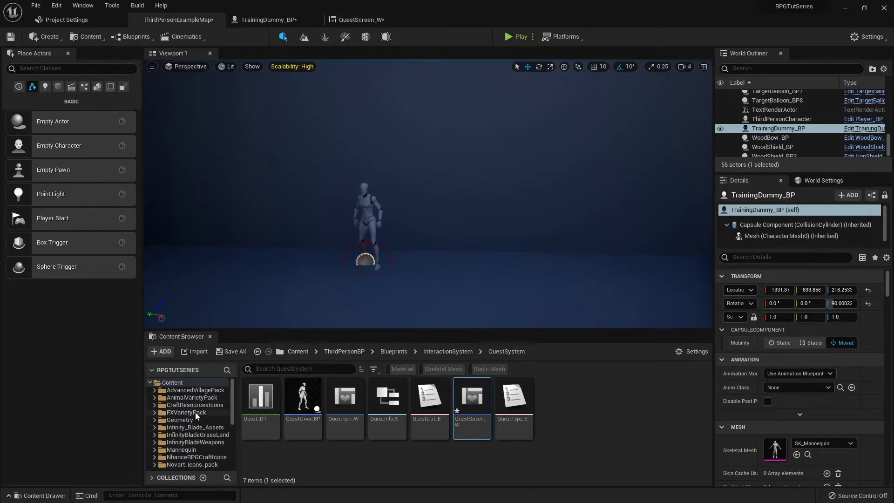
scroll(194, 412, "down", 2)
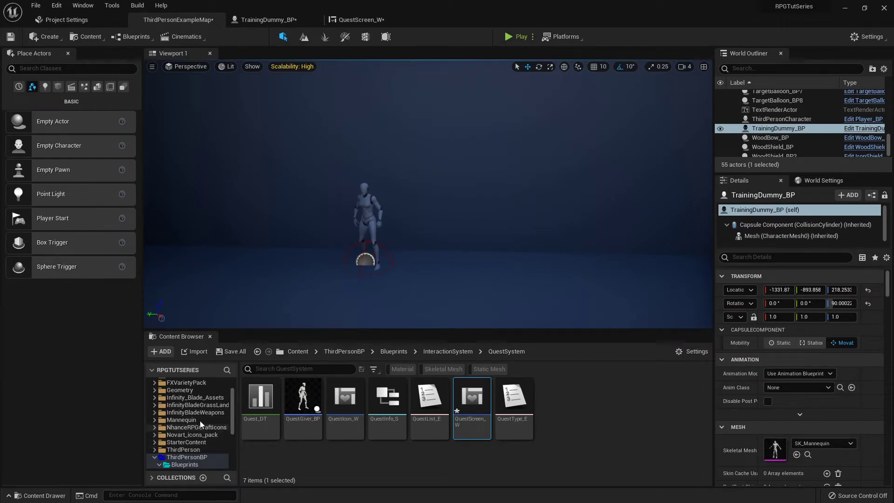
scroll(206, 409, "up", 2)
left_click(198, 405)
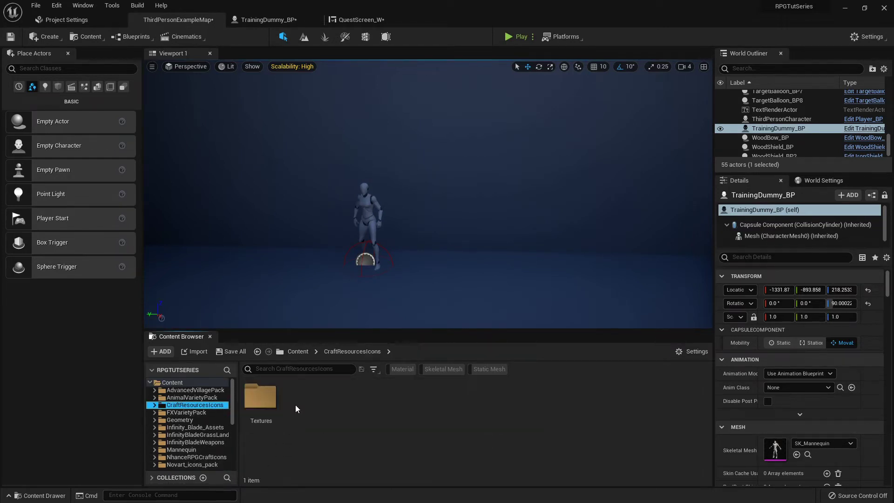
double_click(260, 397)
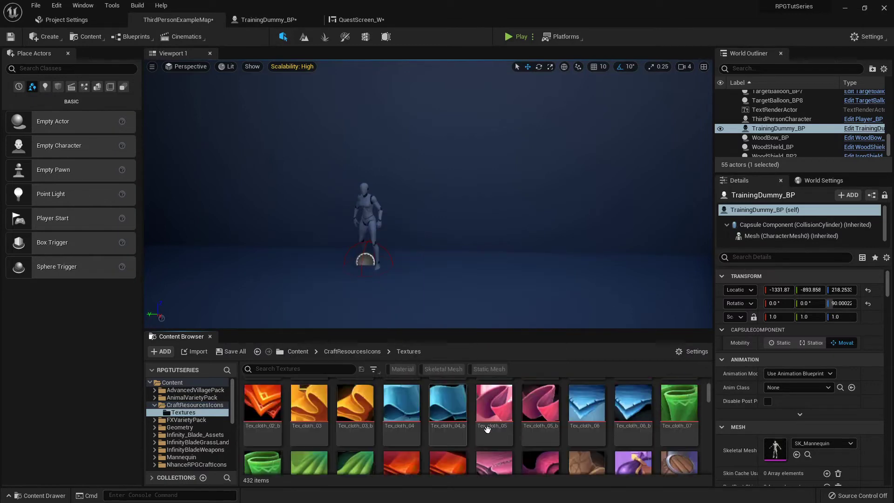
Browse the craft resource textures for a coin icon and select Tex_spare_parts_11.
scroll(487, 428, "down", 10)
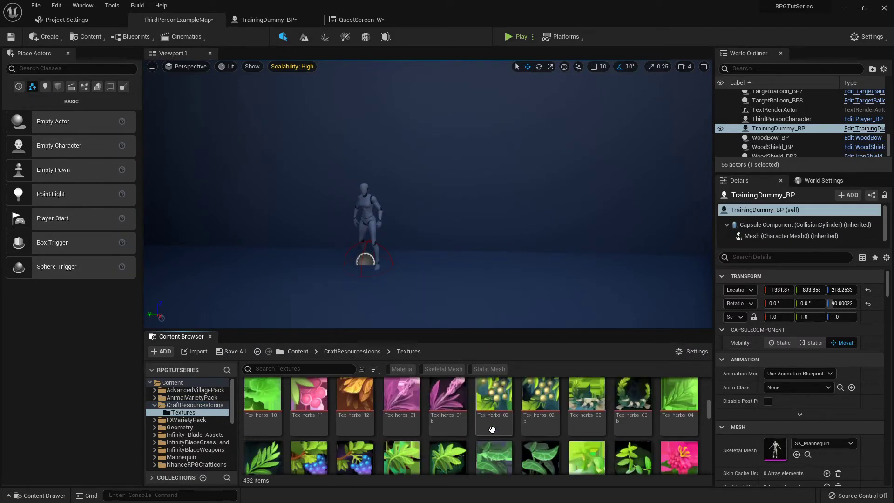
scroll(491, 430, "down", 10)
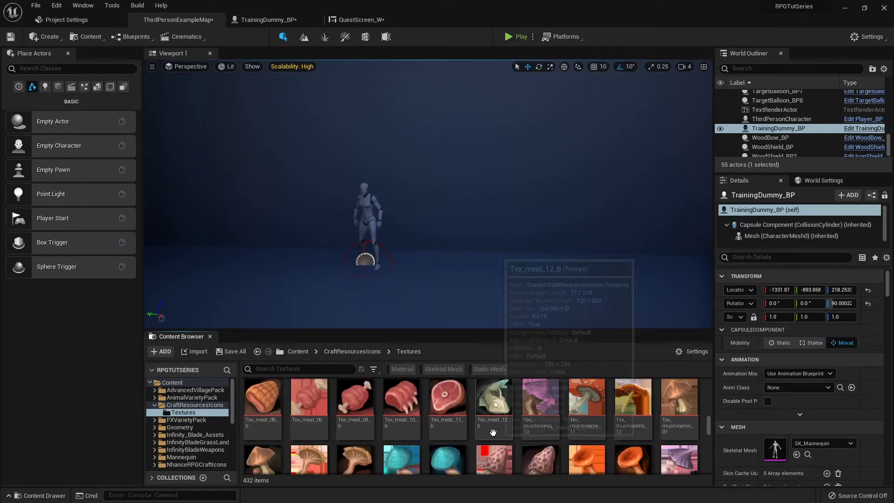
scroll(493, 432, "down", 10)
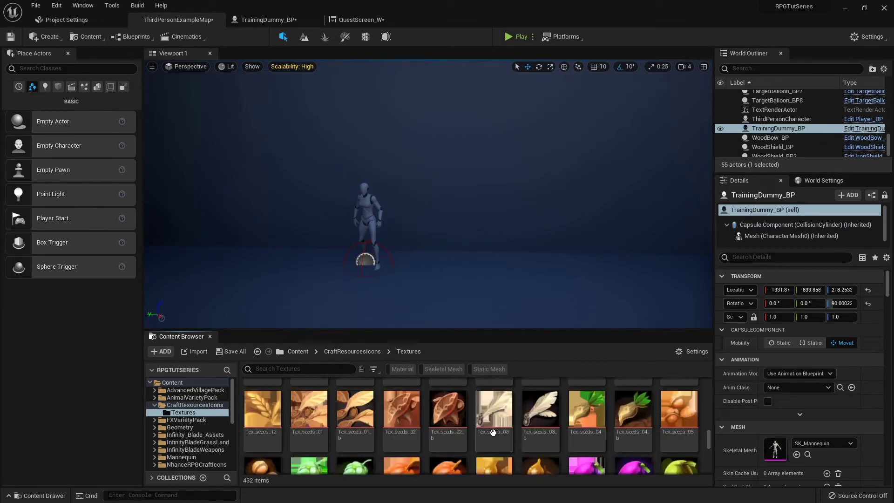
scroll(492, 432, "down", 6)
left_click(418, 433)
scroll(424, 434, "down", 1)
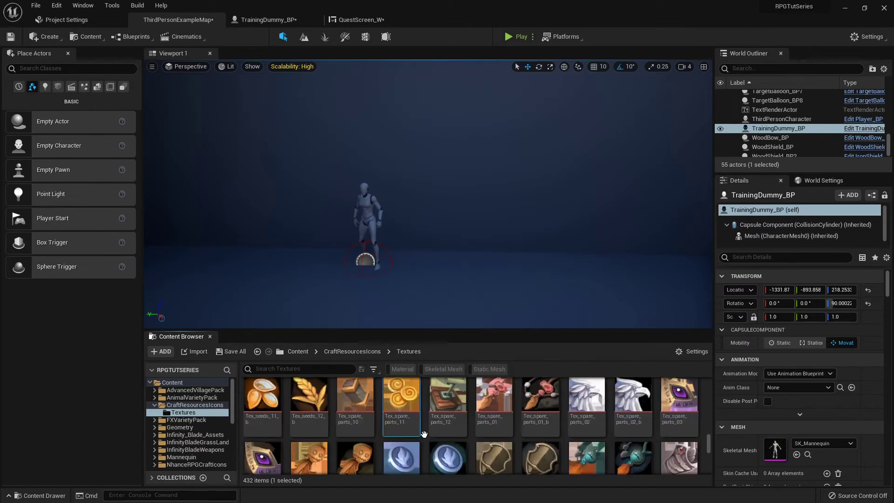
scroll(484, 438, "down", 3)
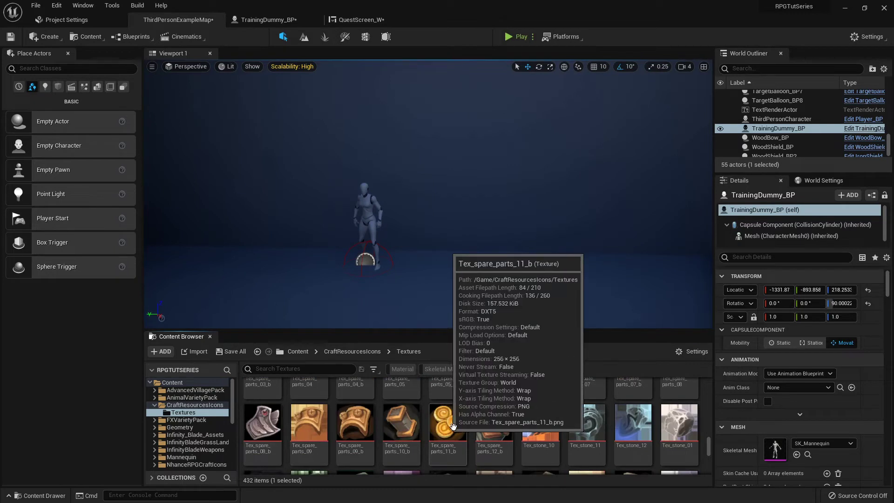
scroll(433, 433, "up", 3)
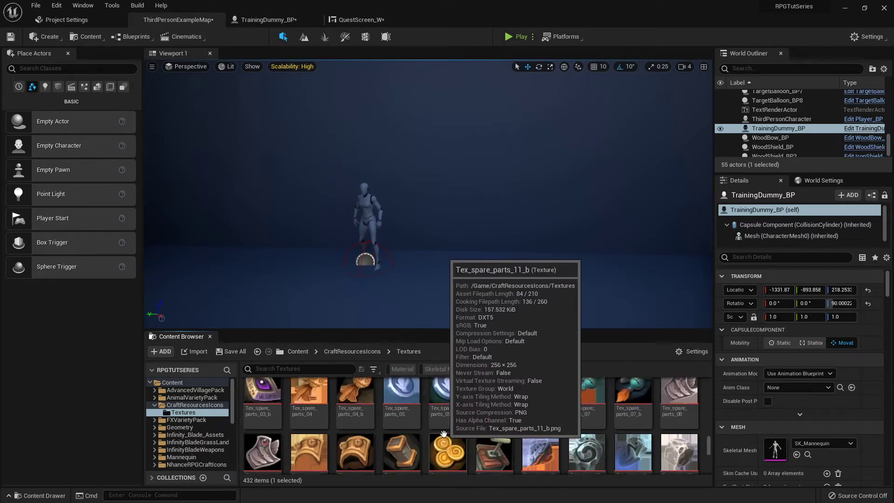
scroll(422, 433, "up", 1)
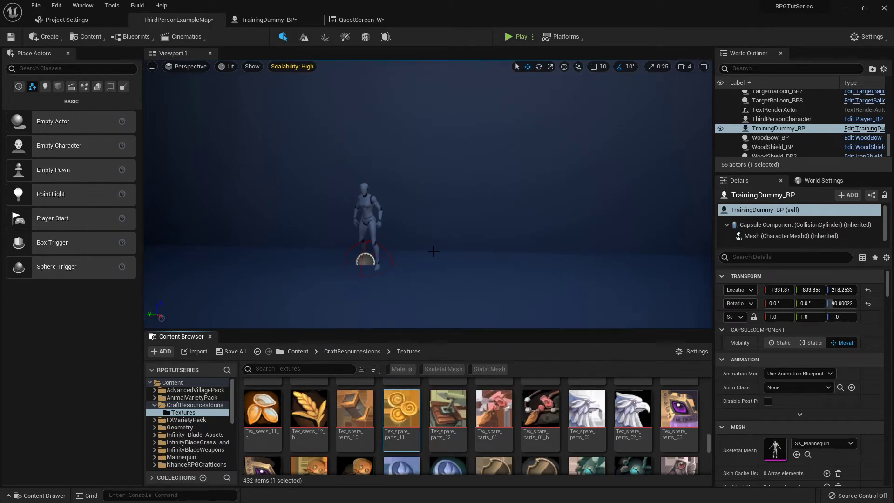
Return to QuestScreen_W and assign the selected Tex_spare_parts_11 texture as the brush image of the square image.
left_click(372, 23)
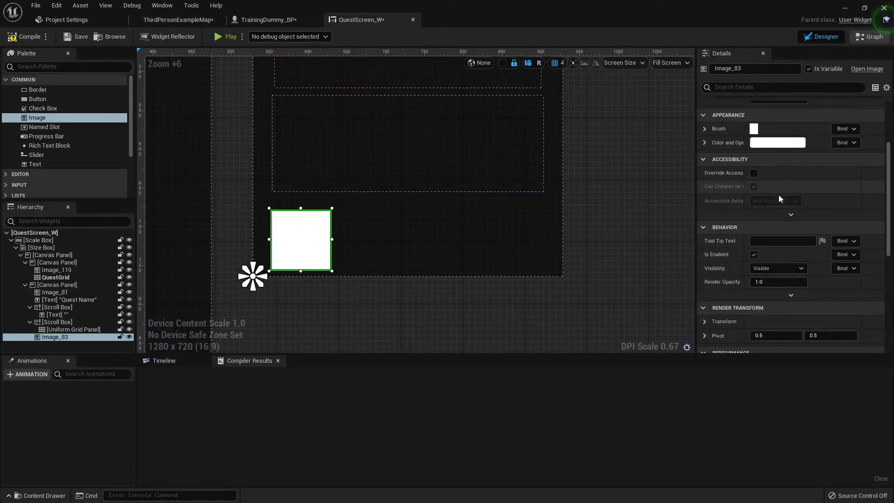
scroll(779, 211, "up", 1)
left_click(705, 261)
left_click(705, 261)
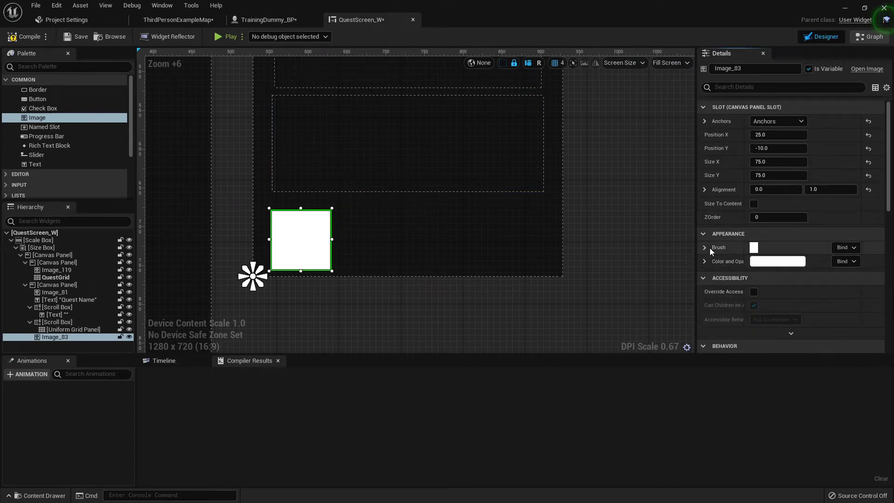
left_click(705, 247)
left_click(783, 274)
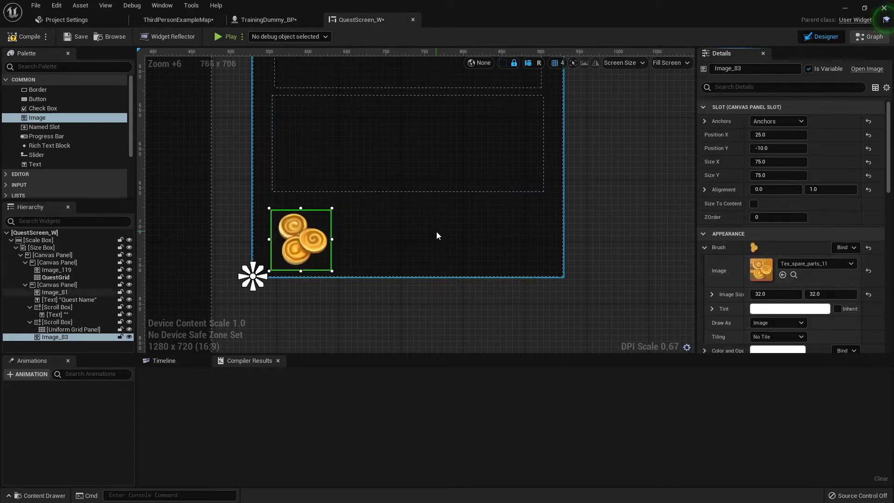
Add a Text widget to the second panel's lower area opposite the coin image and anchor it to the bottom-right corner.
left_click(368, 233)
scroll(295, 228, "up", 5)
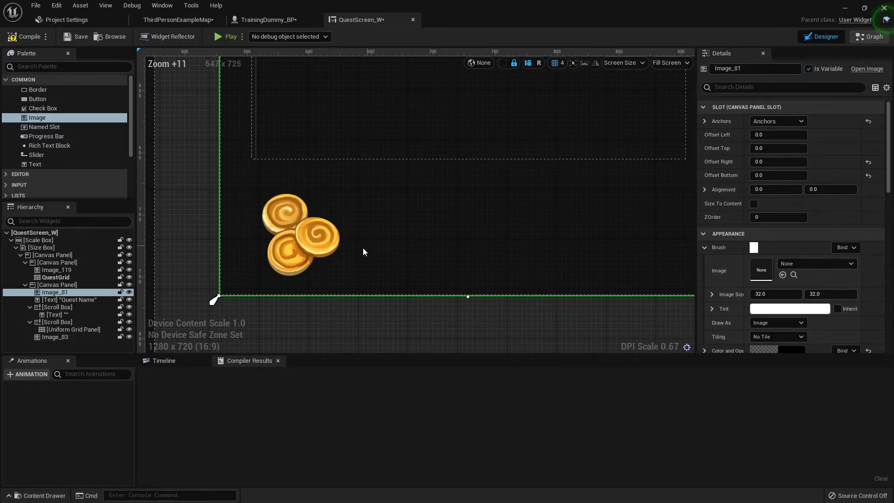
scroll(396, 220, "down", 3)
right_click_drag(498, 225, 448, 223)
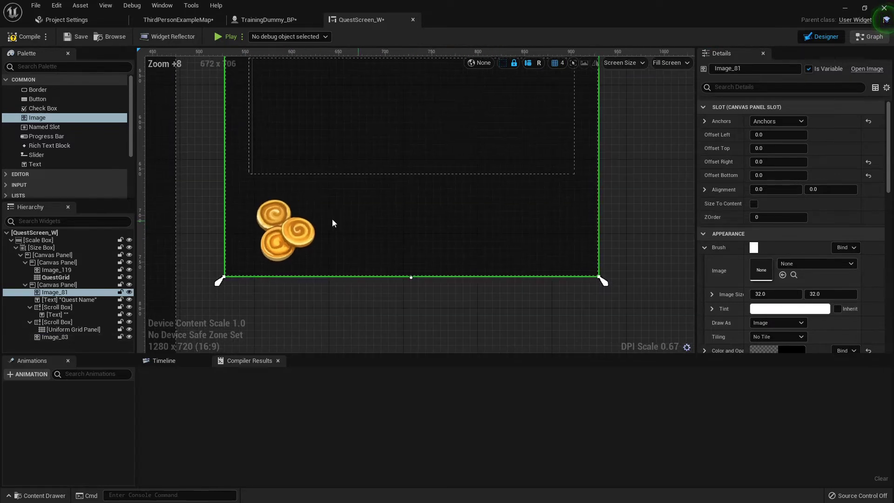
left_click_drag(33, 163, 446, 221)
scroll(618, 202, "down", 9)
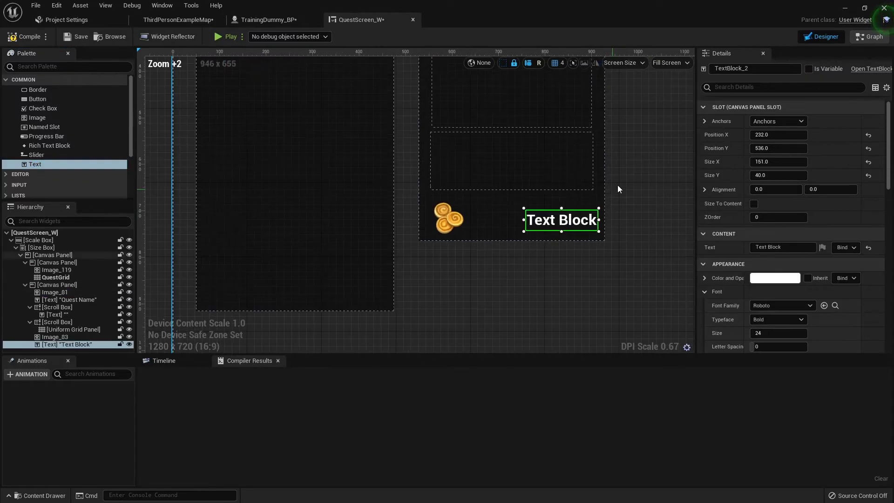
left_click(778, 121)
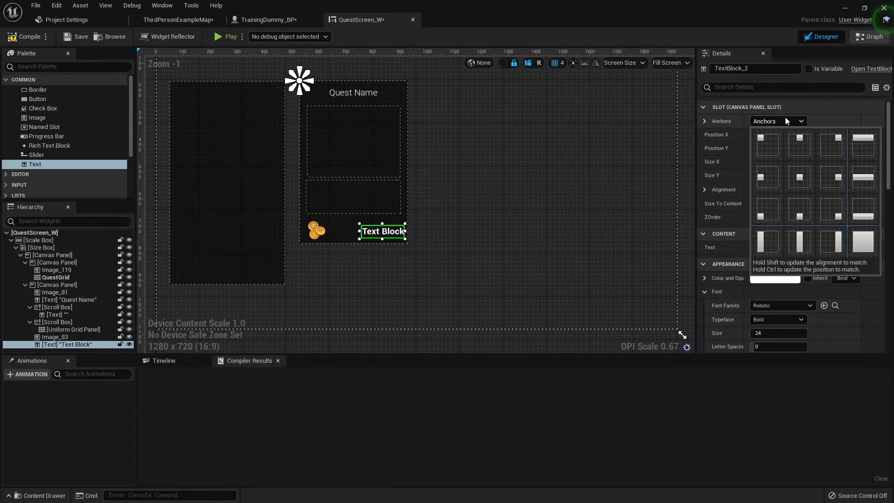
left_click(832, 214)
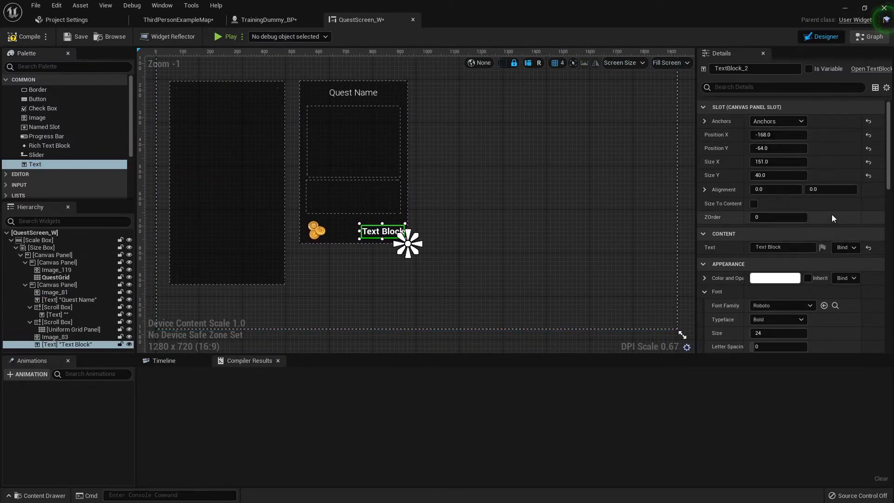
Place the text at its anchor with Position X and Y of 0 and Alignment of 1 on both axes.
left_click(777, 147)
type("0")
key("Return")
left_click(778, 135)
type("0")
key("Return")
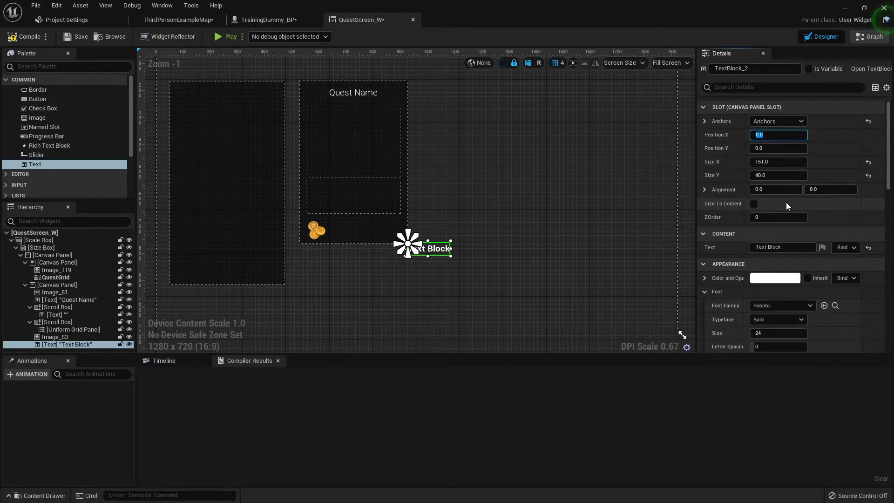
left_click(776, 190)
type("1")
key("Tab")
type("1")
key("Return")
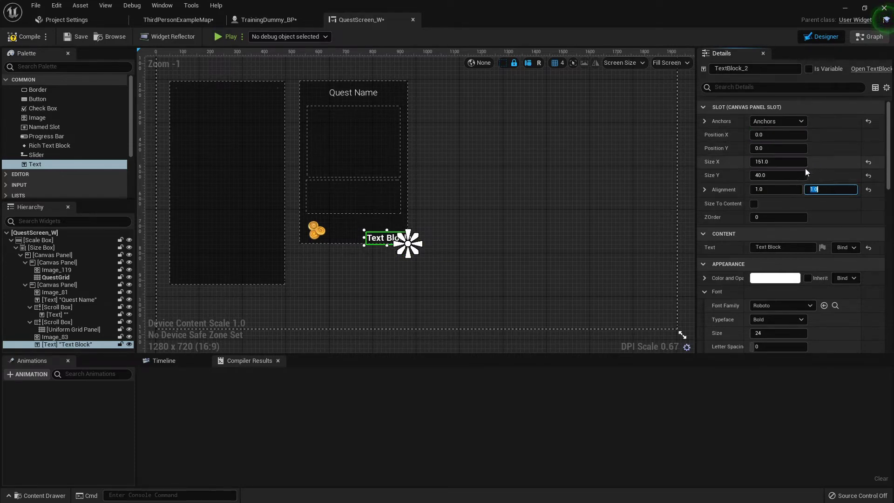
Offset the text from the panel's corner with Position Y -10 and Position X -25.
scroll(368, 238, "up", 9)
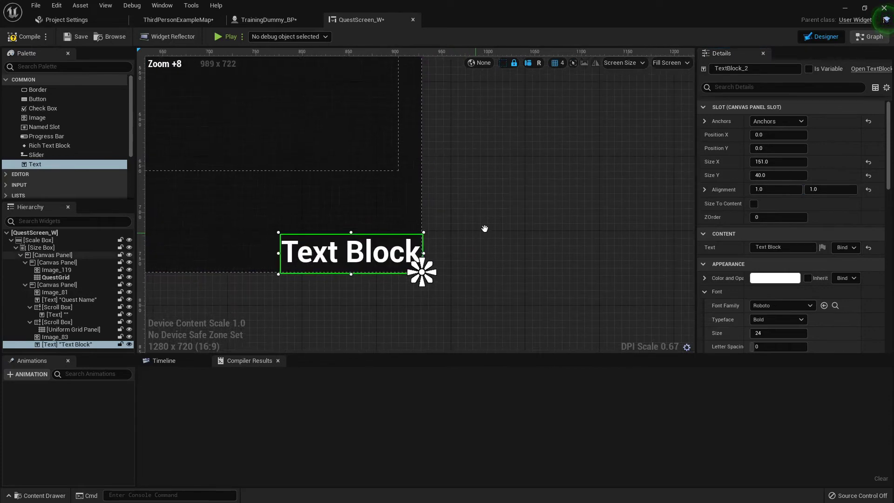
left_click_drag(777, 148, 757, 148)
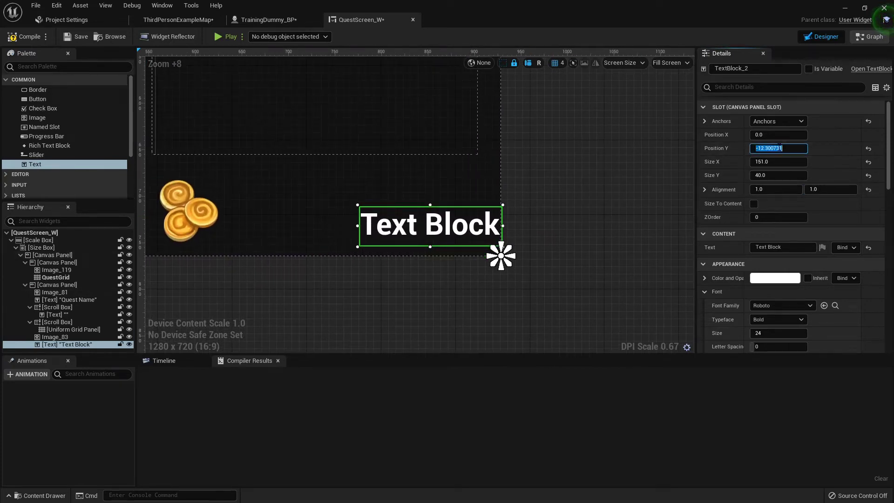
type("-10")
key("Return")
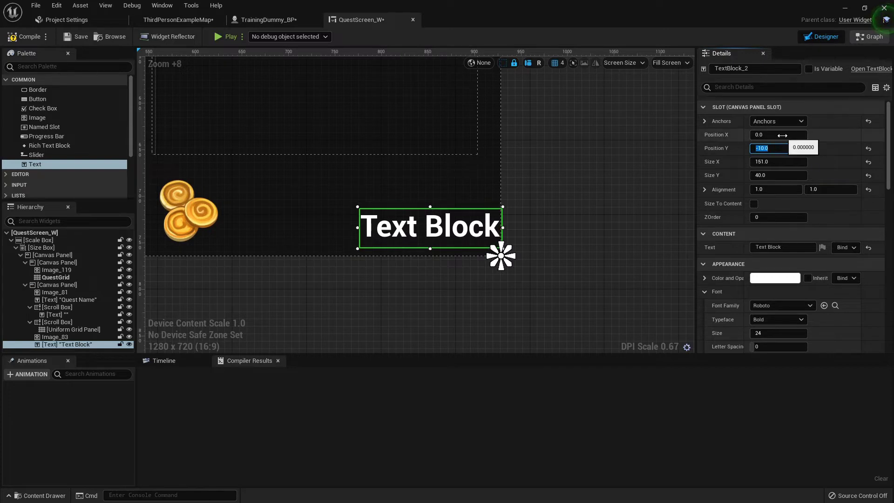
left_click(782, 135)
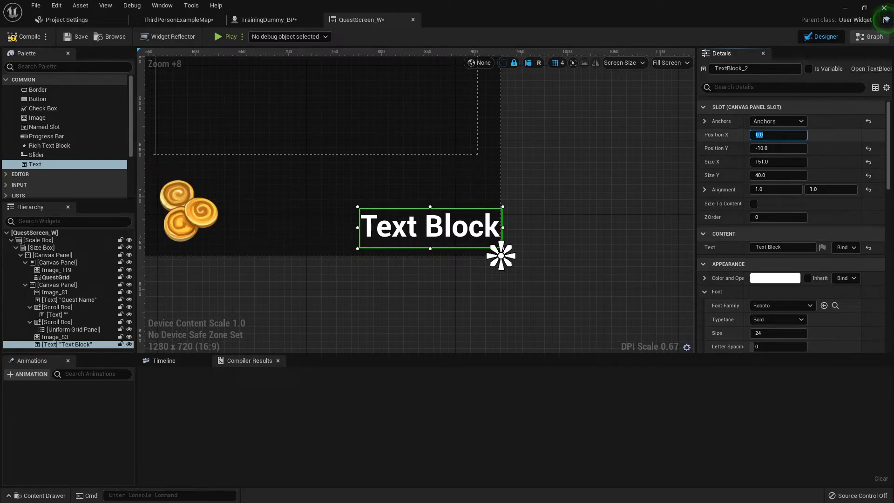
type("-25")
key("Return")
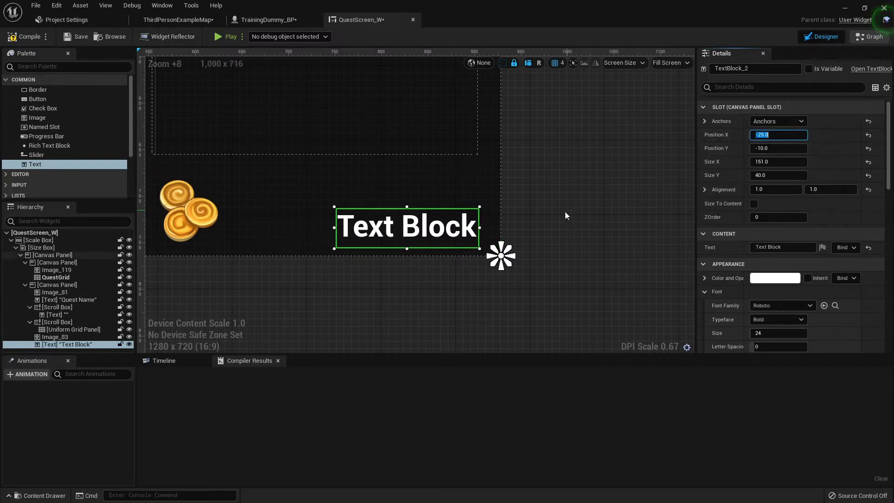
Change the text's offset to Position X -10 and Position Y -25.
type("-10")
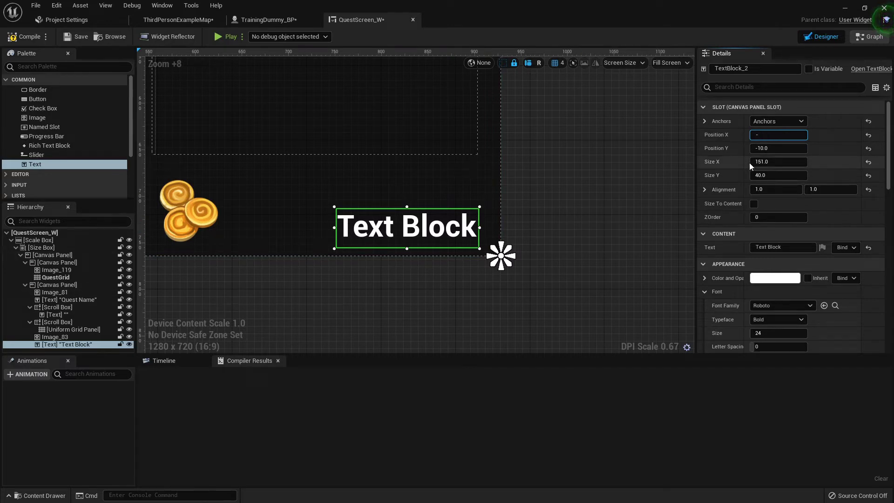
key("Return")
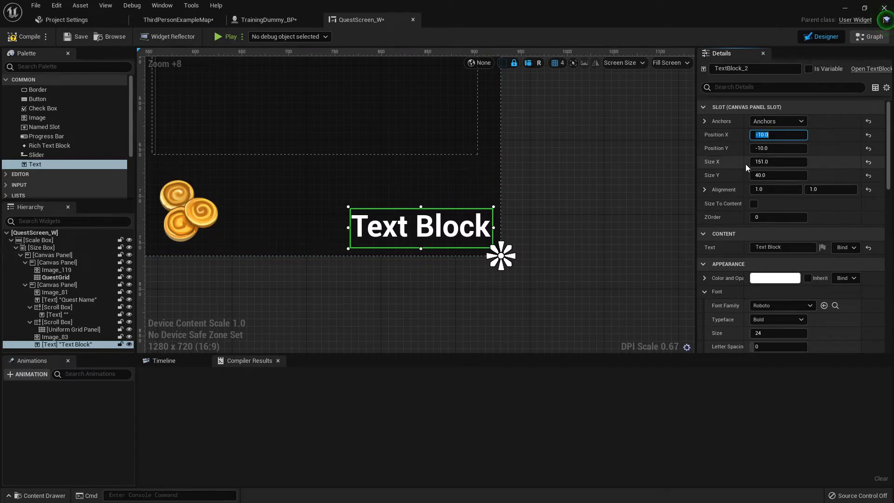
left_click(773, 148)
type("-25")
key("Return")
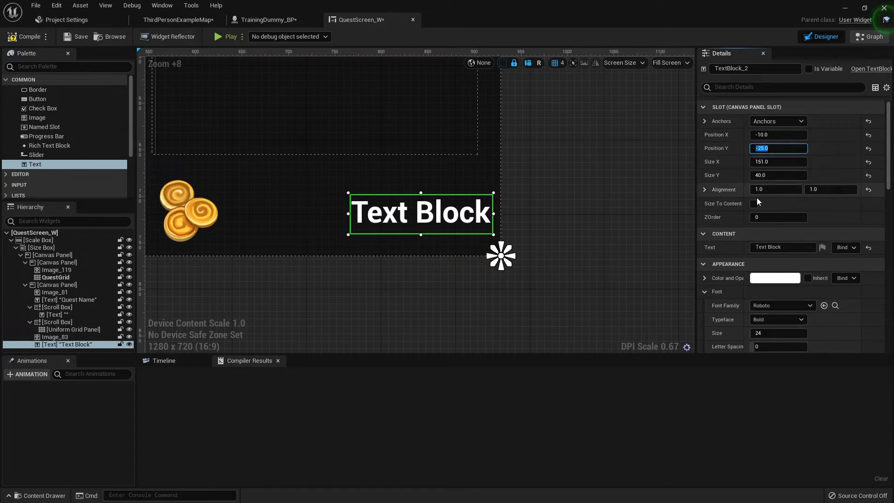
Set the text's content to 000 and justify it to the right.
left_click(773, 247)
type("0")
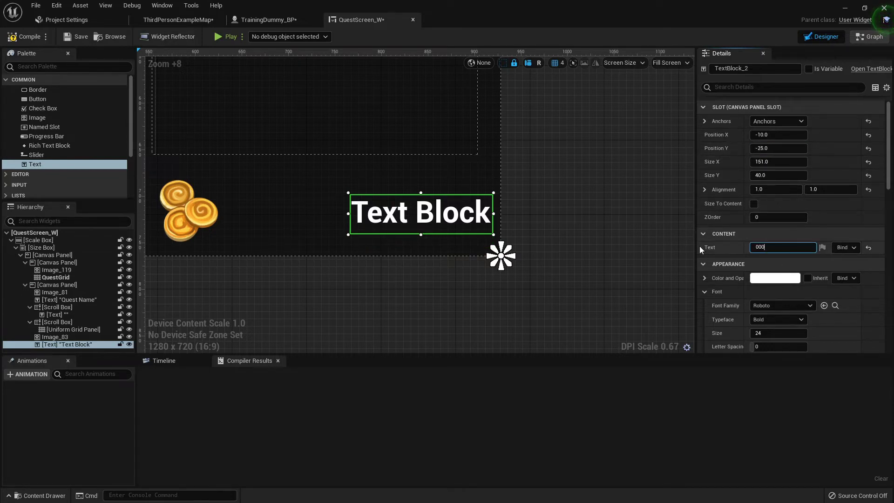
type("00")
scroll(778, 296, "down", 5)
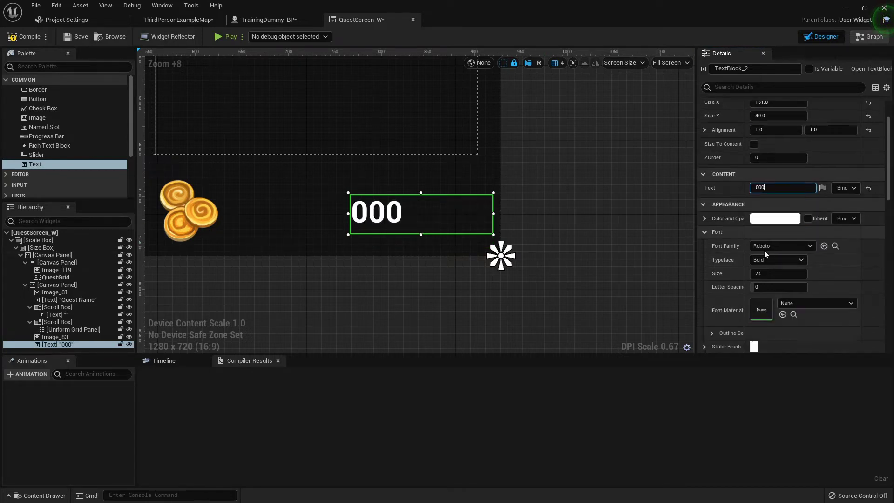
left_click(779, 283)
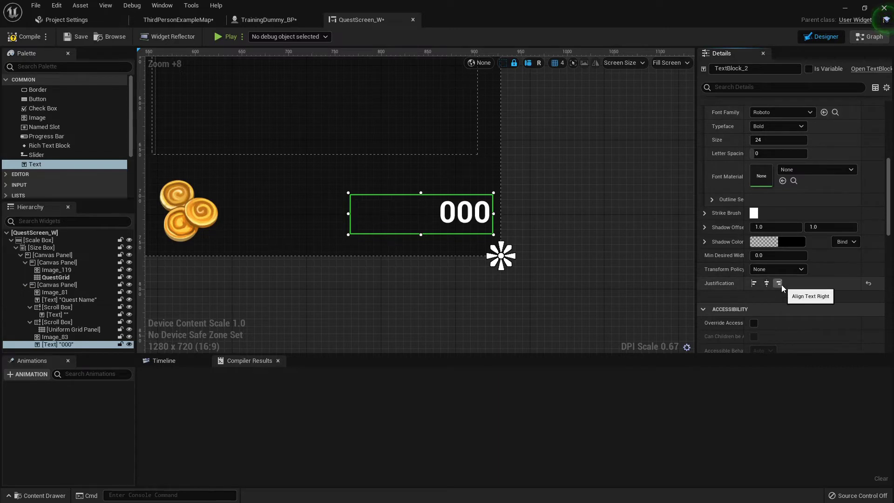
Change the typeface of the 000 text to Light, then deselect it.
scroll(569, 219, "down", 3)
left_click(456, 225)
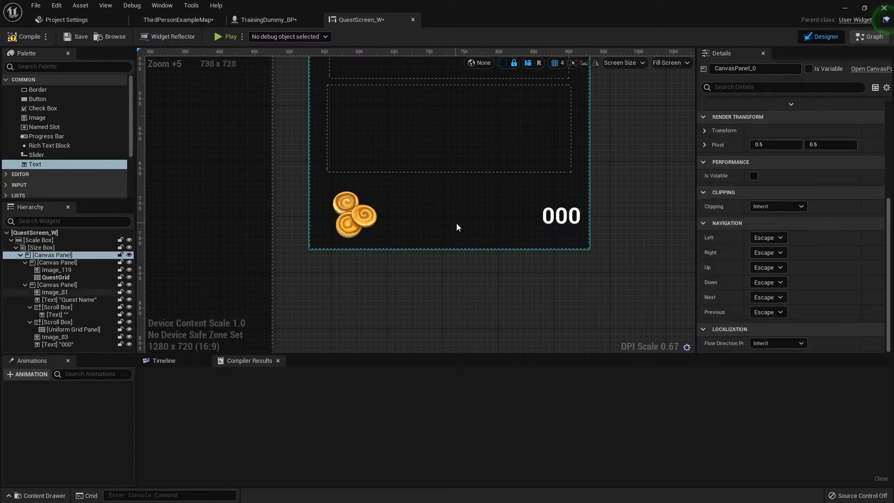
scroll(613, 199, "down", 3)
right_click_drag(612, 199, 537, 254)
scroll(562, 275, "down", 2)
scroll(501, 259, "up", 5)
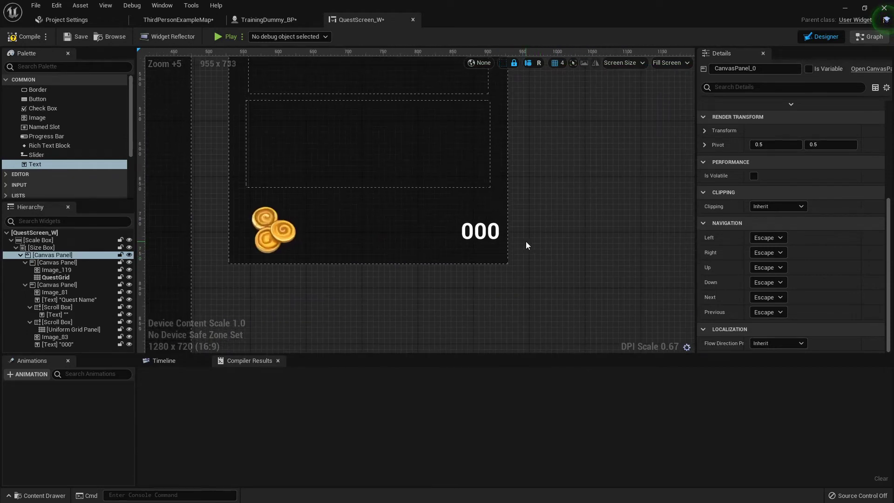
left_click(482, 232)
scroll(772, 194, "up", 2)
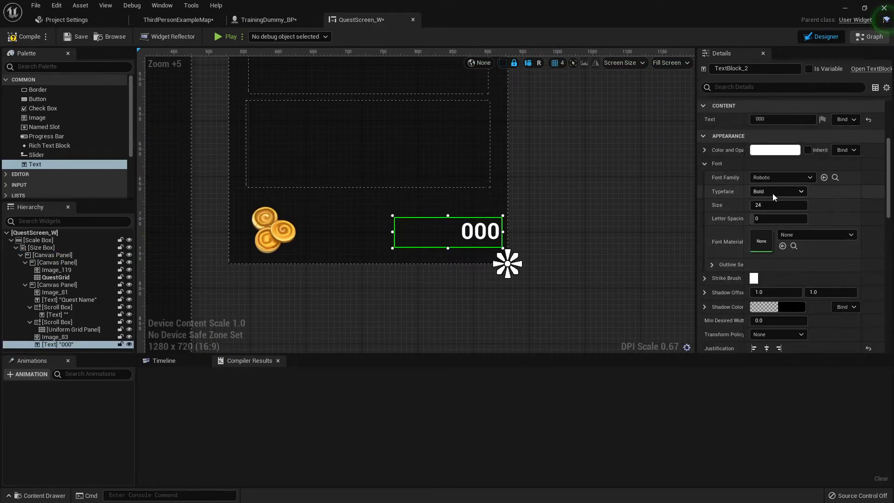
left_click(772, 193)
left_click(770, 226)
left_click(573, 235)
scroll(568, 227, "down", 2)
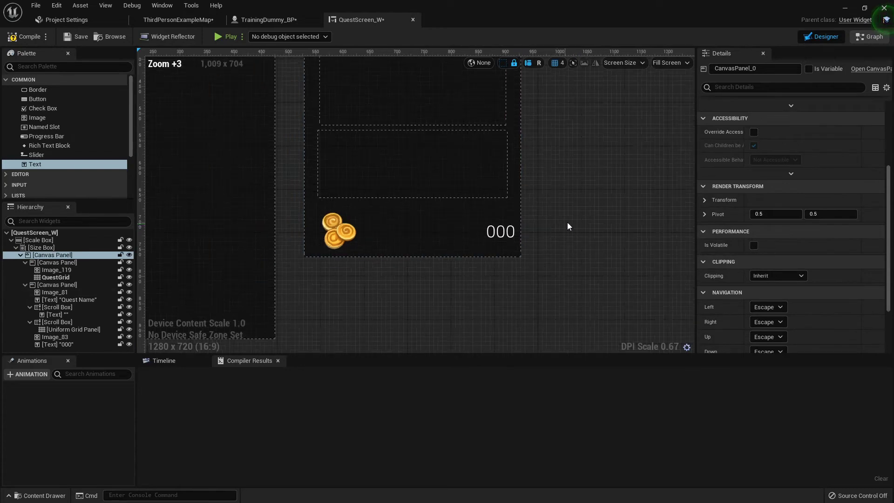
Set the typeface of the empty text inside the upper scroll box to Italic.
scroll(568, 227, "down", 2)
right_click_drag(569, 294, 547, 224)
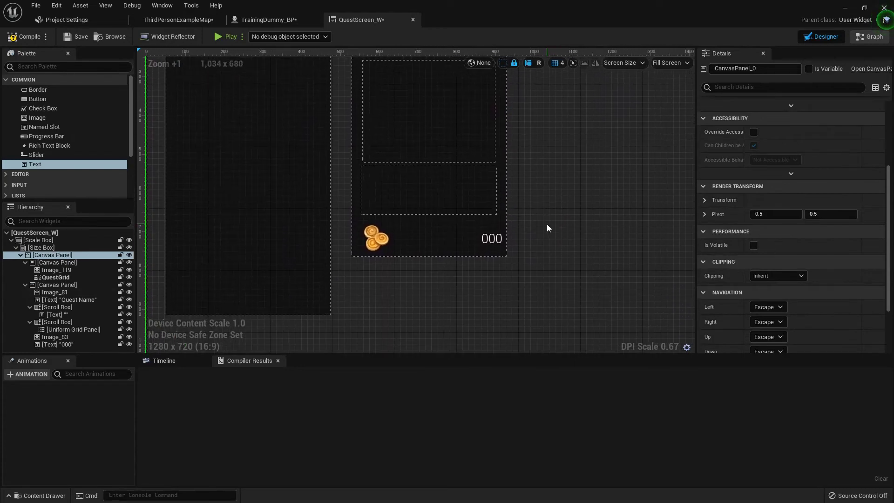
left_click(429, 112)
left_click(56, 315)
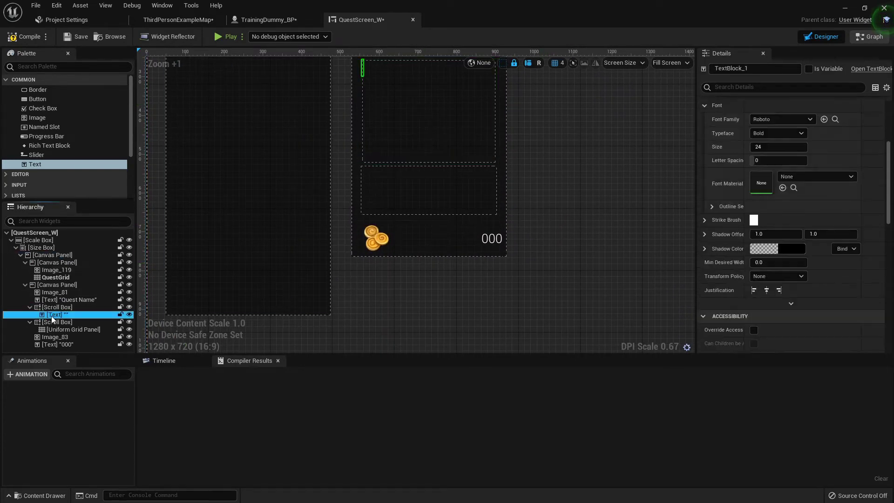
scroll(789, 243, "up", 3)
left_click(777, 192)
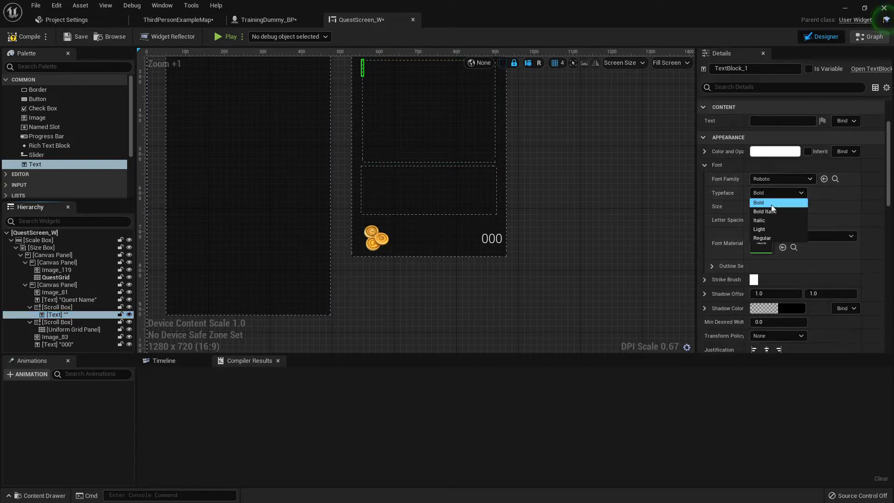
left_click(769, 220)
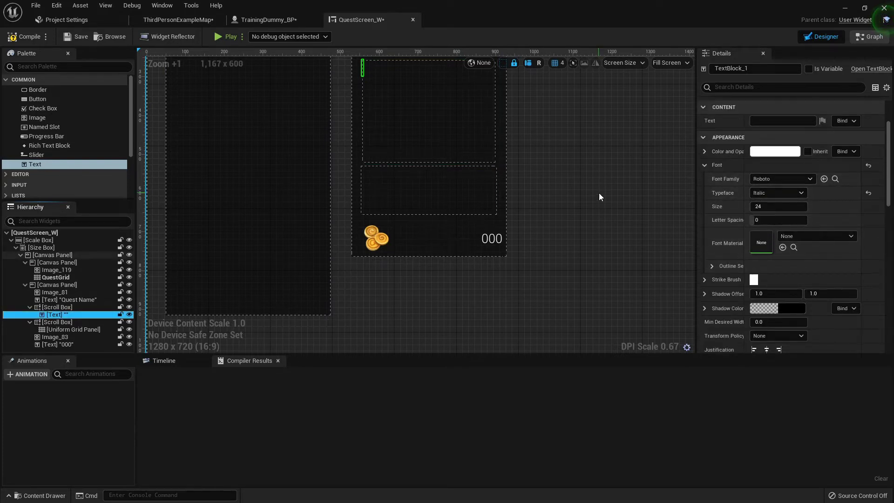
Review the finished second panel layout and compile the widget.
scroll(585, 196, "down", 3)
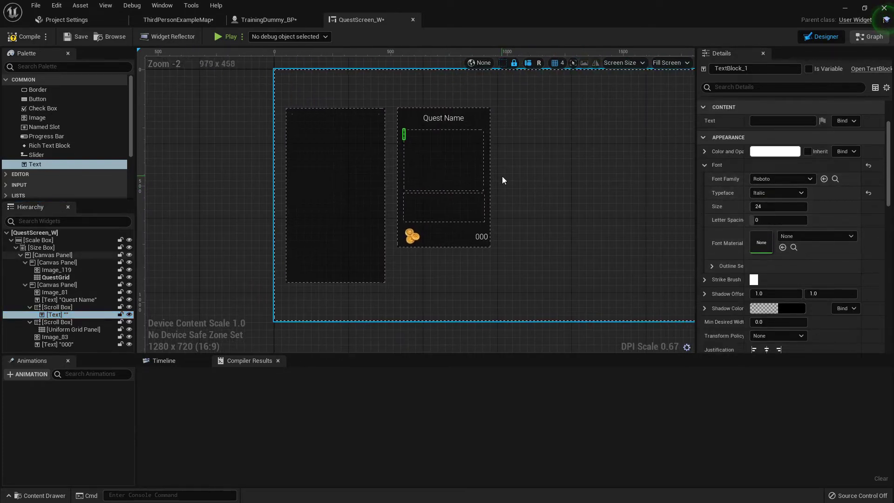
scroll(472, 212, "up", 5)
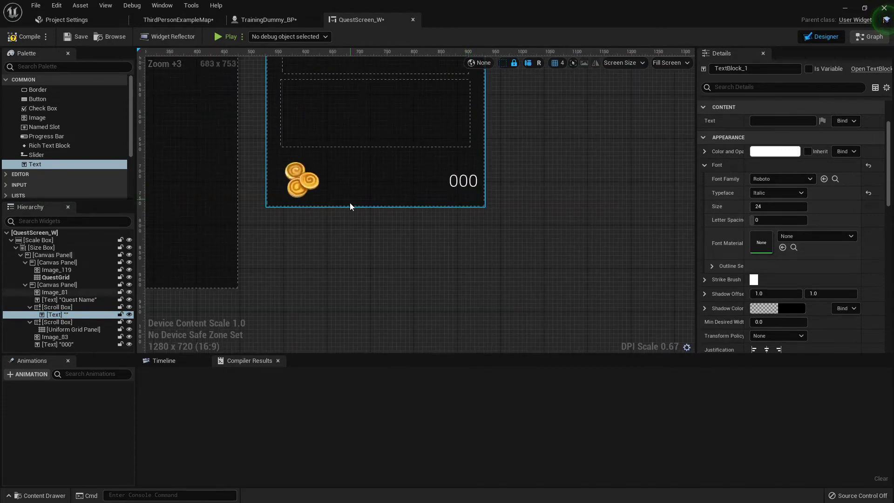
scroll(320, 231, "down", 2)
right_click_drag(305, 170, 321, 250)
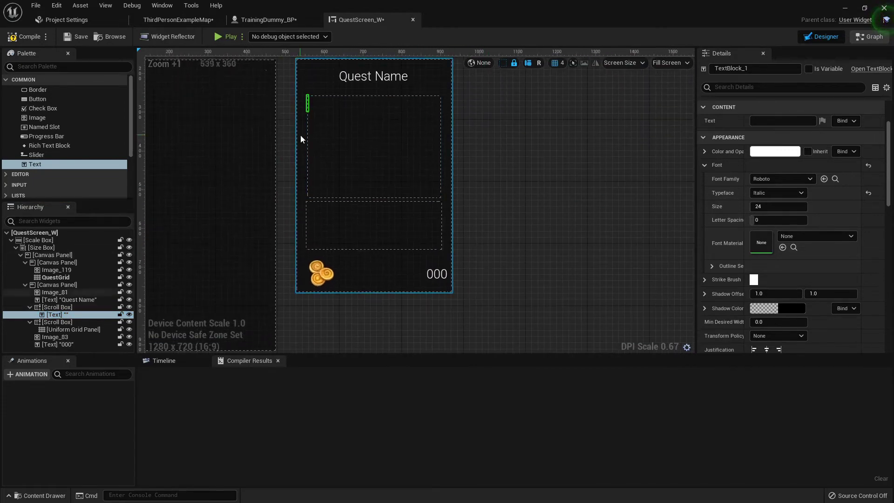
left_click(23, 35)
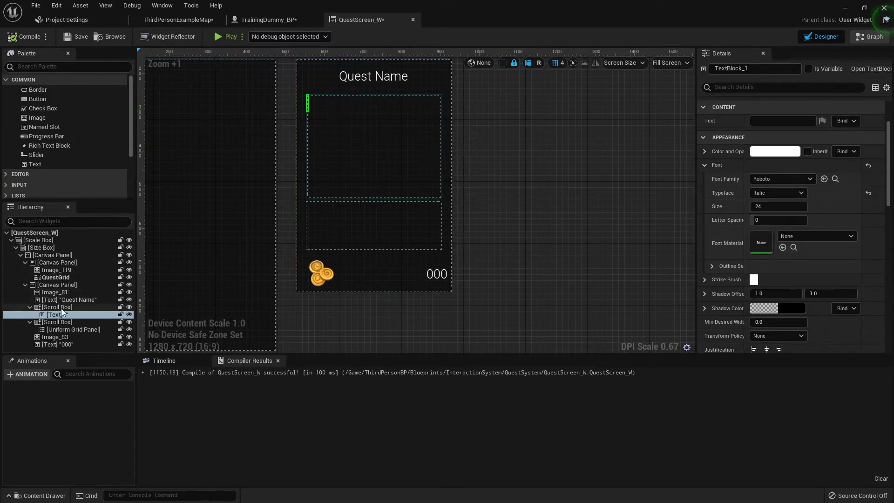
Rename the uniform grid panel inside the lower scroll box as RewardsPanel and make it a variable.
left_click(338, 222)
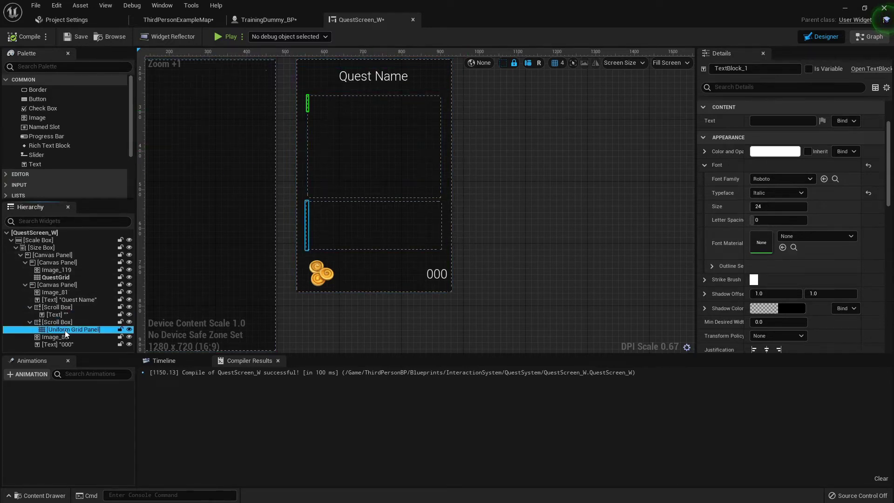
left_click(759, 69)
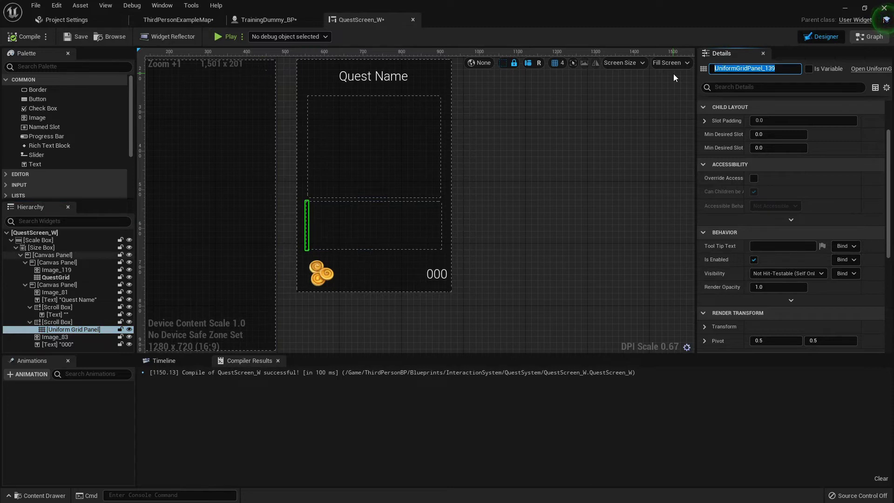
type("RewardsP")
type("anel")
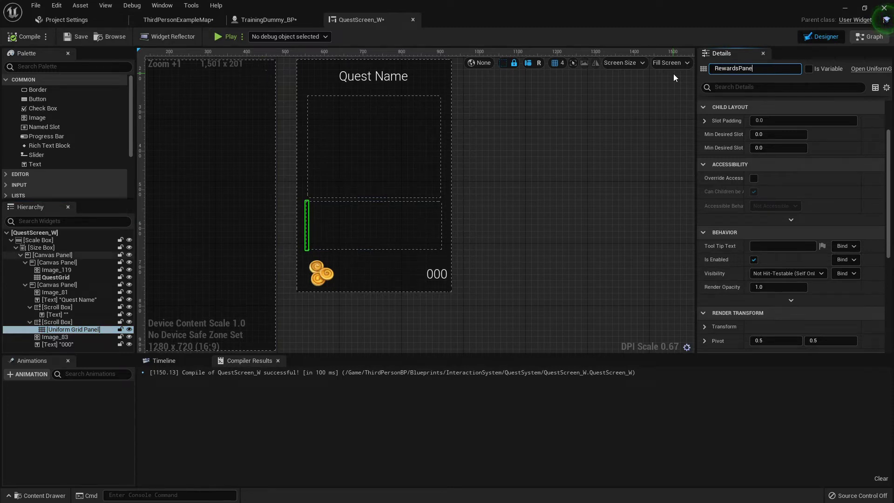
key("Return")
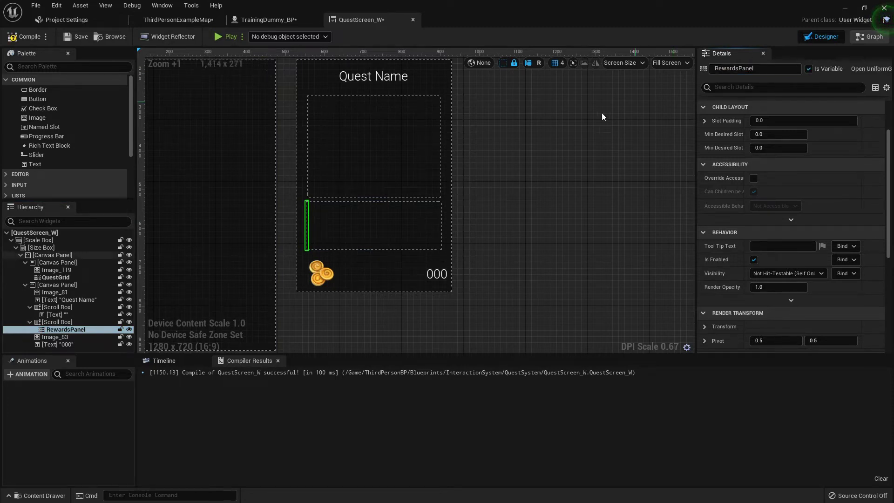
Rename the empty text inside the upper scroll box as DescriptionBox and make it a variable.
left_click(346, 116)
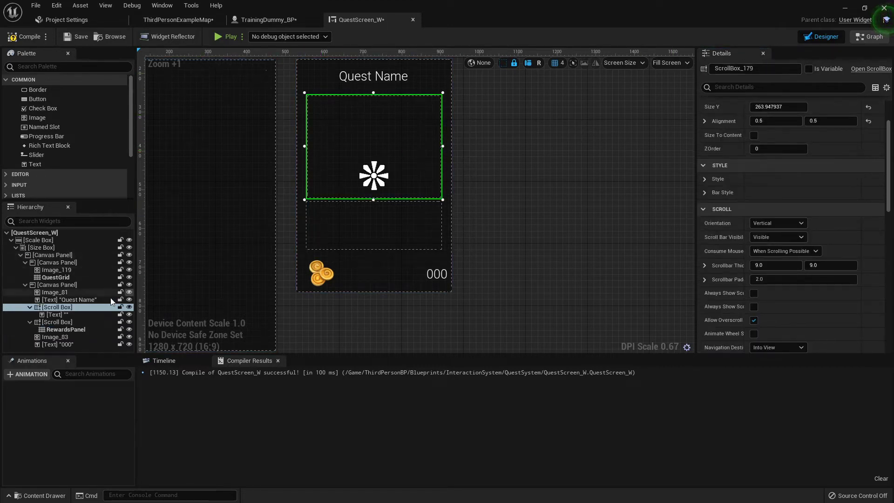
left_click(57, 315)
key("F2")
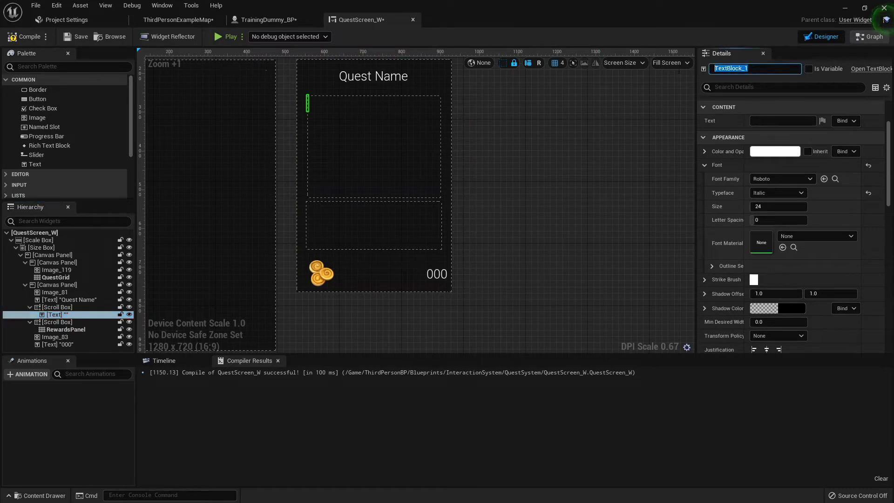
type("Descriptijon")
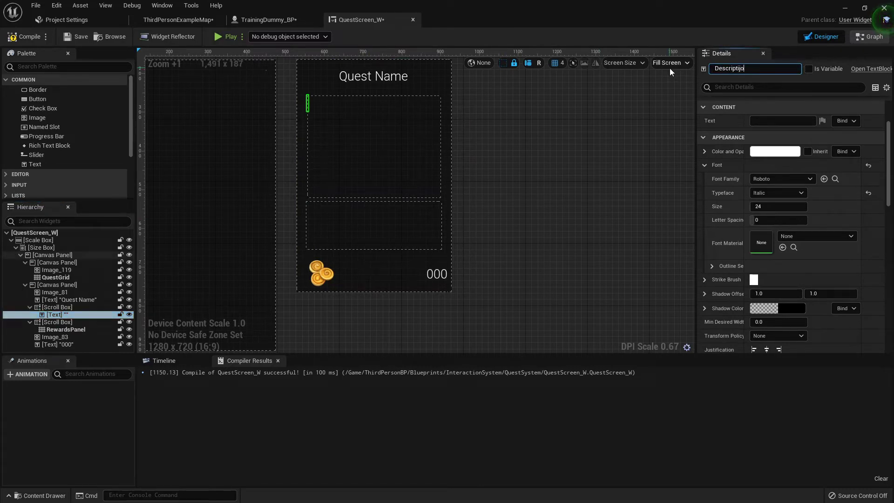
key("BackSpace")
key("BackSpace")
key("BackSpace")
type("onBox")
key("Return")
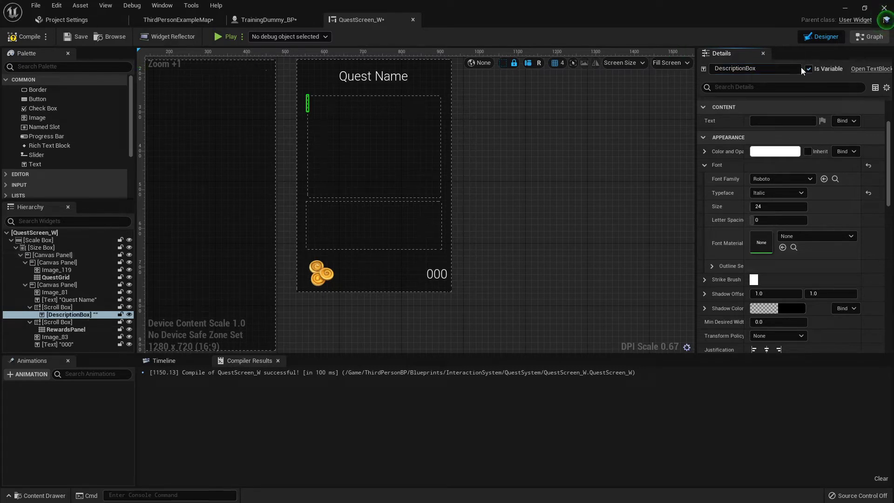
Name the title text widget Quest Name and make it a variable.
left_click(374, 76)
left_click(762, 69)
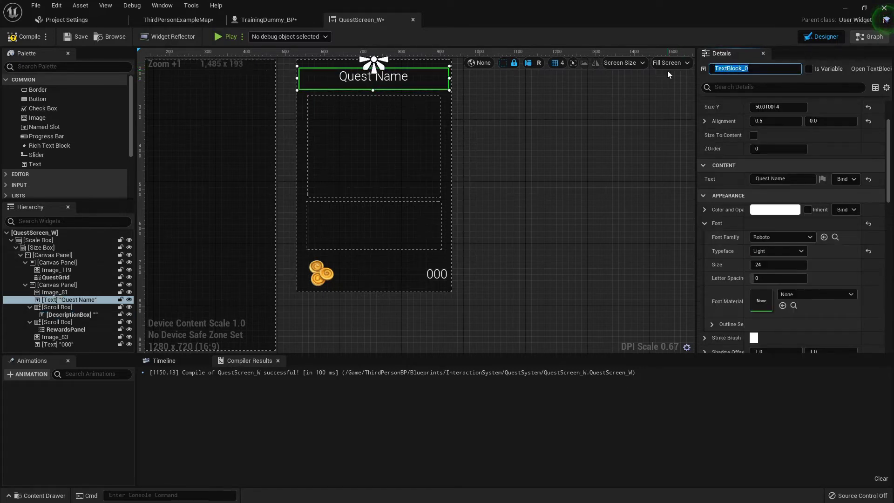
type("Quest Name")
key("BackSpace")
key("BackSpace")
key("BackSpace")
type("ame")
left_click(809, 69)
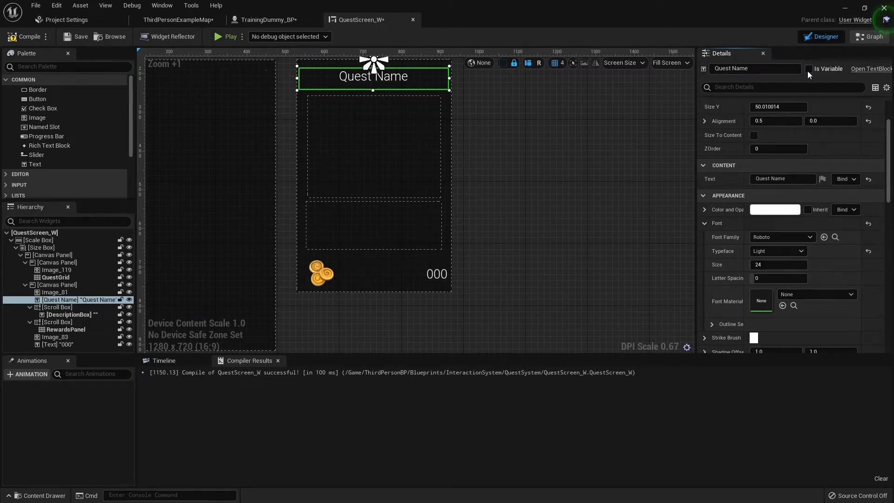
Rename the 000 text widget as GoldDisplay and make it a variable.
left_click(438, 279)
key("F2")
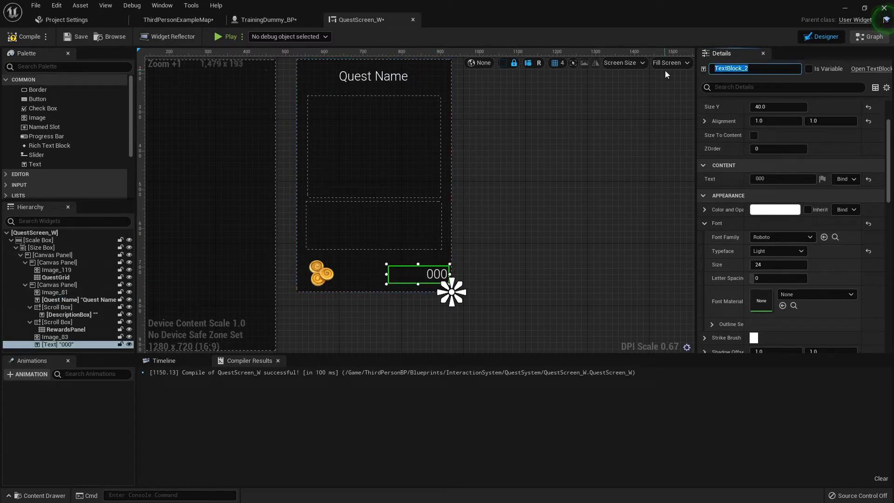
type("GoldDisplay")
left_click(809, 68)
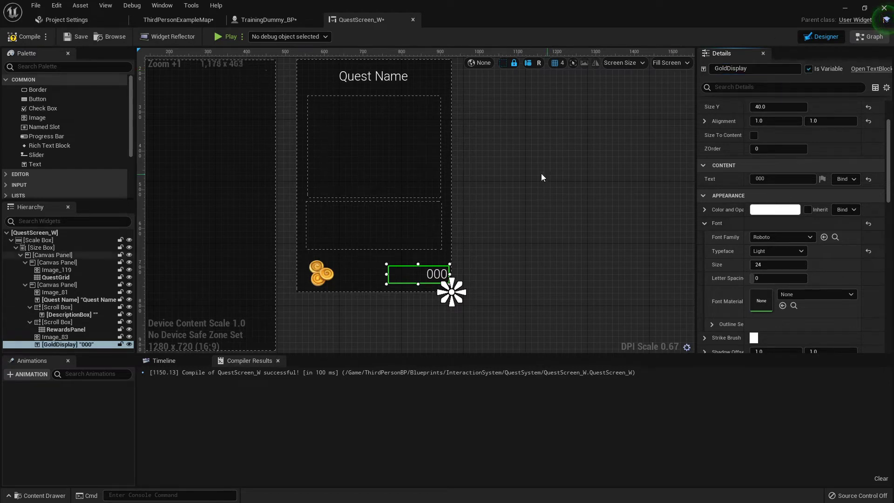
Check the RewardsPanel, DescriptionBox and Quest Name widgets in the hierarchy and compile the widget.
left_click(387, 223)
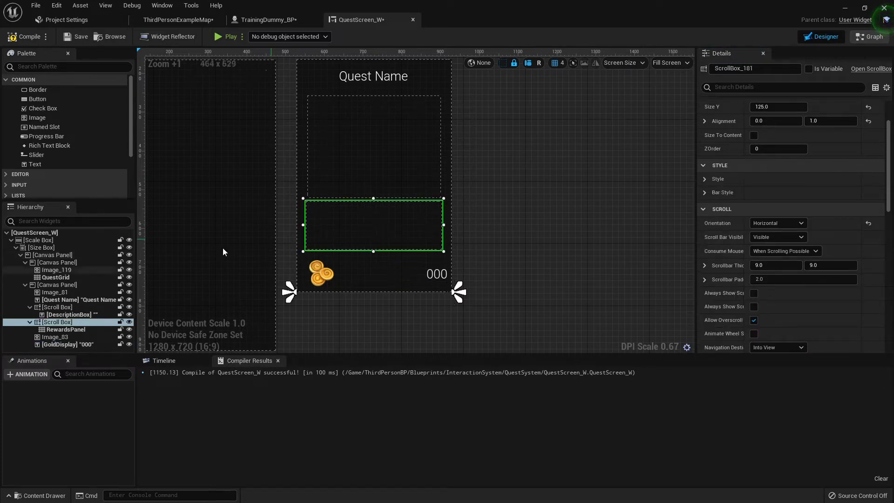
left_click(70, 330)
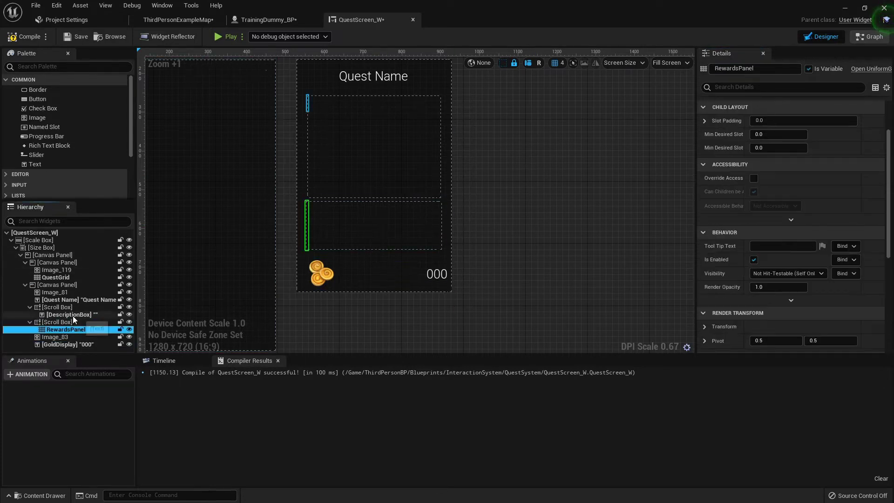
left_click(68, 316)
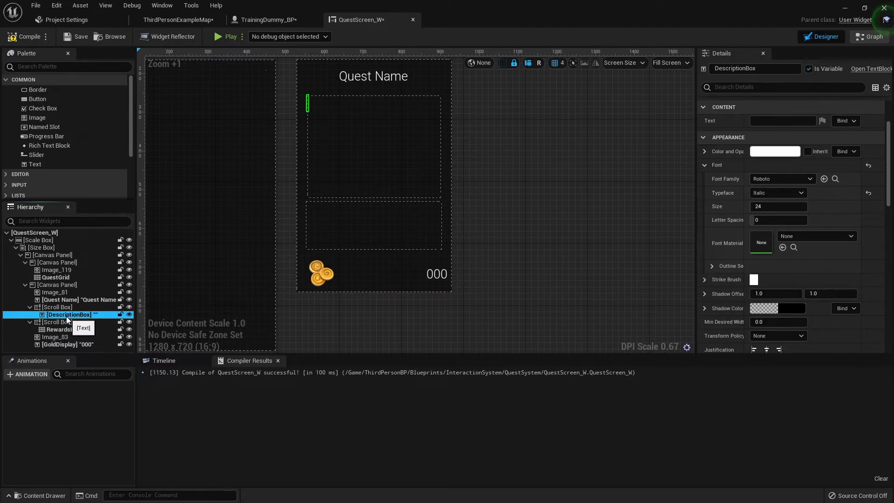
left_click(65, 300)
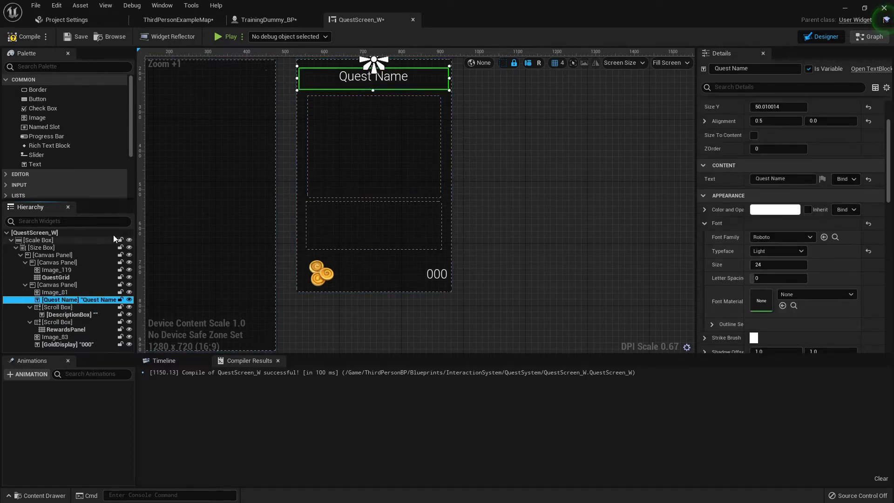
left_click(25, 37)
scroll(263, 108, "down", 3)
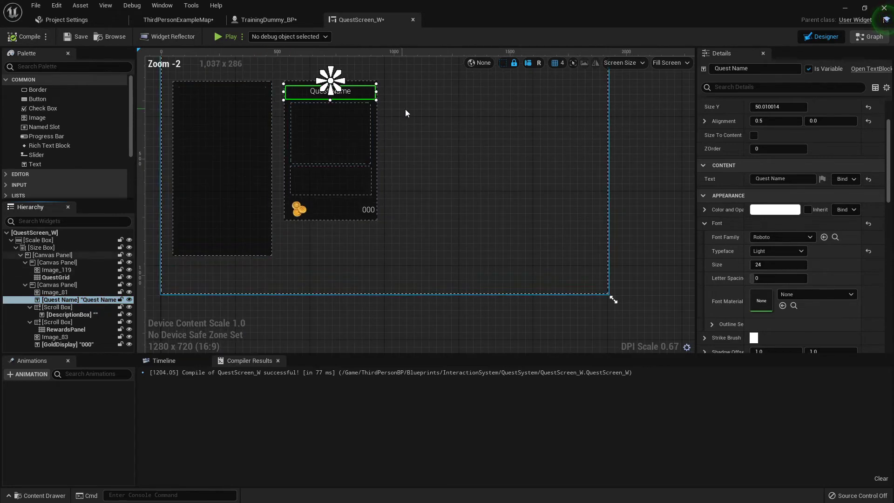
right_click_drag(405, 109, 485, 145)
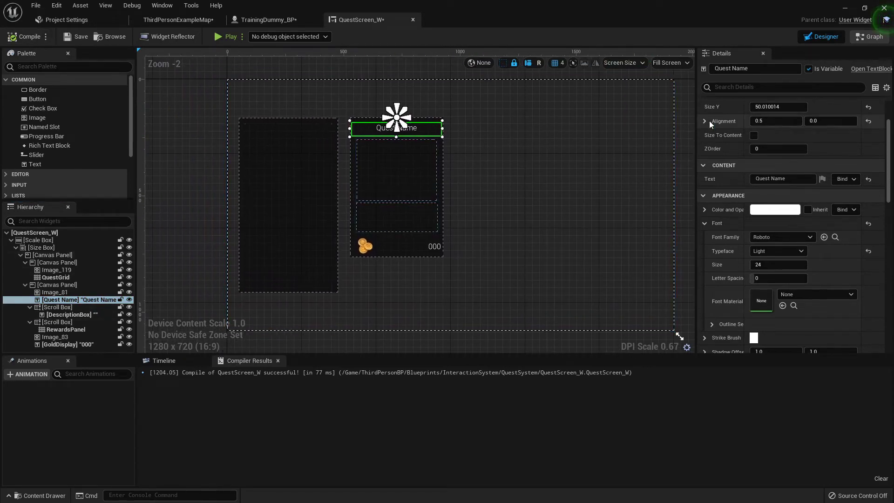
Add a custom event named CheckDetails in an empty area of the event graph, below the existing nodes.
left_click(869, 36)
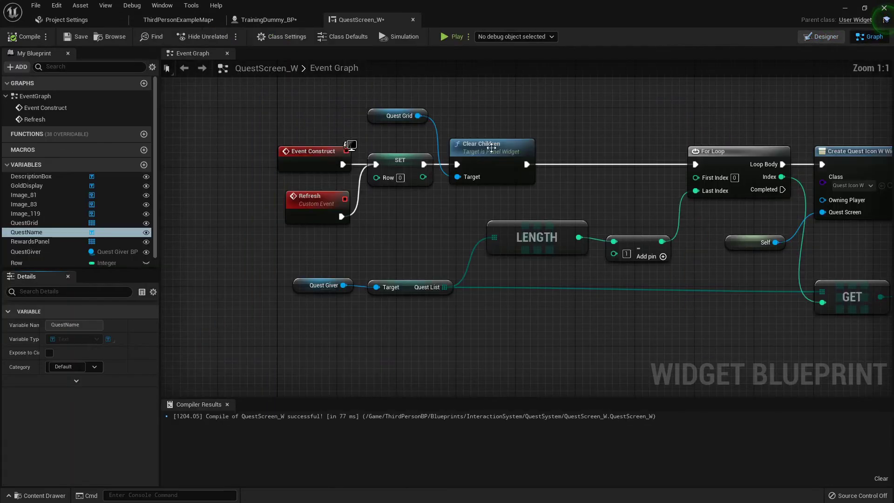
scroll(406, 207, "down", 6)
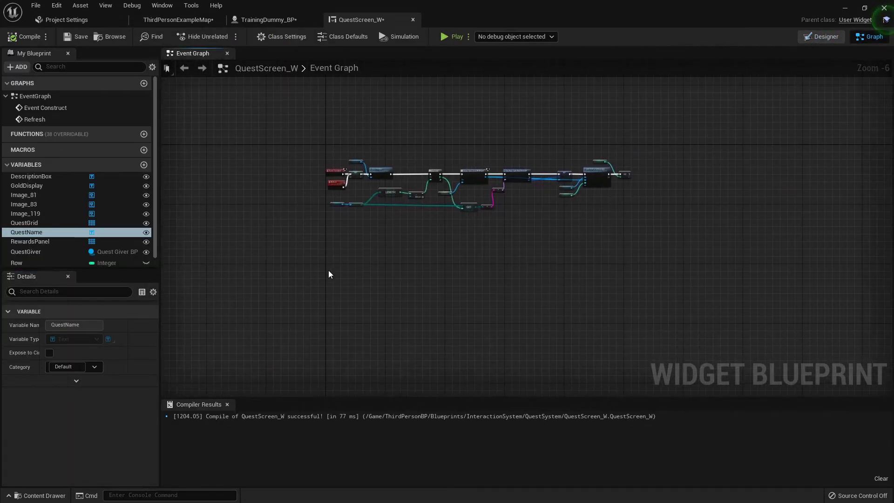
scroll(294, 286, "up", 3)
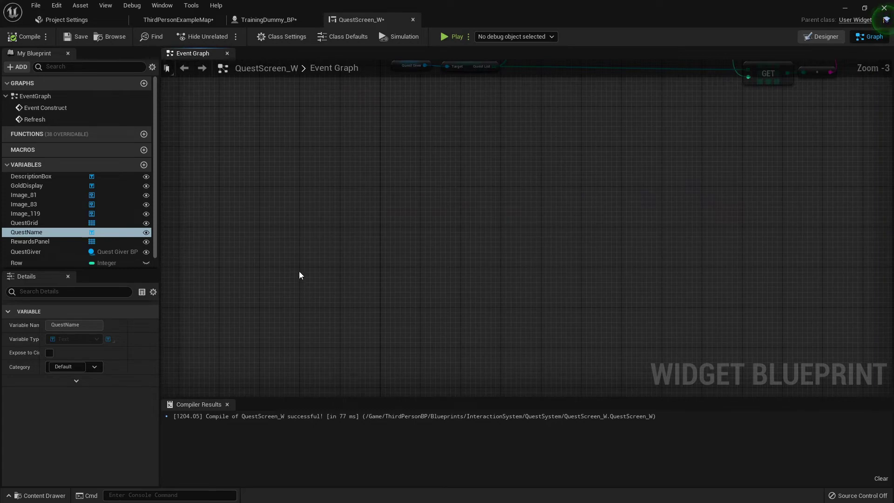
right_click(320, 236)
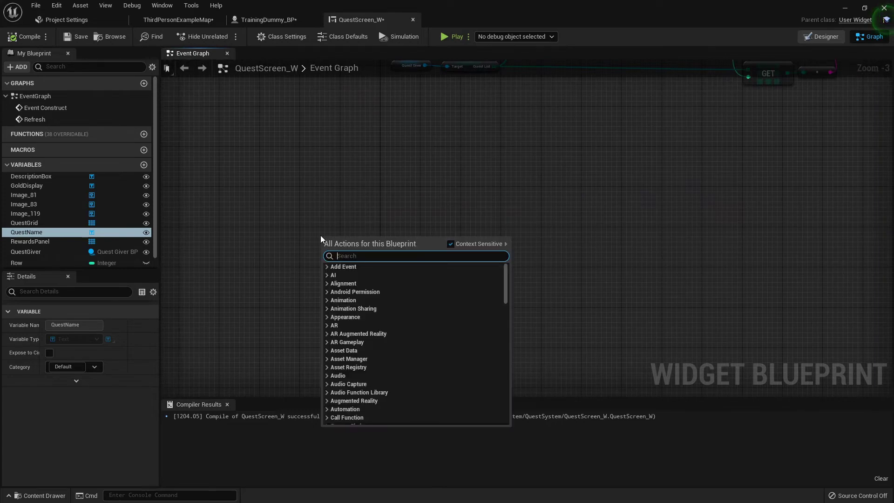
type("custom")
key("Return")
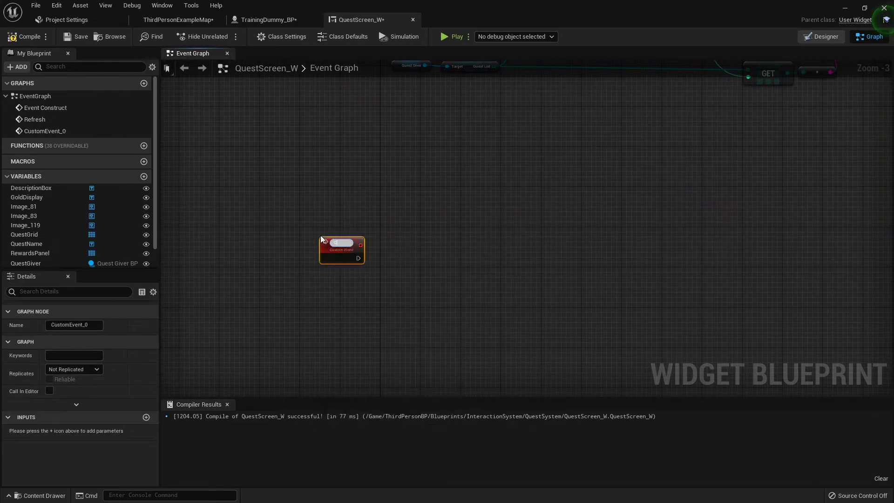
type("CheckDetails")
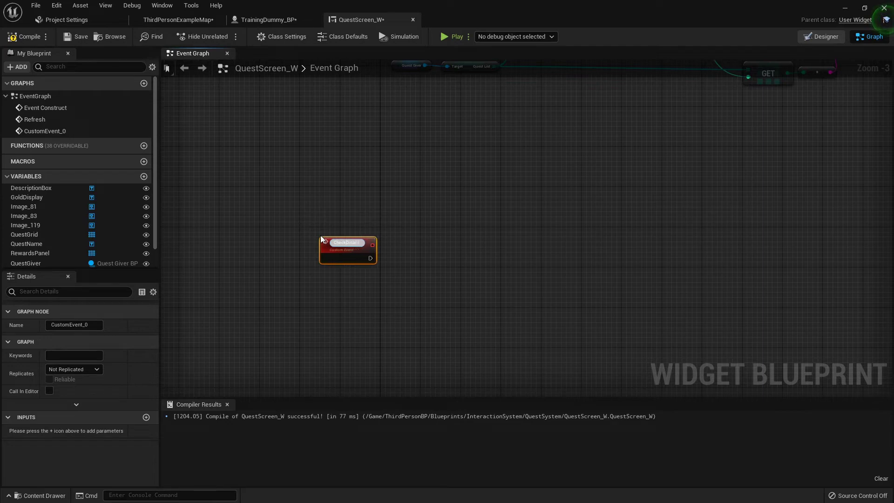
key("Return")
scroll(401, 255, "up", 3)
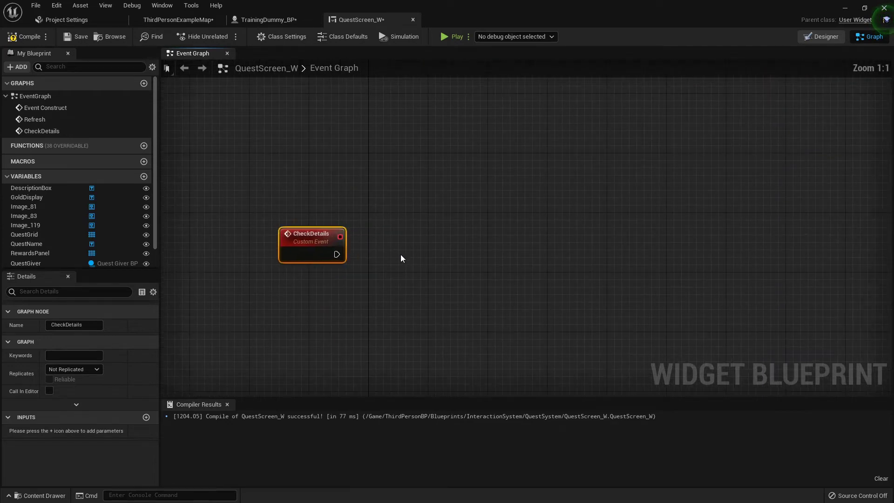
Create a variable named QuestDetails and set its type to the Quest Info S structure.
right_click_drag(402, 256, 323, 206)
scroll(345, 201, "down", 2)
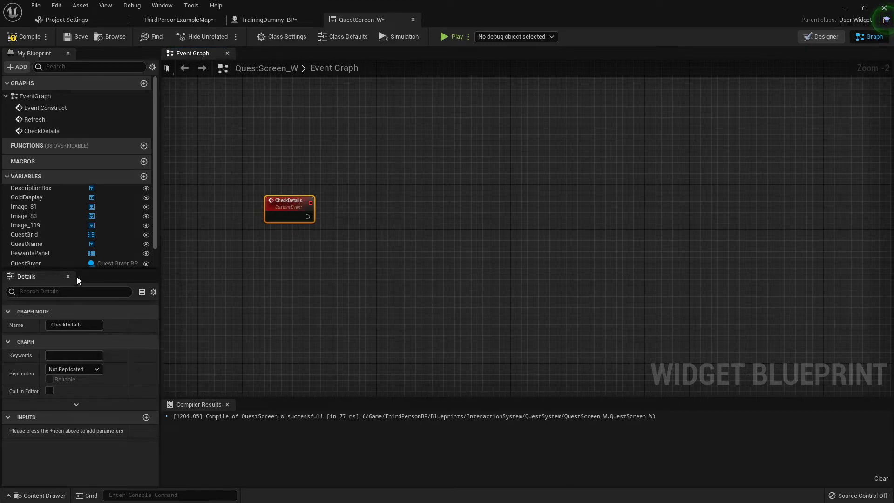
scroll(88, 252, "down", 1)
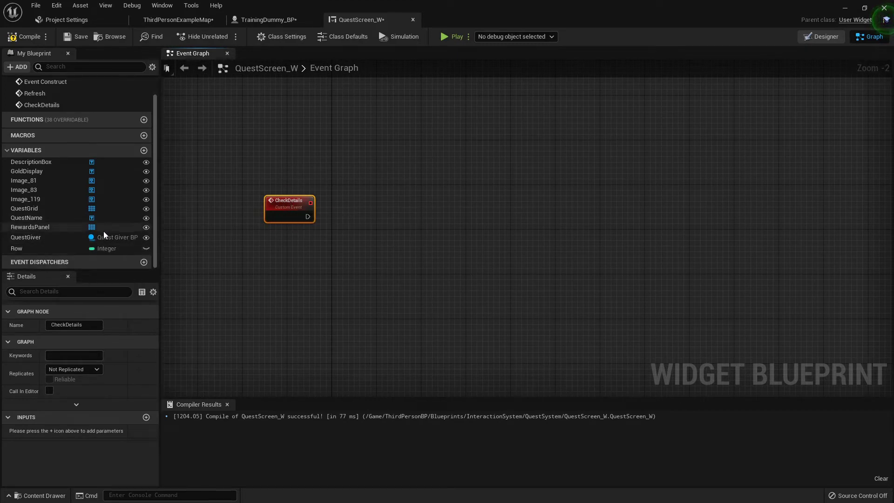
left_click(144, 150)
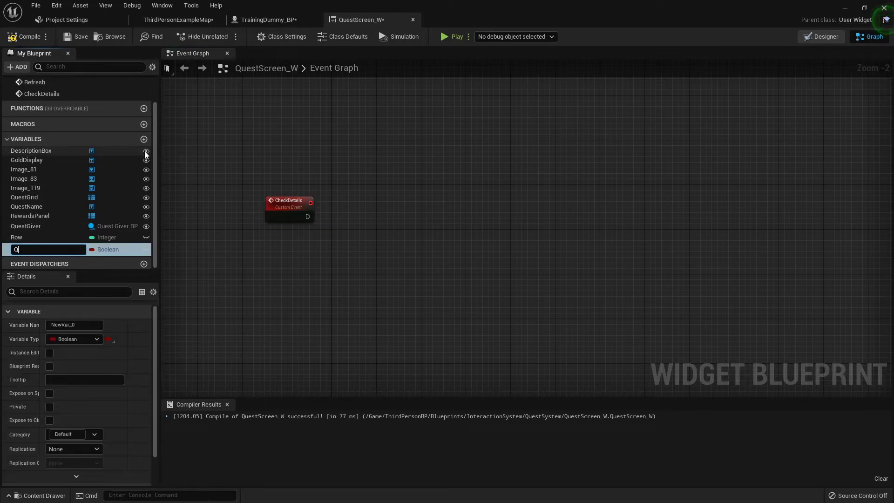
type("QuestDetails")
key("Return")
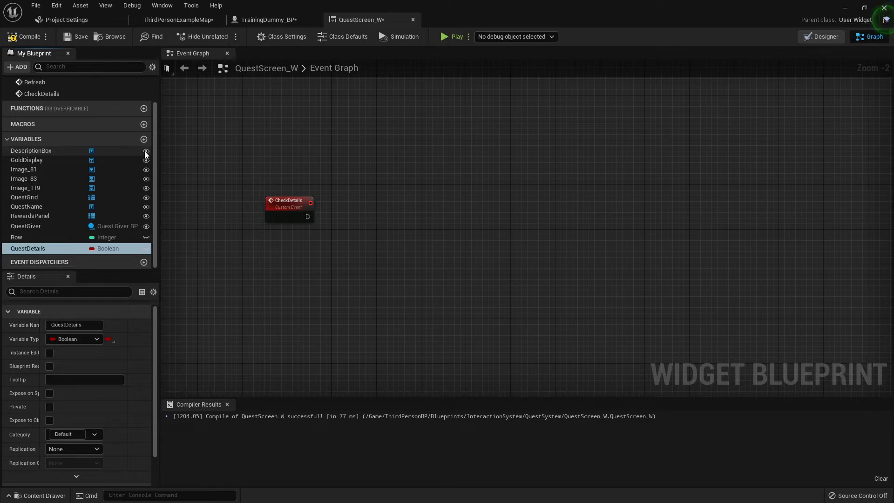
left_click(93, 249)
type("quest info")
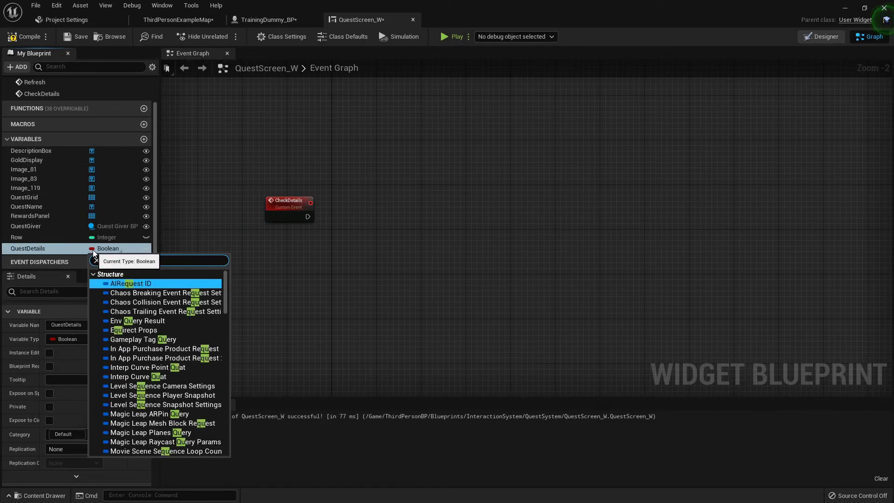
left_click(140, 284)
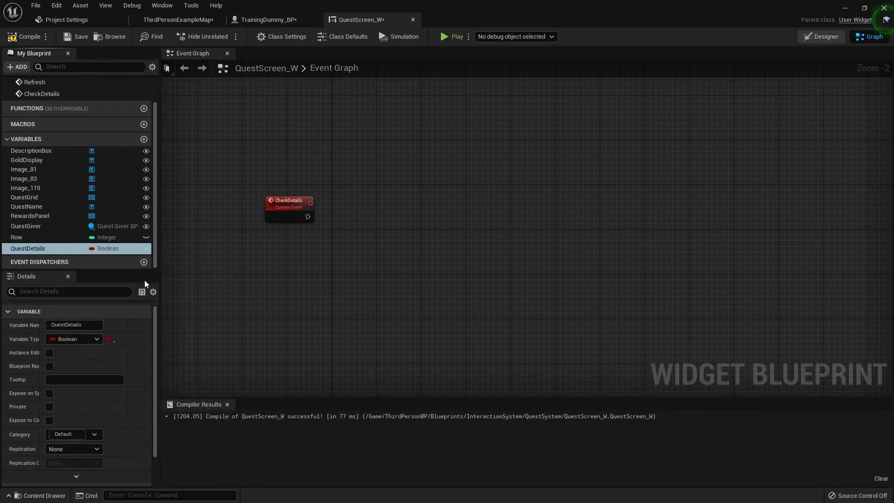
Add an input parameter to the CheckDetails event and name it Quest Details.
left_click(292, 207)
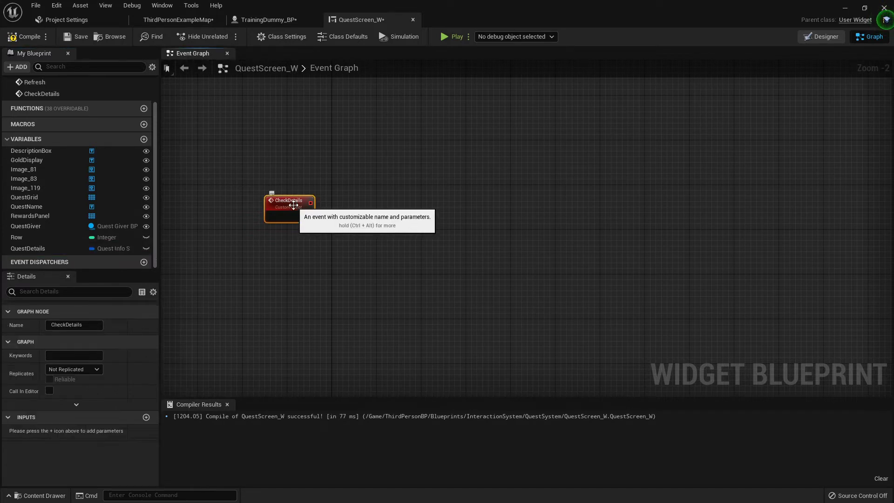
left_click(146, 417)
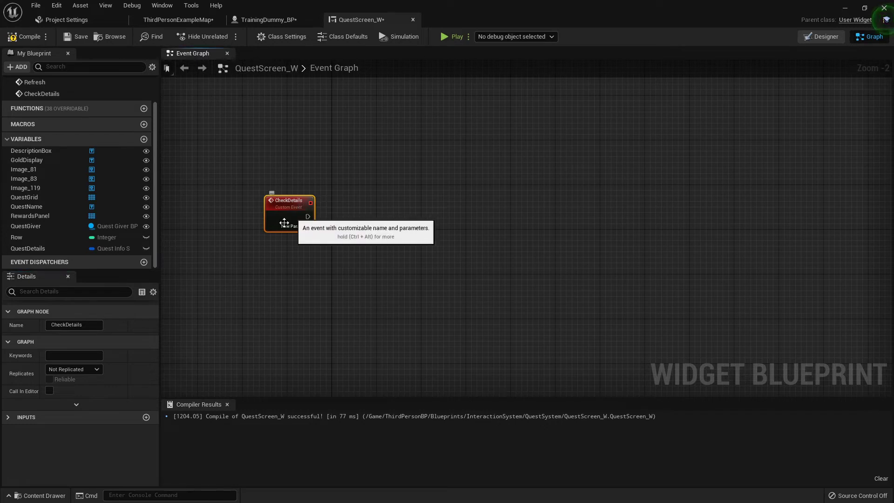
left_click(8, 417)
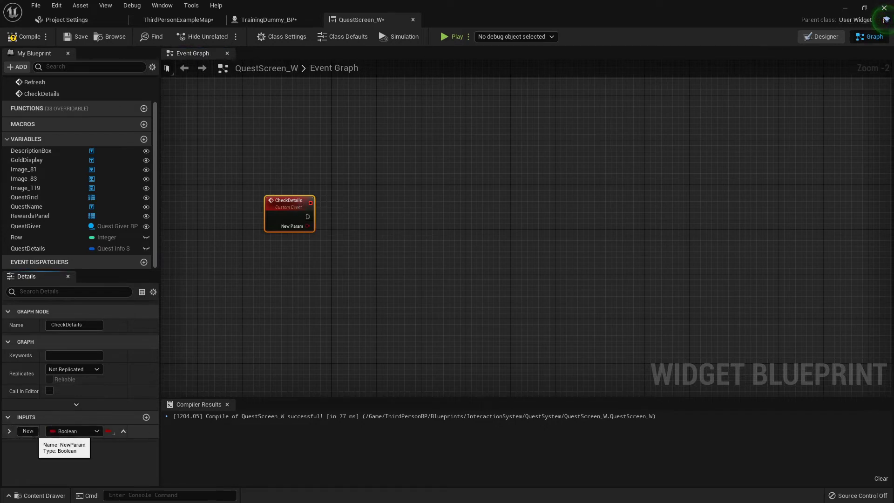
left_click(28, 431)
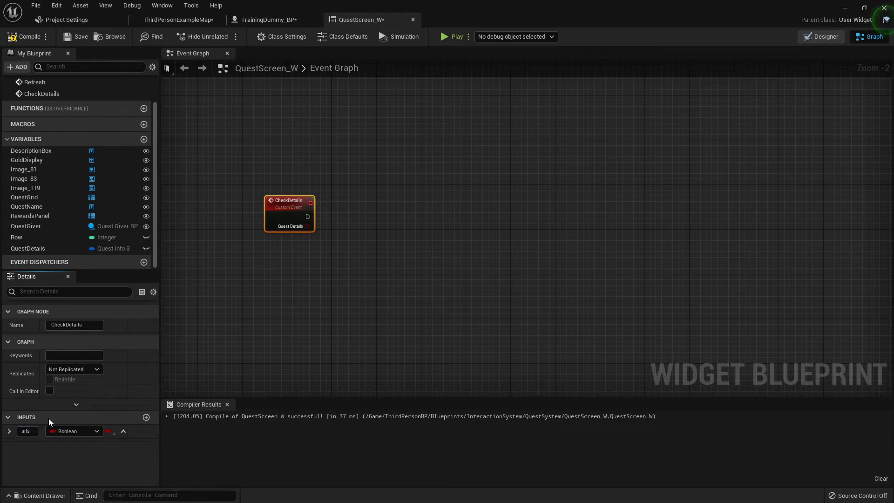
Set the CheckDetails event's Quest Details input type to the Quest Info S structure and compile the widget.
left_click(69, 432)
type("que")
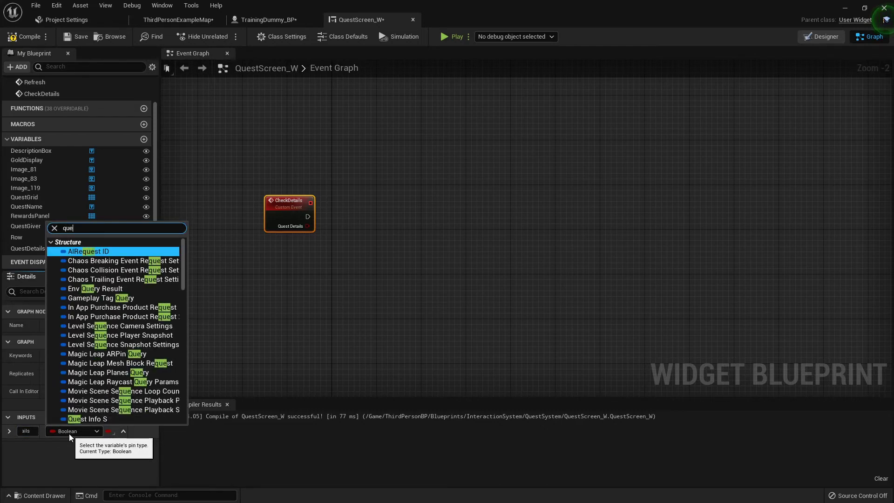
type("st in")
key("BackSpace")
key("BackSpace")
key("BackSpace")
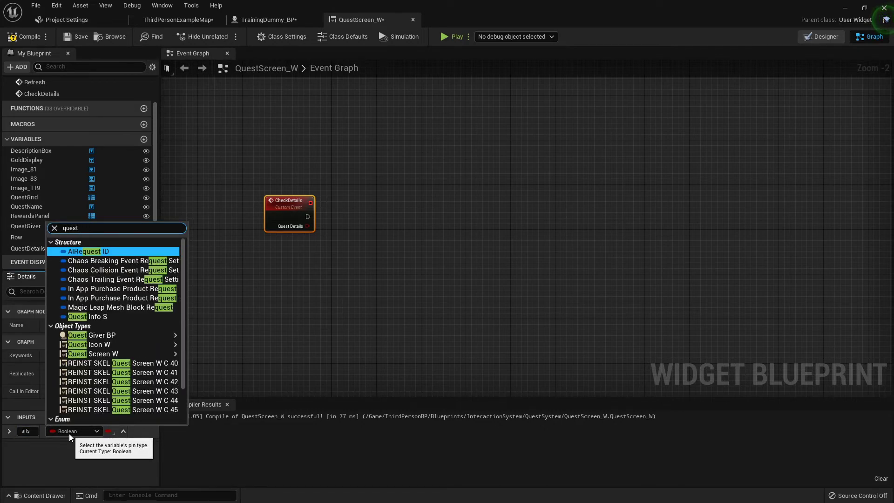
type("inf")
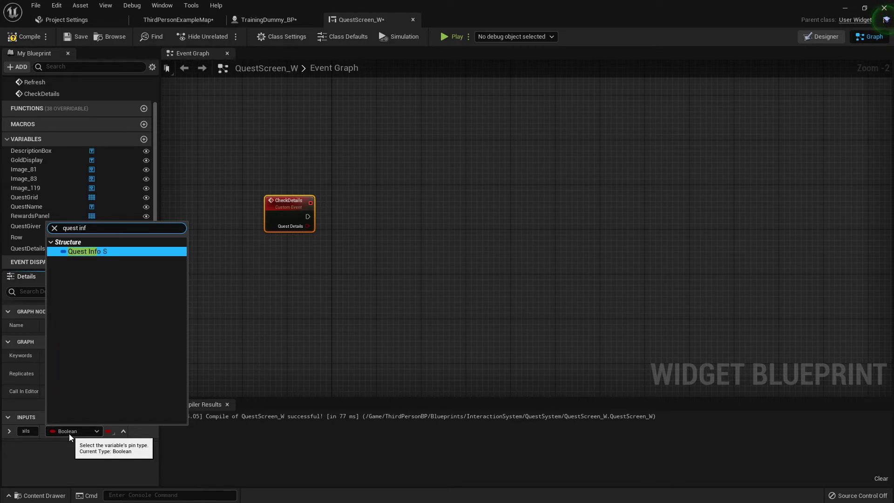
left_click(100, 250)
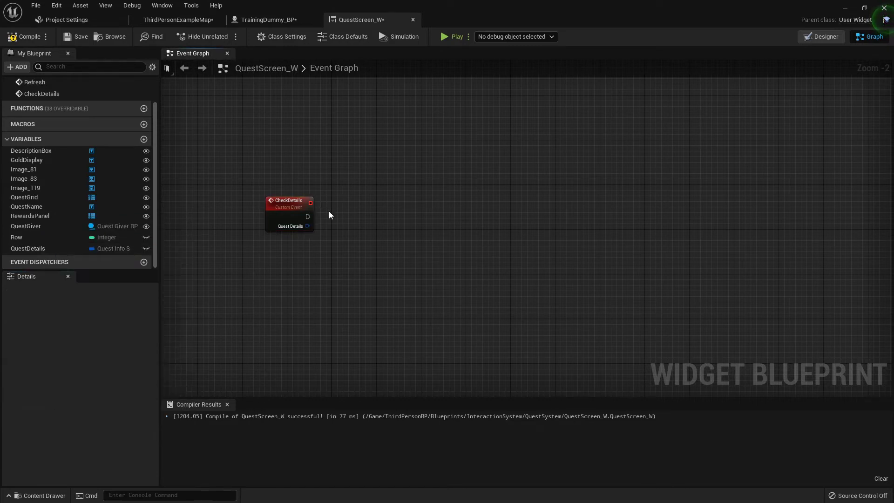
scroll(329, 212, "up", 2)
right_click_drag(317, 198, 261, 189)
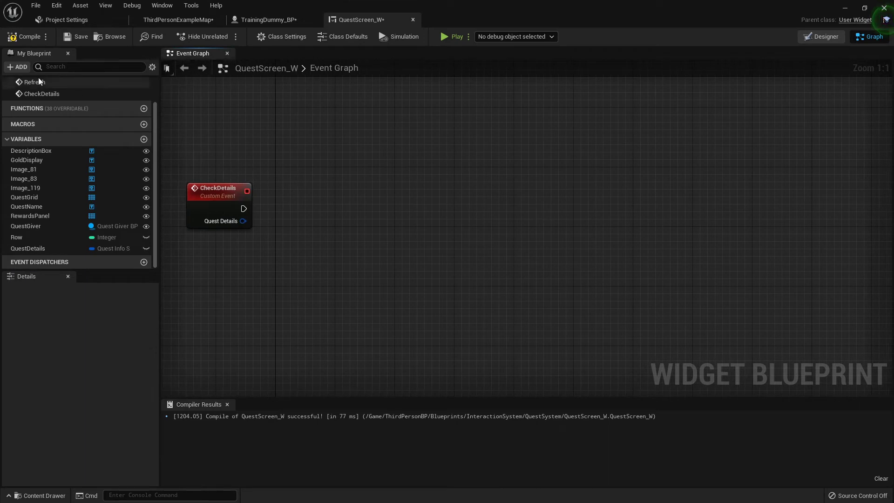
left_click(26, 37)
Add a Set node for the QuestDetails variable and connect the CheckDetails event's execution and Quest Details output to it.
left_click_drag(33, 249, 295, 200)
left_click(316, 227)
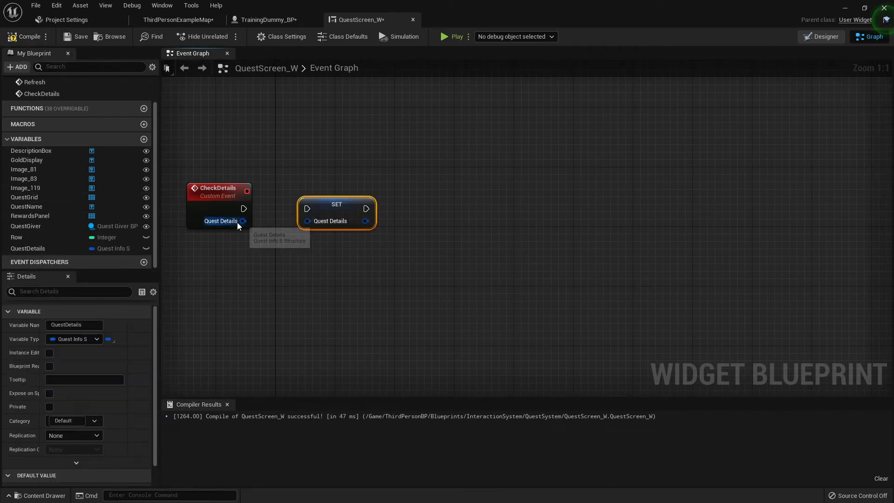
left_click_drag(242, 221, 306, 221)
left_click_drag(243, 208, 307, 208)
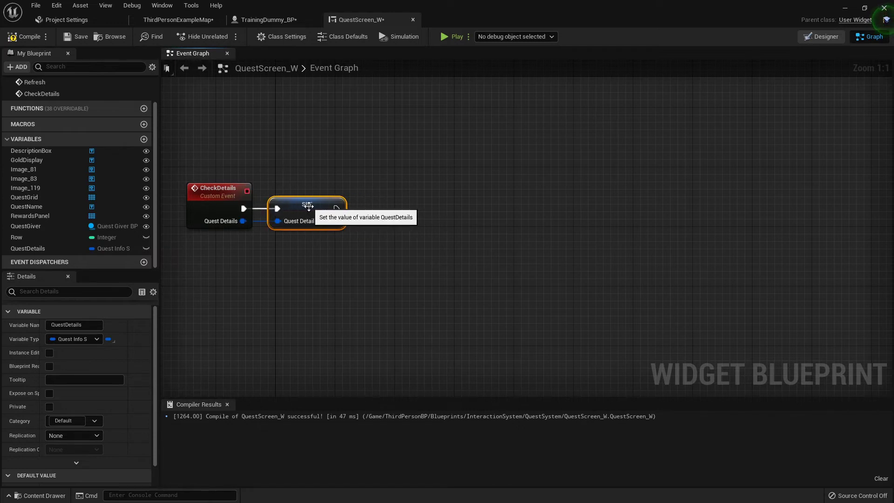
scroll(274, 293, "down", 1)
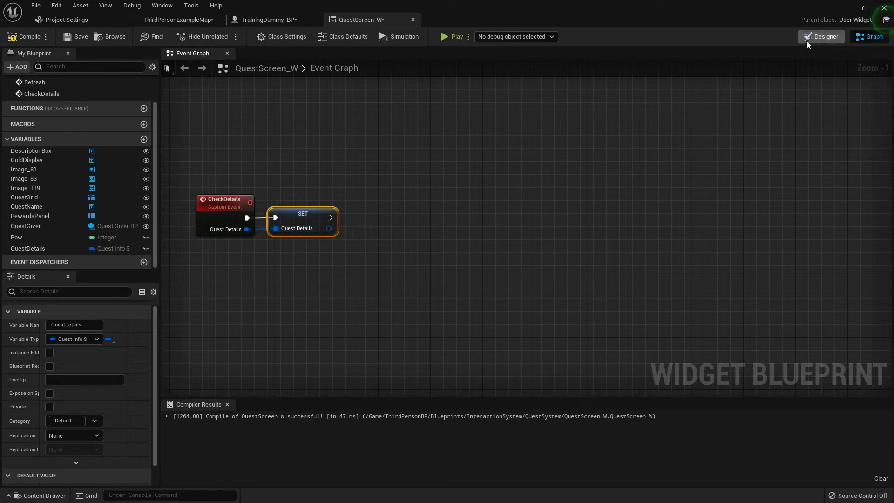
Add a Break QuestInfo_S node fed by the Quest Details output of the Set node.
left_click(821, 37)
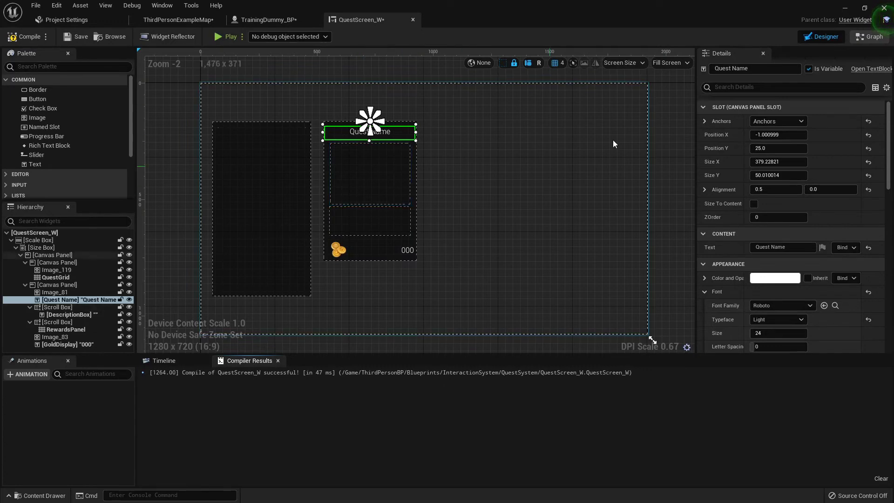
left_click(859, 37)
scroll(350, 228, "up", 1)
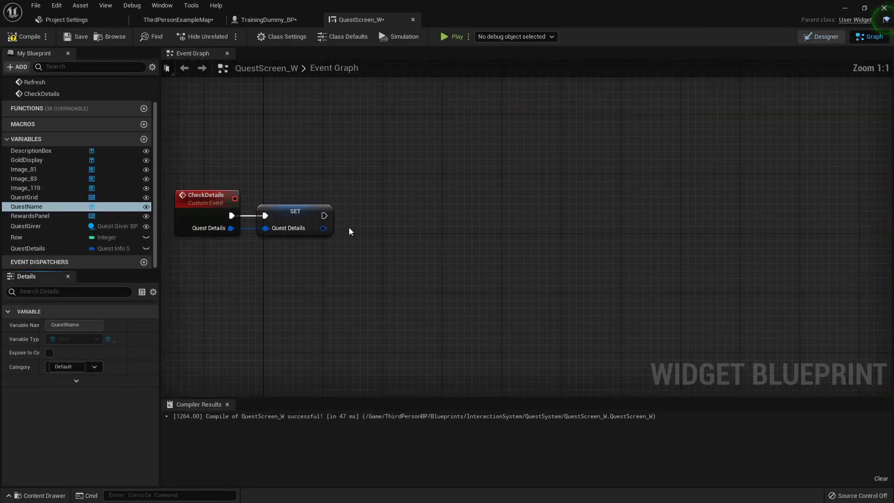
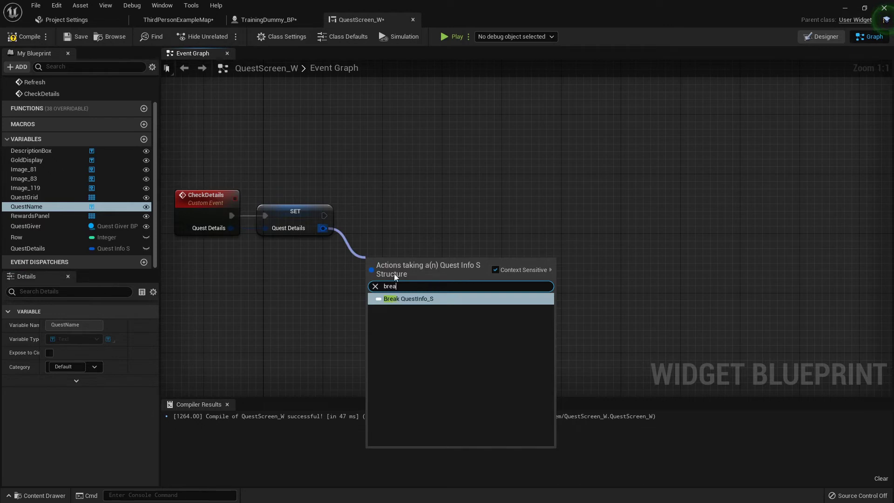
right_click_drag(420, 300, 268, 218)
Add a SetText (Text) node targeting the QuestName widget, run it after the Set node and feed it the structure's Quest Name.
left_click_drag(26, 161, 43, 194)
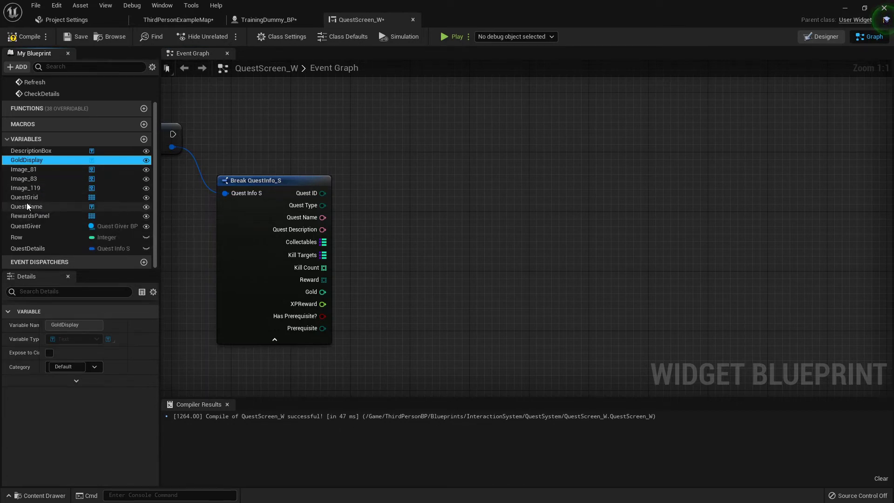
left_click(47, 207)
left_click_drag(46, 206, 254, 135)
left_click(276, 141)
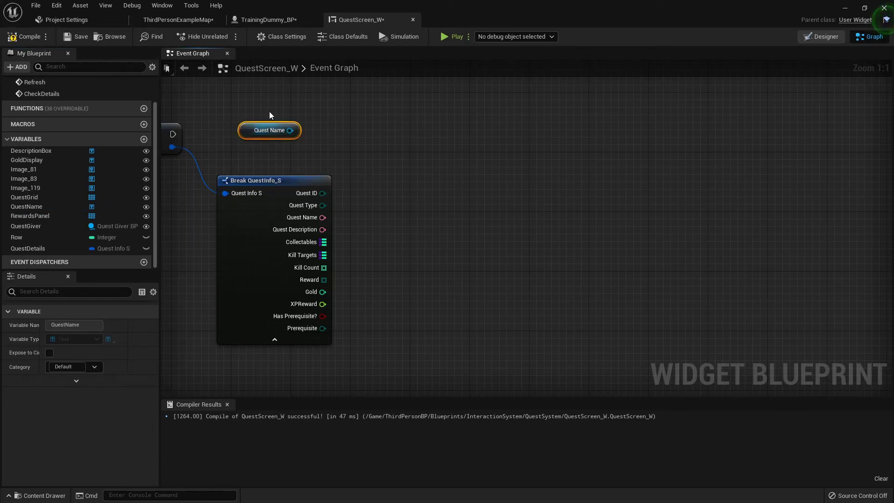
right_click_drag(249, 129, 299, 161)
left_click_drag(299, 162, 381, 133)
type("sett")
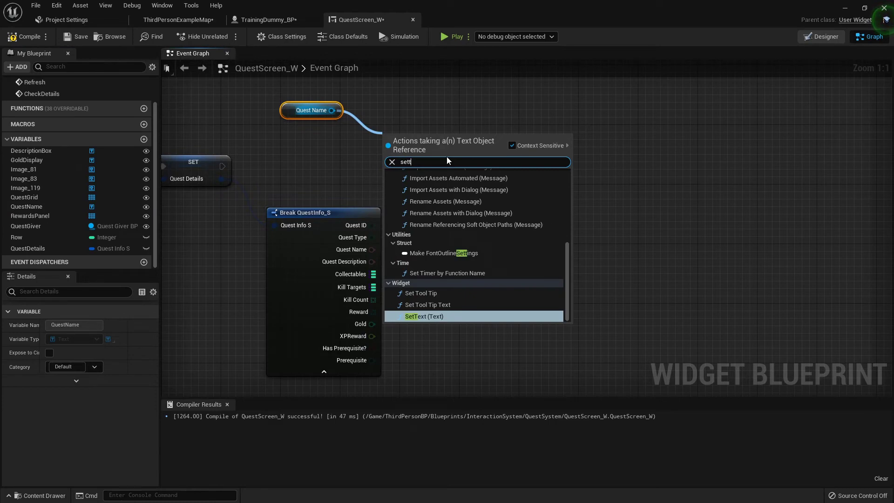
key("BackSpace")
type("text")
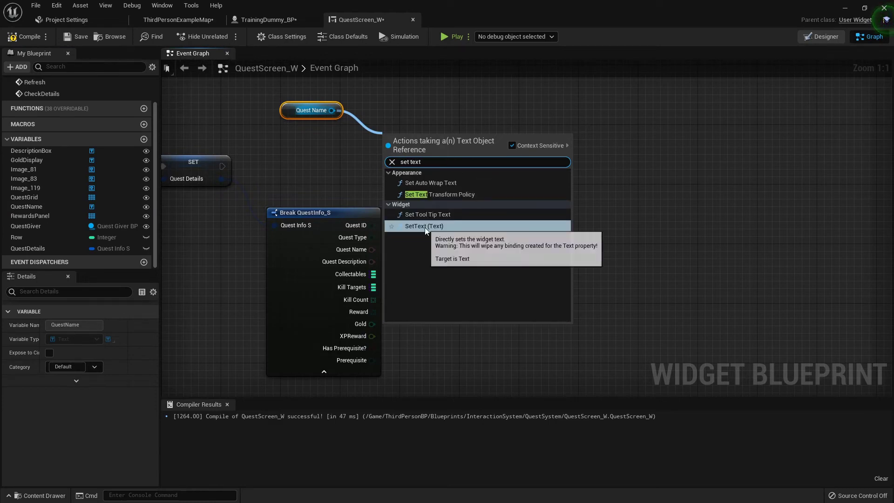
left_click(425, 227)
left_click_drag(222, 166, 445, 155)
left_click_drag(371, 249, 431, 191)
Add a second SetText (Text) node targeting DescriptionBox, run it after the first and feed it the structure's Quest Description.
right_click_drag(390, 157, 285, 156)
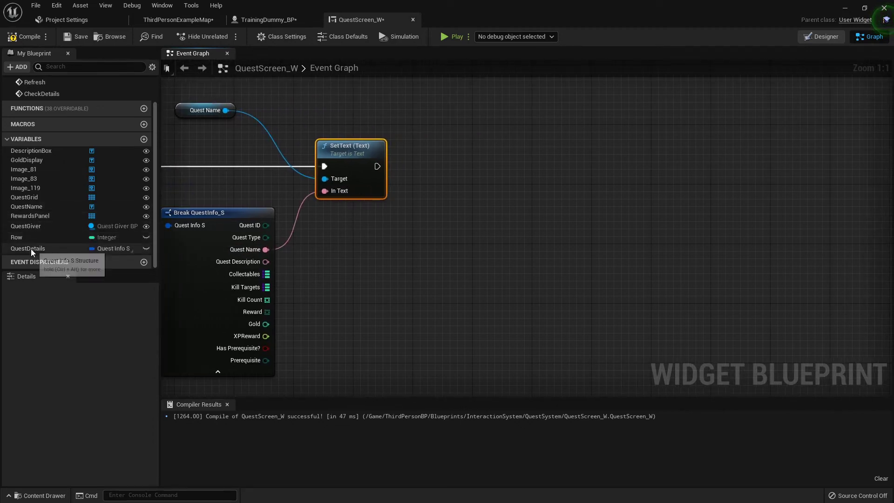
left_click_drag(38, 154, 423, 132)
left_click(370, 122)
type("settext")
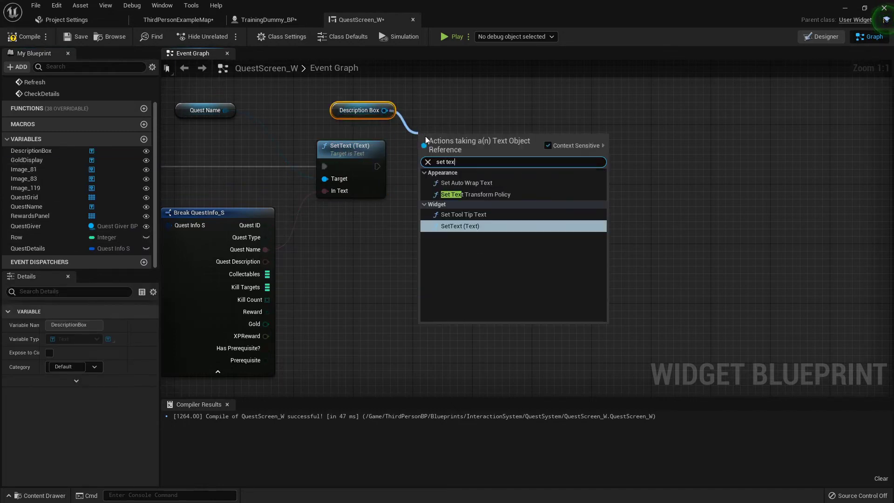
left_click(462, 221)
left_click_drag(264, 262, 429, 185)
left_click_drag(378, 166, 446, 147)
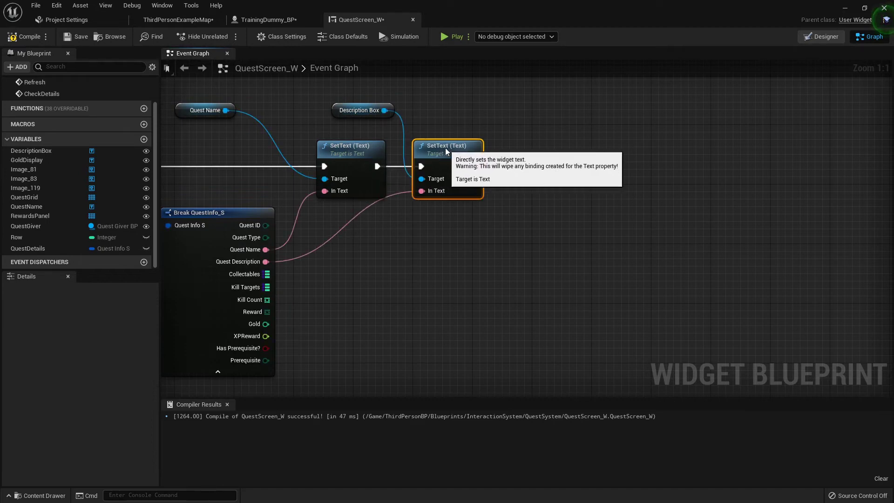
left_click(373, 244)
Add a reference to the GoldDisplay widget and a SetText (Text) node that targets it.
right_click_drag(294, 273, 328, 243)
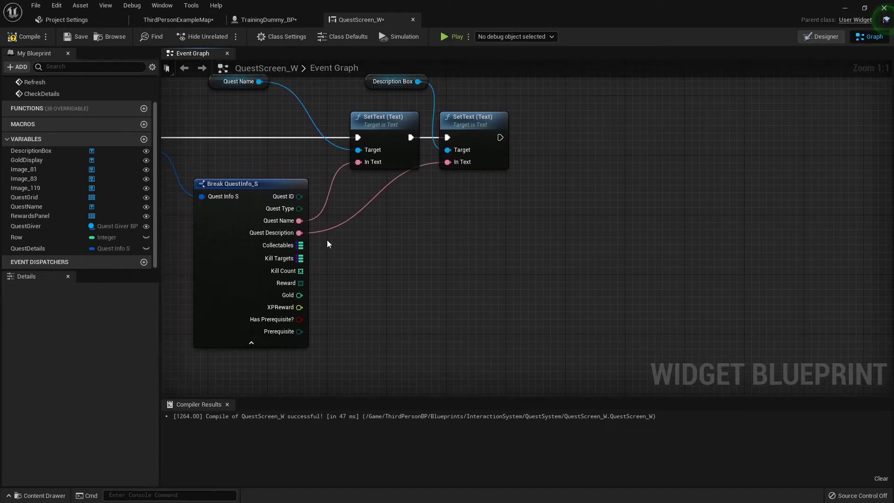
right_click_drag(341, 291, 288, 278)
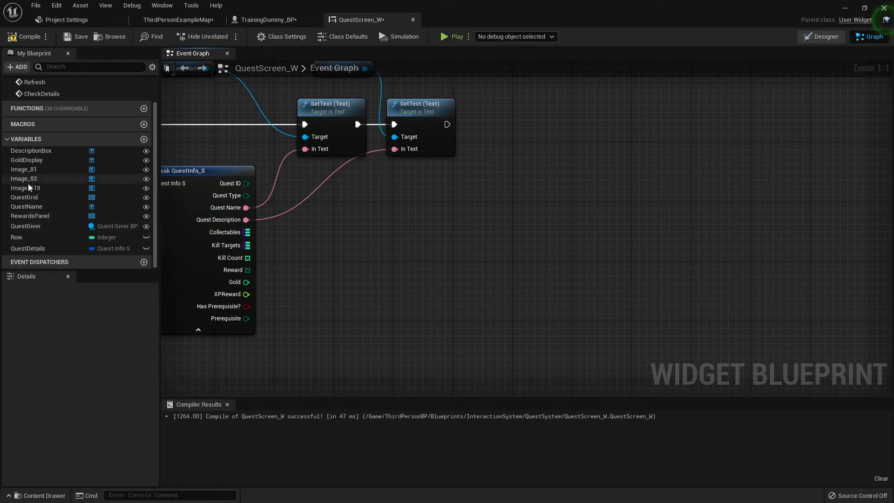
left_click_drag(28, 160, 392, 78)
left_click(422, 99)
right_click_drag(452, 91, 452, 150)
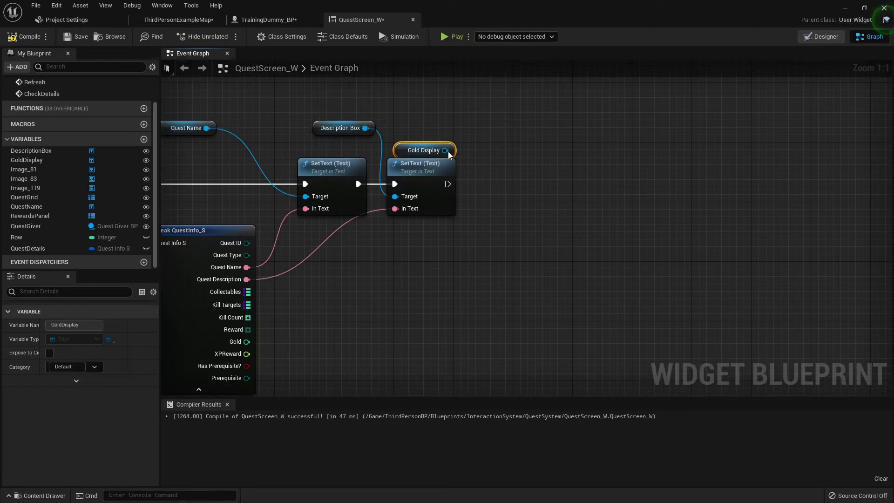
left_click_drag(452, 151, 482, 155)
type("settext")
key("Return")
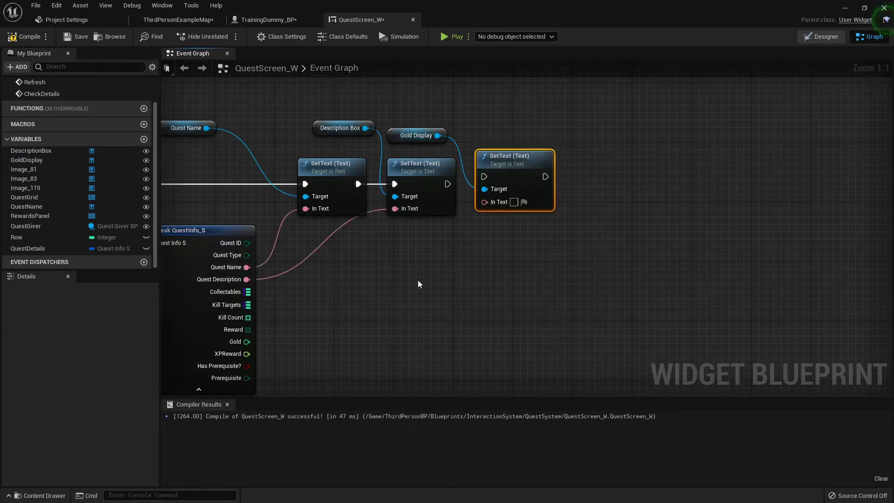
Feed the structure's Gold value, converted to text, into the GoldDisplay SetText node and run that node after the description's SetText.
right_click_drag(284, 337, 285, 299)
left_click_drag(248, 304, 494, 167)
left_click_drag(369, 156, 388, 233)
left_click_drag(449, 145, 485, 138)
scroll(486, 139, "down", 2)
left_click(498, 153)
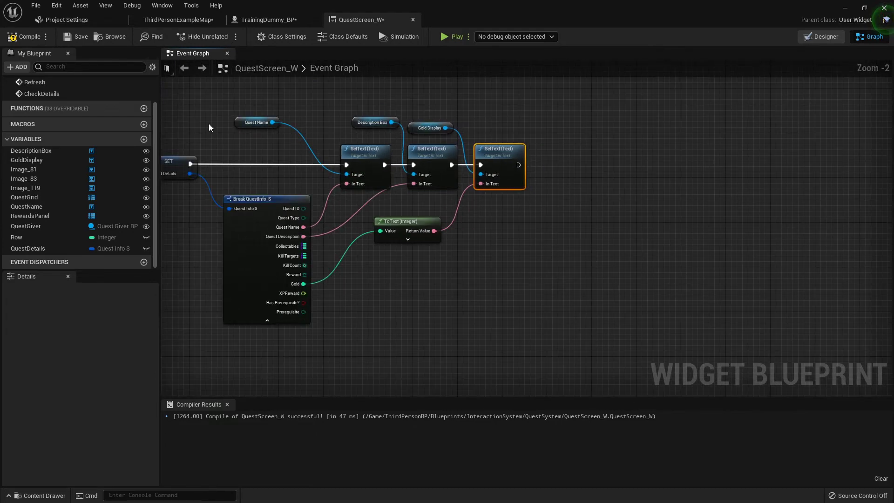
right_click_drag(385, 221, 328, 214)
scroll(328, 214, "up", 2)
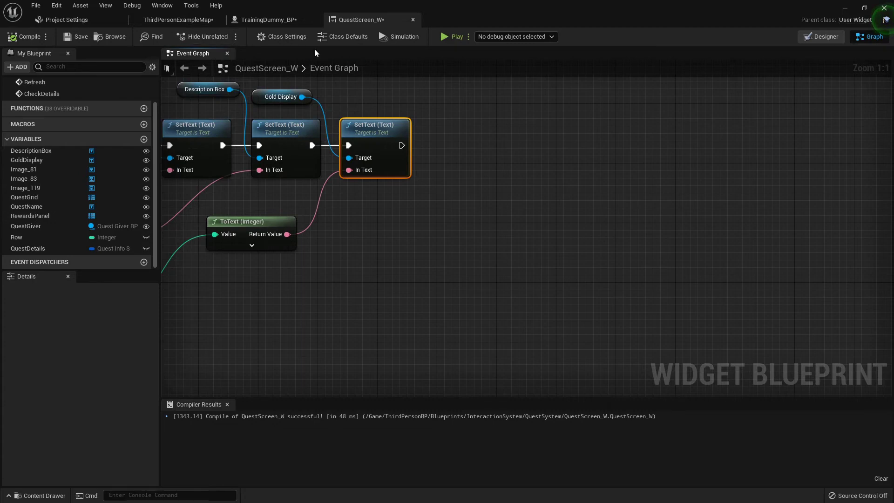
Open the QuestIcon_W widget from the QuestSystem folder and show its event graph.
left_click(167, 21)
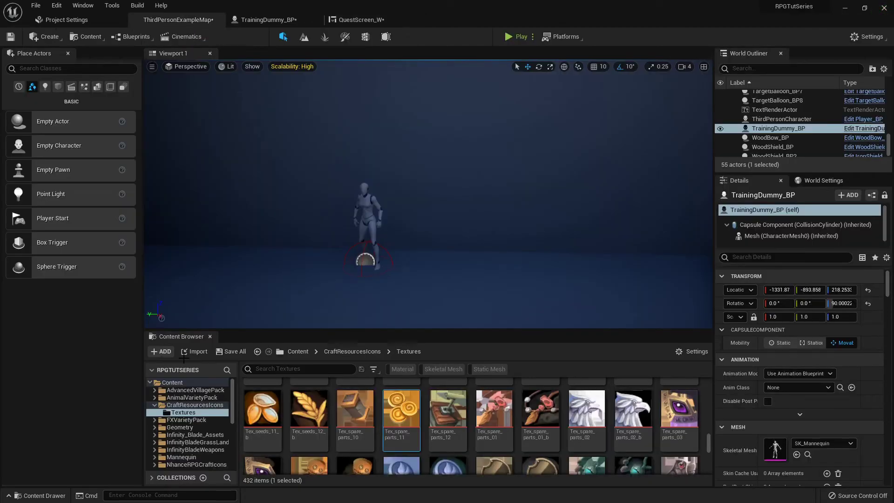
scroll(203, 428, "down", 2)
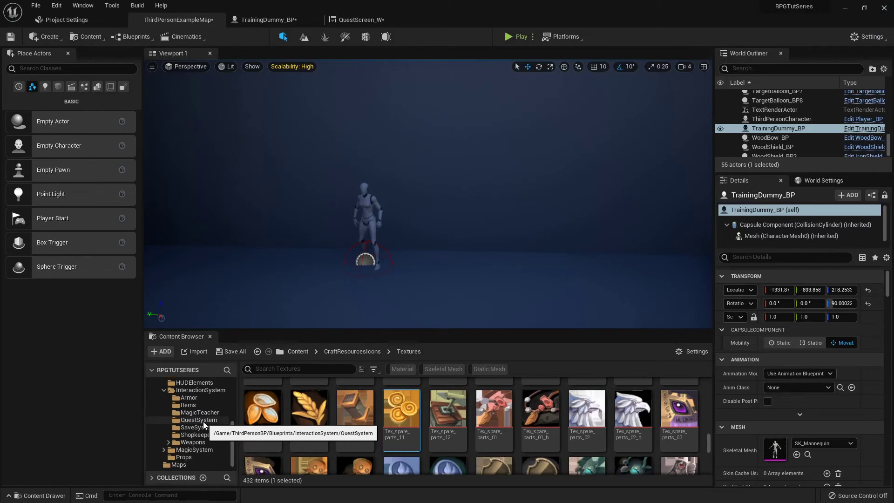
left_click(204, 422)
double_click(346, 398)
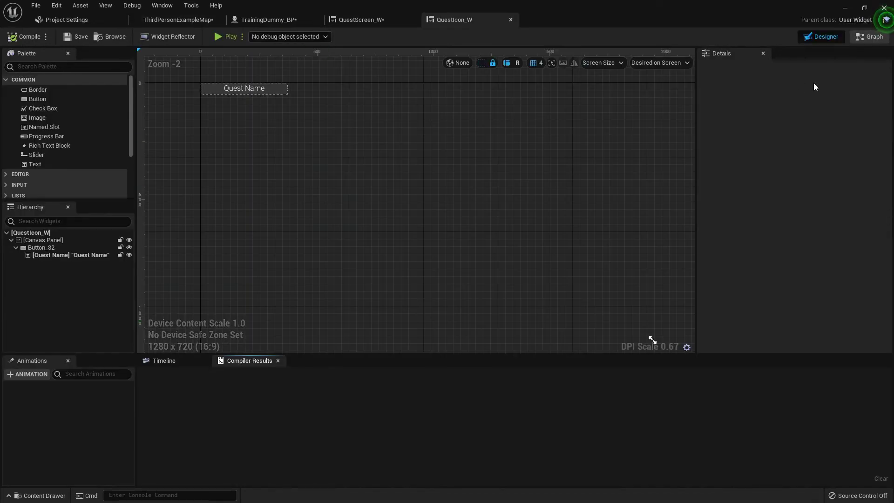
left_click(870, 37)
Add an On Hovered event for Button_82 in an empty area of the QuestIcon_W event graph.
scroll(313, 203, "down", 5)
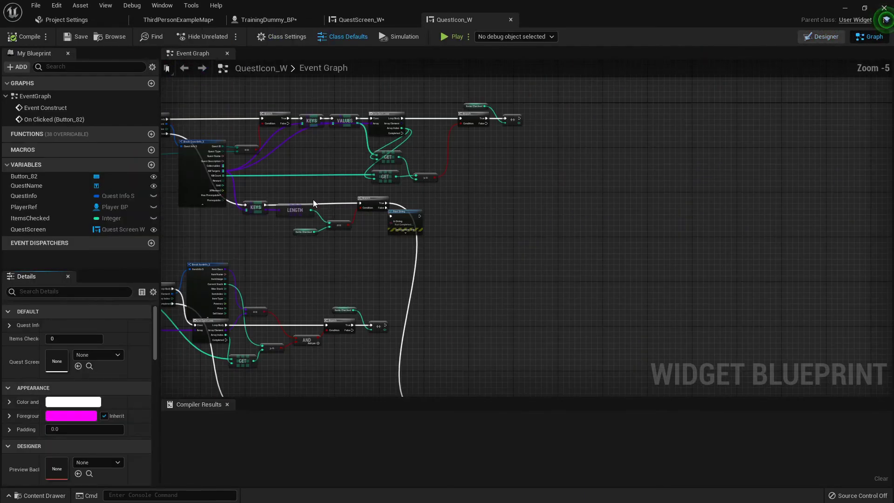
right_click_drag(313, 203, 376, 196)
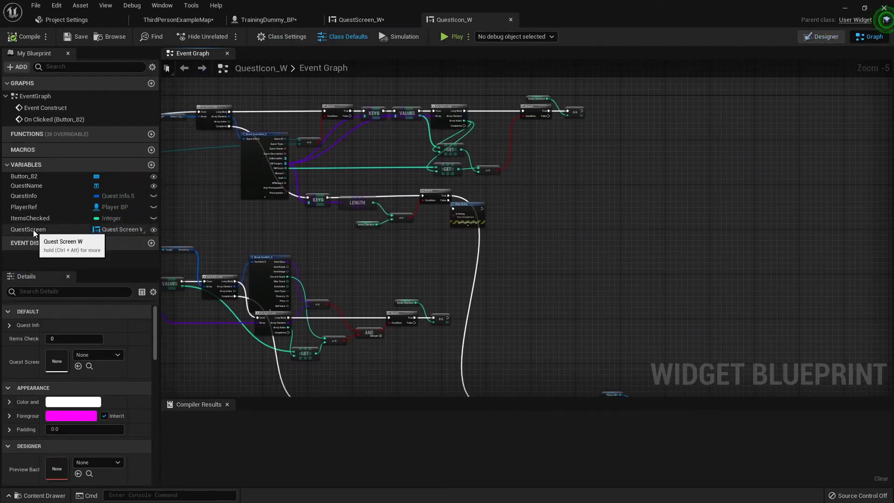
scroll(380, 237, "down", 3)
scroll(380, 236, "down", 3)
right_click_drag(393, 214, 216, 219)
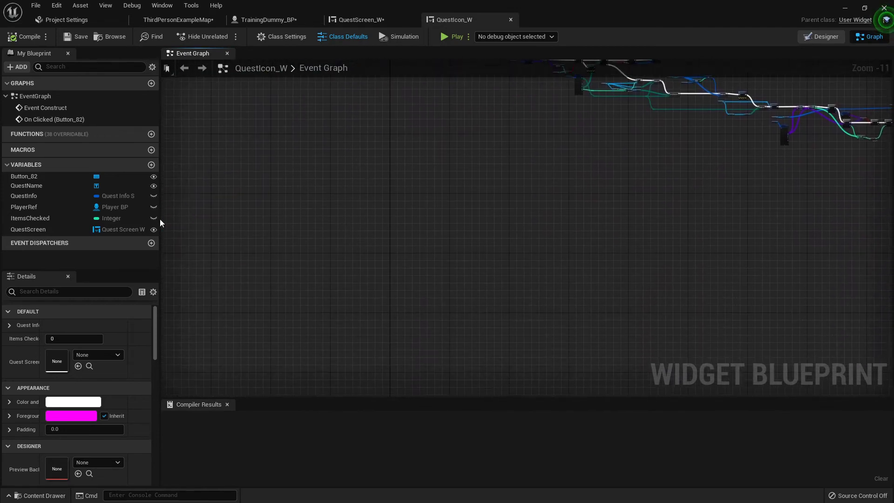
left_click(27, 179)
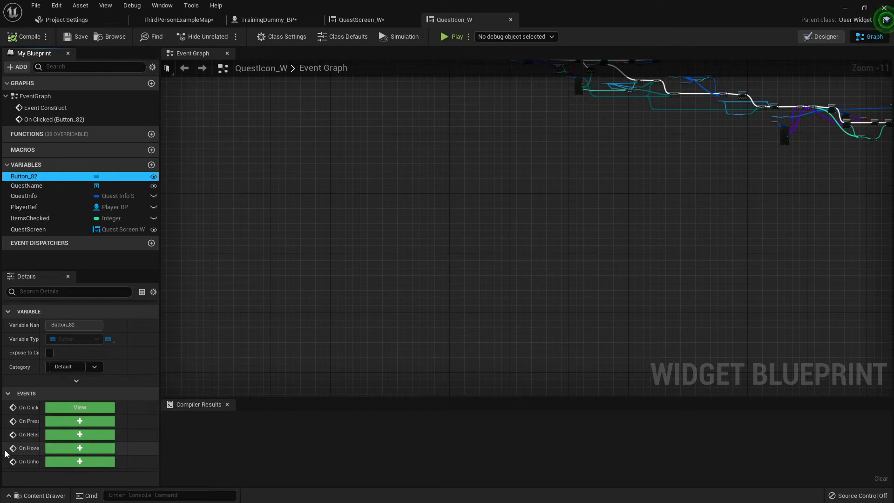
left_click(59, 450)
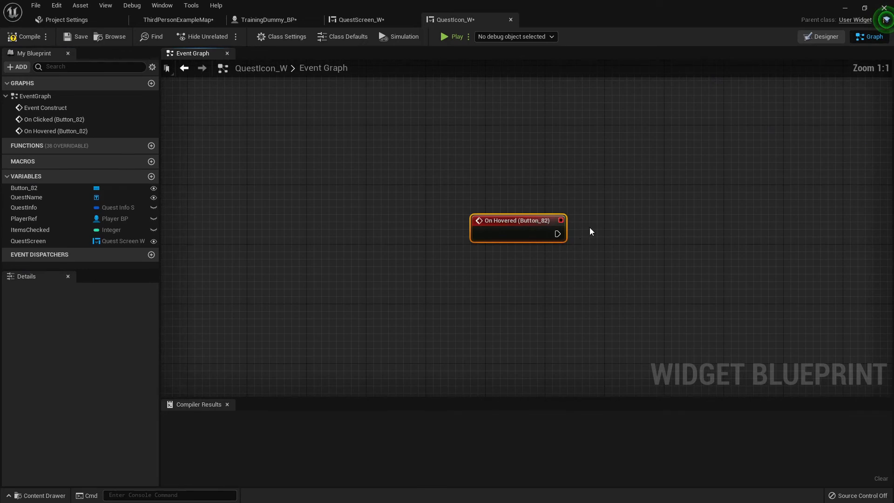
left_click_drag(540, 227, 367, 195)
Add a QuestScreen reference below the On Hovered event and a Check Details call that targets it.
left_click_drag(29, 241, 289, 244)
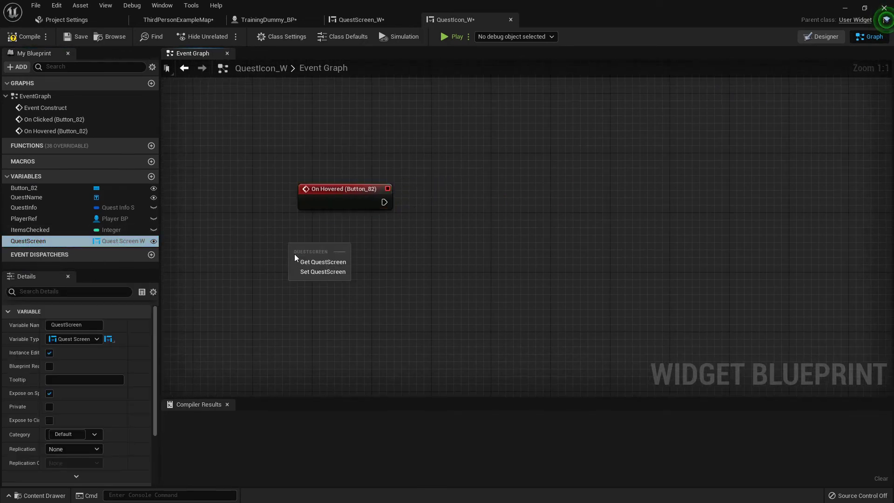
left_click(333, 264)
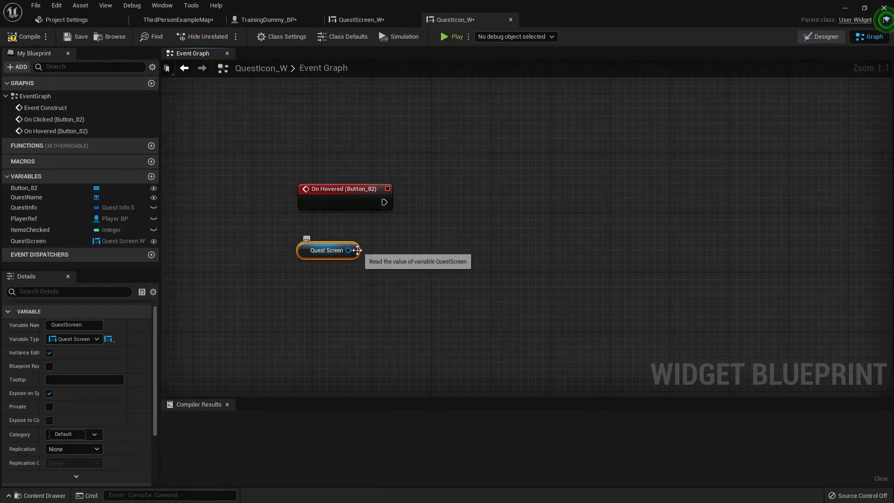
left_click_drag(350, 254, 423, 223)
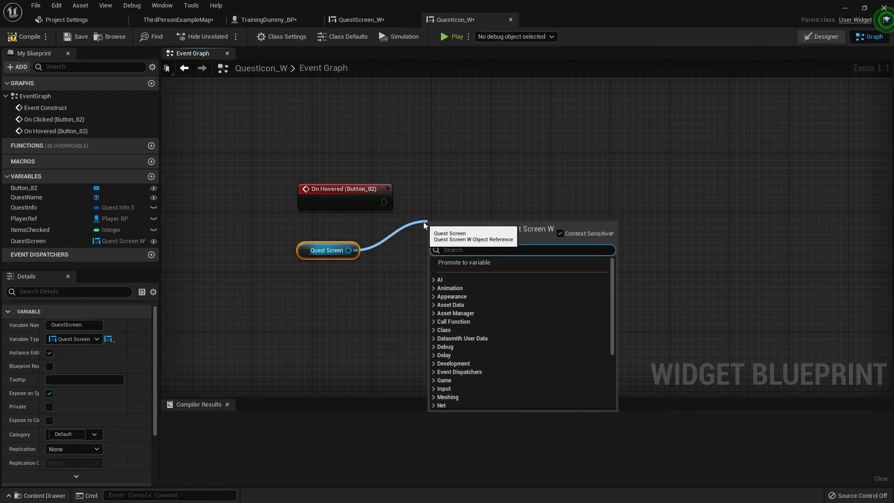
type("check")
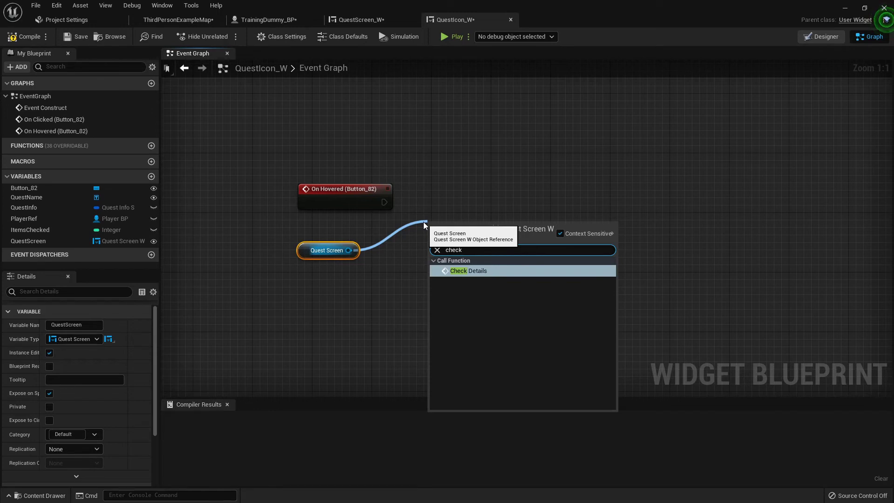
left_click(475, 269)
Run Check Details from the On Hovered event, feed QuestInfo into its Quest Details input, and compile QuestIcon_W.
left_click_drag(383, 201, 468, 194)
left_click_drag(25, 208, 387, 249)
left_click(326, 250, "ctrl")
left_click(30, 36)
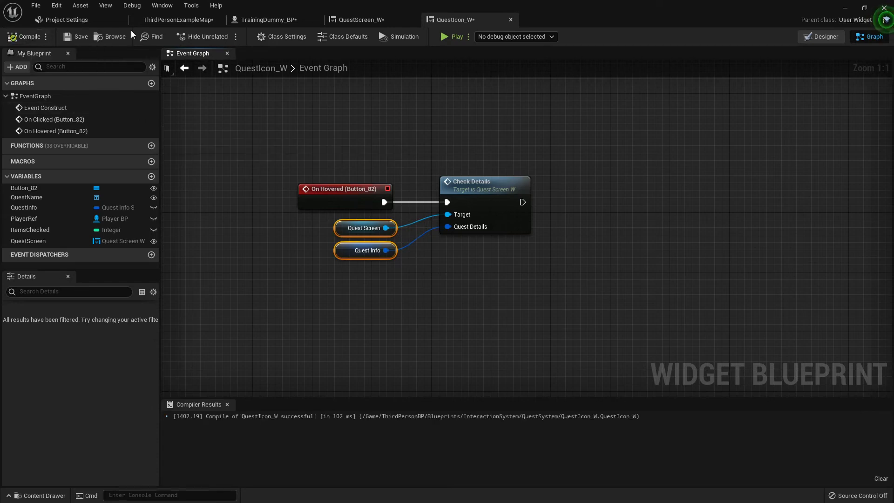
Play-test ThirdPersonExampleMap full screen, interact with the quest giver, and hover the Alchemical Romance and Target Practice quests.
left_click(181, 22)
left_click(517, 37)
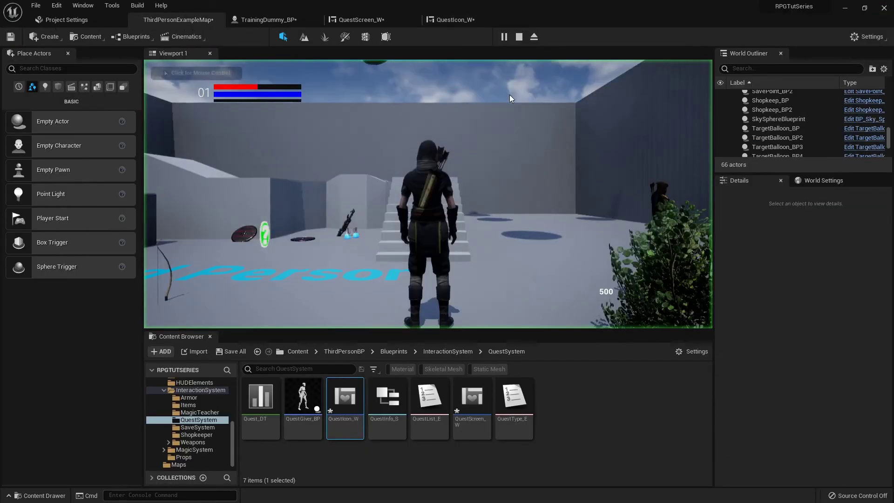
key("F11")
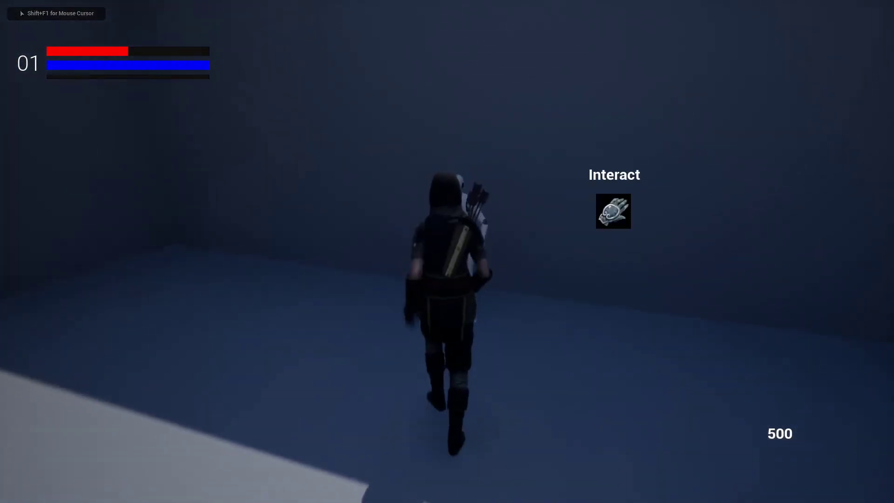
key("e")
left_click(173, 132)
left_click(155, 106)
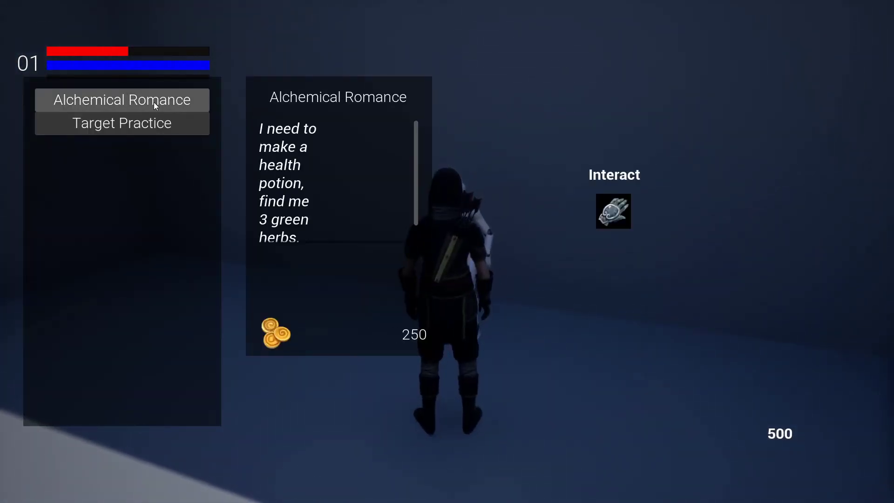
left_click(208, 124)
left_click(206, 103)
Check the scrolling of the Alchemical Romance description, view the Target Practice details, and end the play test.
scroll(336, 174, "down", 1)
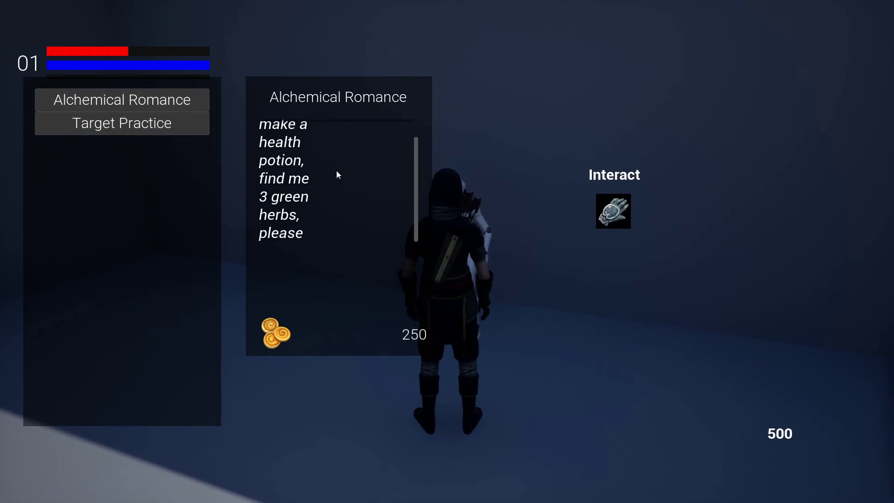
scroll(339, 183, "up", 1)
scroll(321, 156, "down", 1)
scroll(306, 167, "up", 1)
scroll(309, 161, "down", 1)
scroll(308, 160, "up", 1)
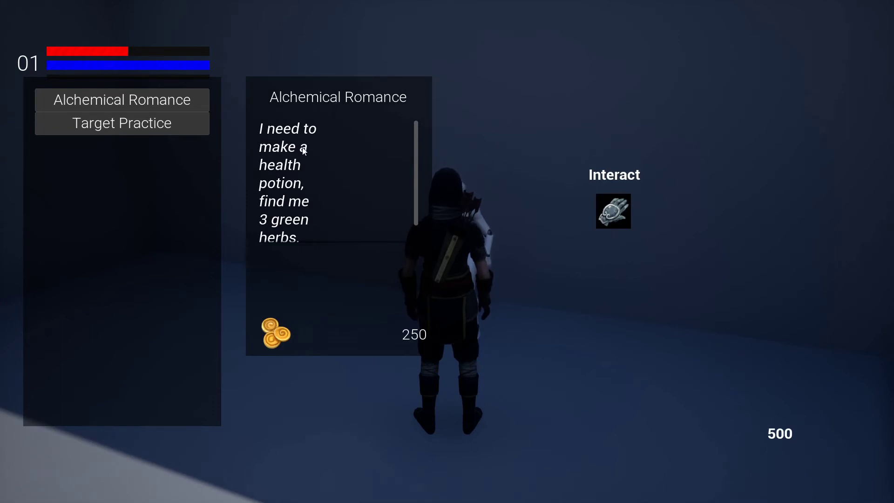
scroll(292, 169, "down", 1)
left_click(183, 131)
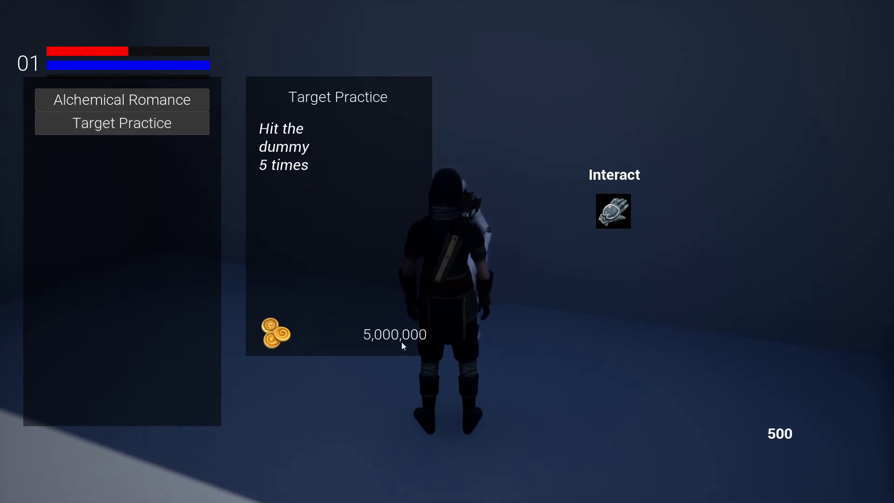
key("Escape")
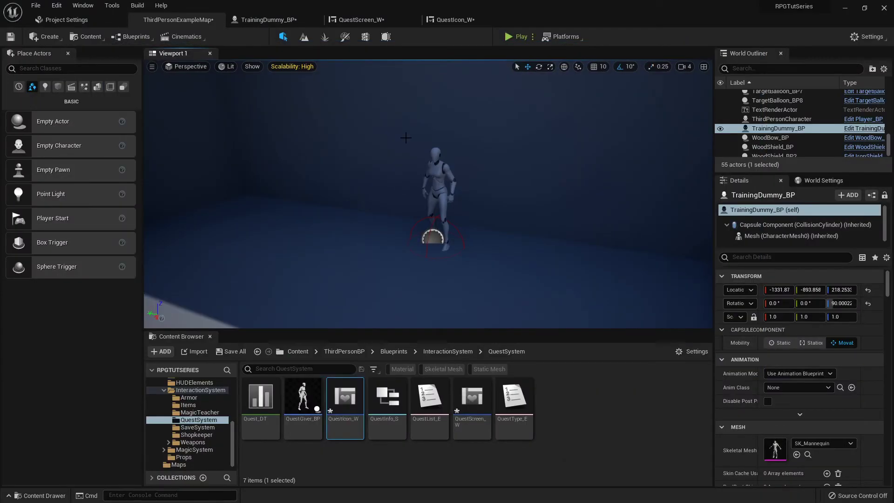
Set DescriptionBox's horizontal alignment in the QuestScreen_W designer to fill its scroll box, and compile the widget.
left_click(365, 20)
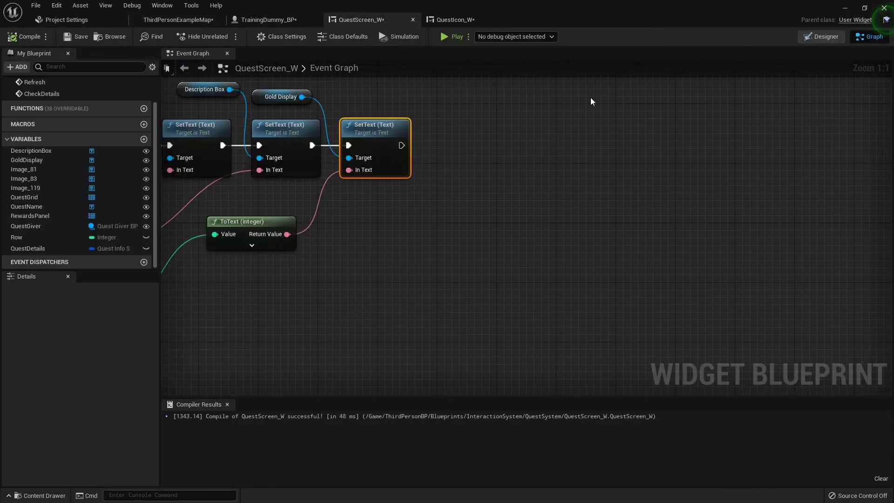
left_click(819, 37)
left_click(403, 177)
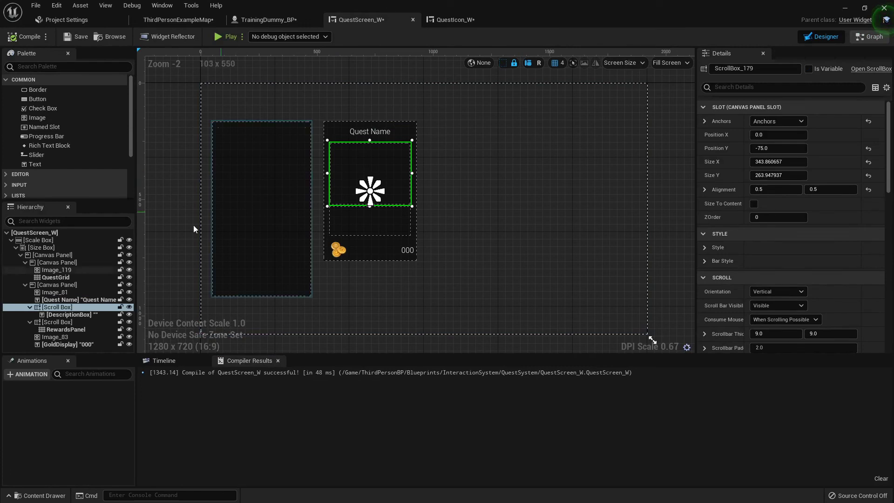
left_click(70, 314)
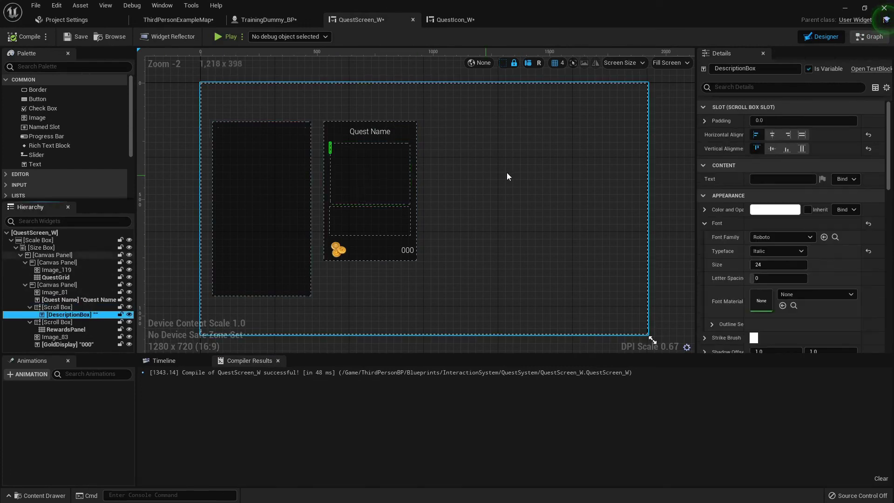
left_click(803, 136)
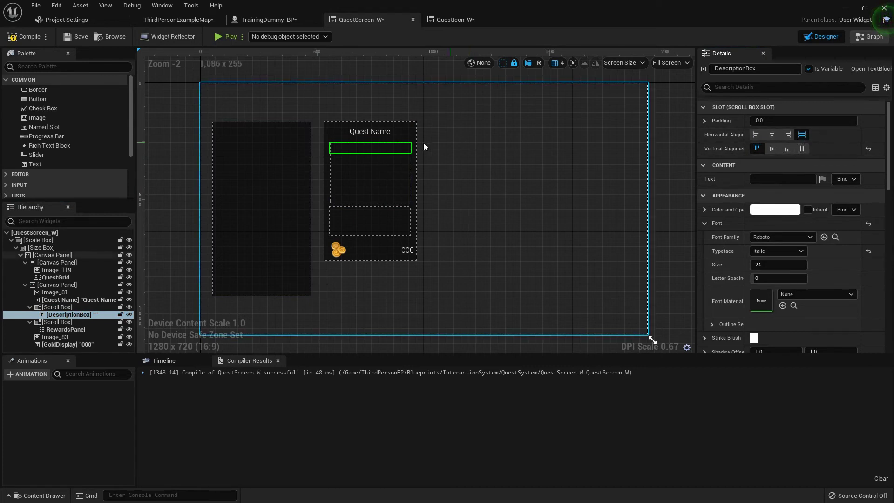
left_click(26, 36)
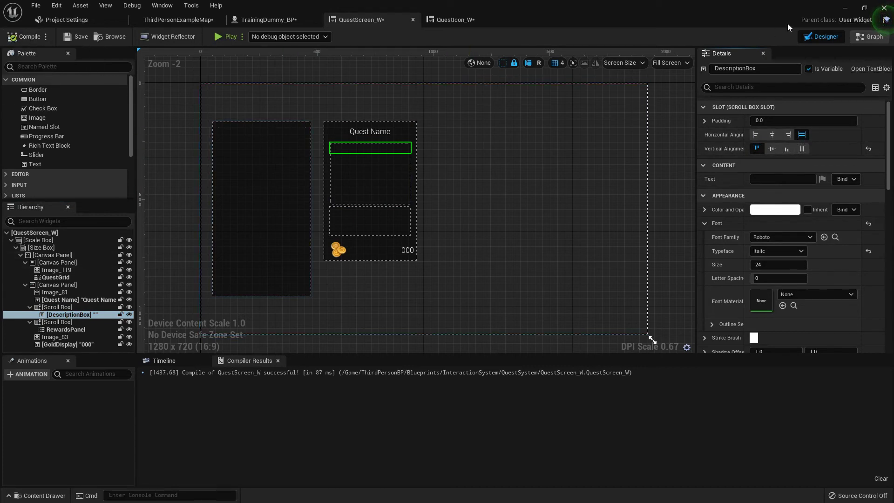
left_click(845, 9)
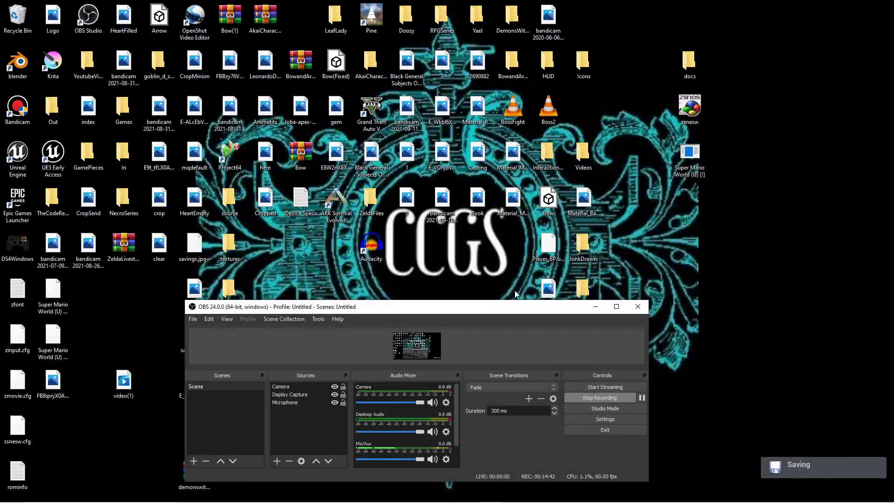
mouse_move(468, 494)
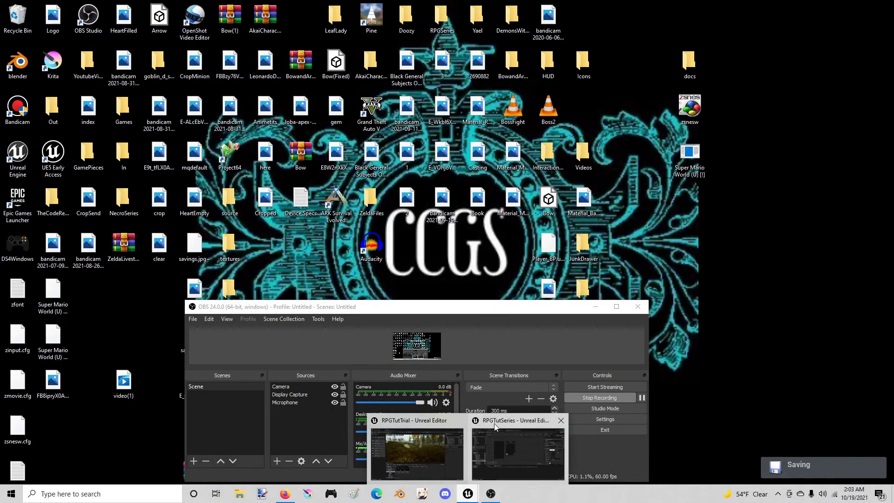
left_click(501, 426)
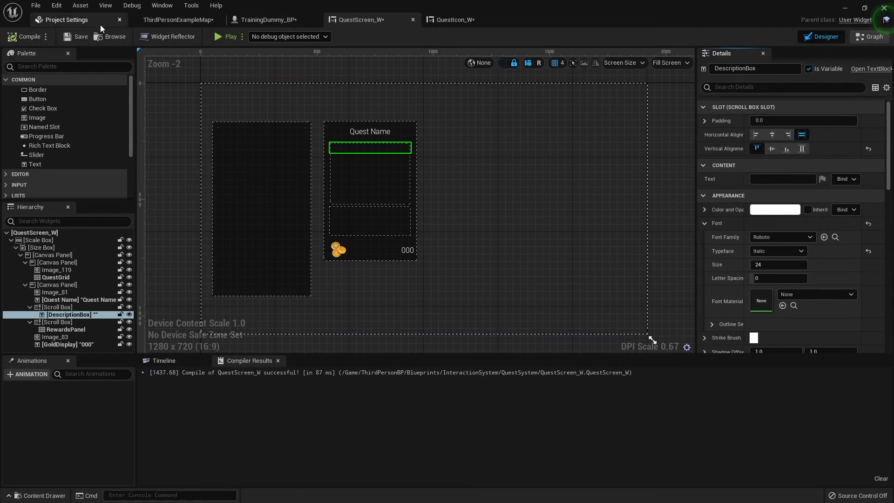
Start another full-screen play test of ThirdPersonExampleMap and walk the character to the quest giver.
left_click(251, 19)
left_click(179, 19)
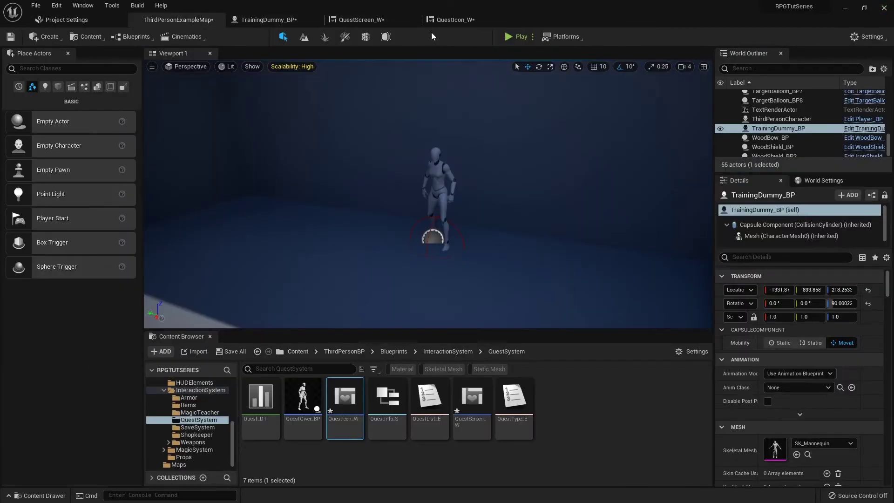
left_click(506, 38)
left_click(503, 183)
key("F11")
key("w")
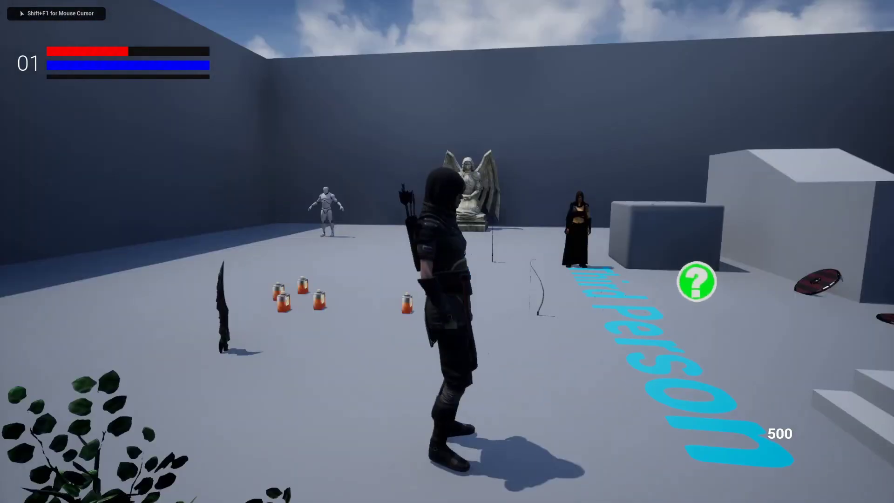
key("w")
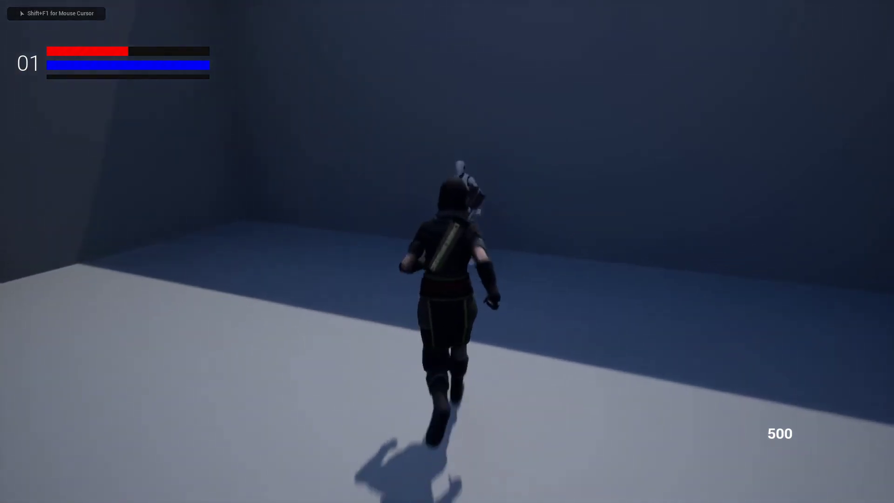
Interact with the quest giver, check how both quests' descriptions fill the details panel, and end the full-screen play test.
key("e")
left_click(77, 132)
left_click(103, 103)
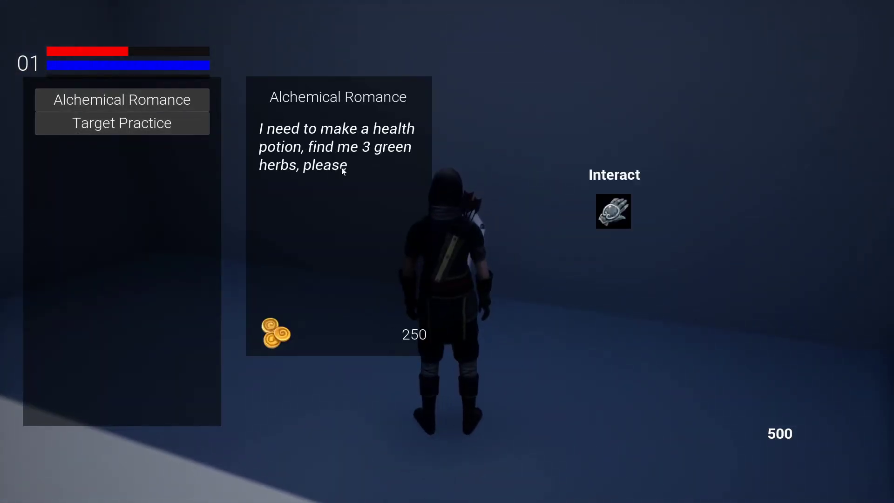
left_click(190, 121)
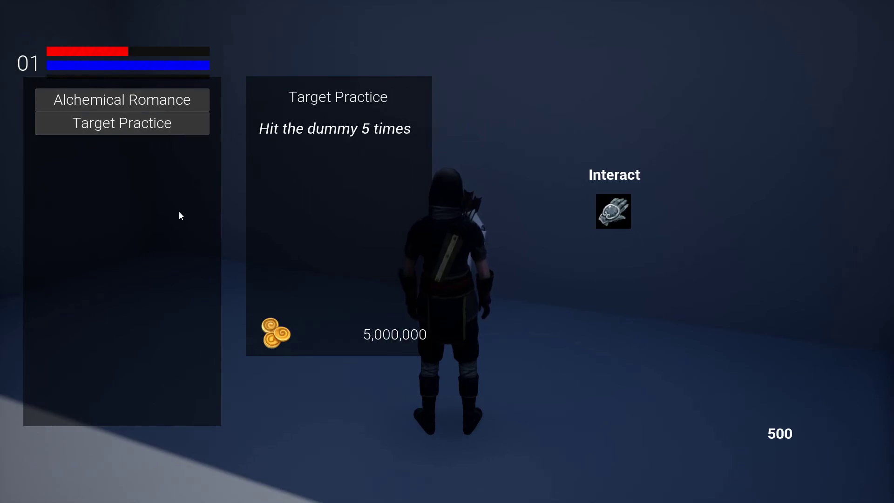
key("Escape")
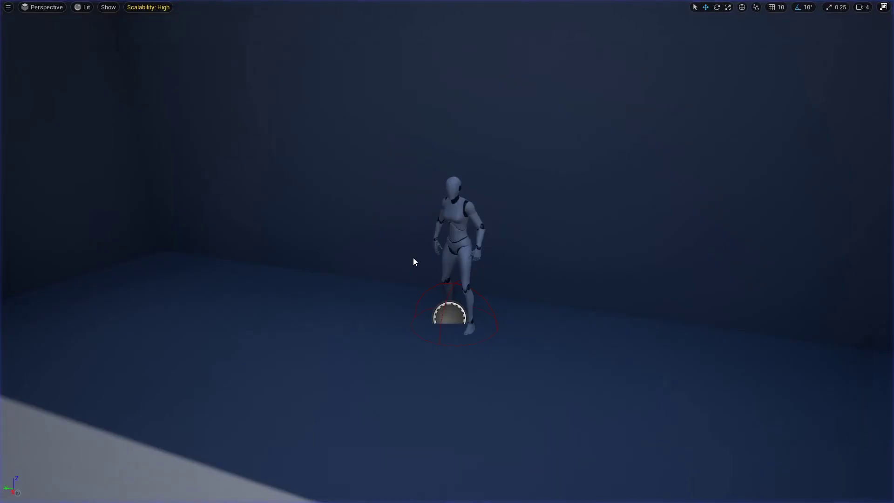
key("F11")
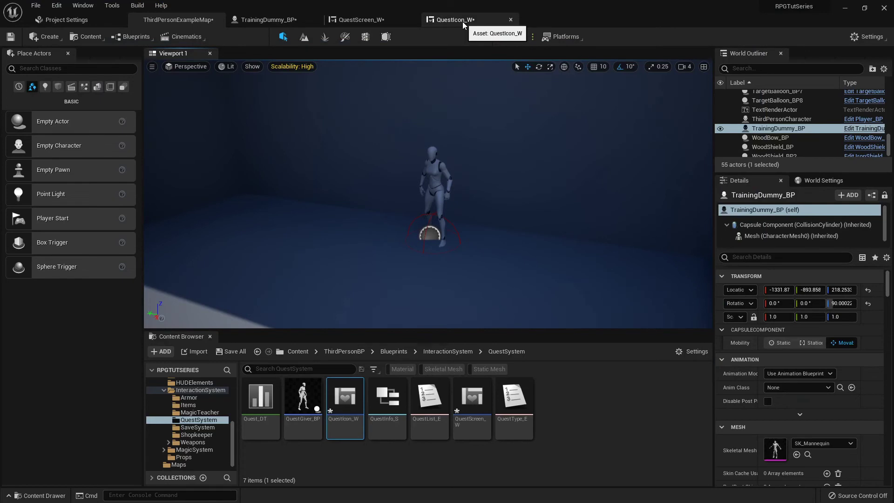
Create a visibility binding for the canvas panel that holds the quest details in QuestScreen_W.
left_click(353, 18)
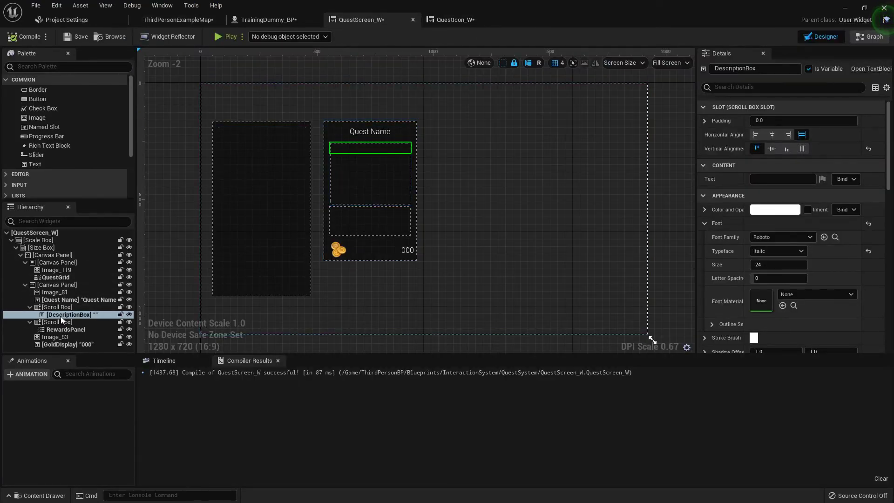
left_click(52, 285)
scroll(800, 224, "down", 3)
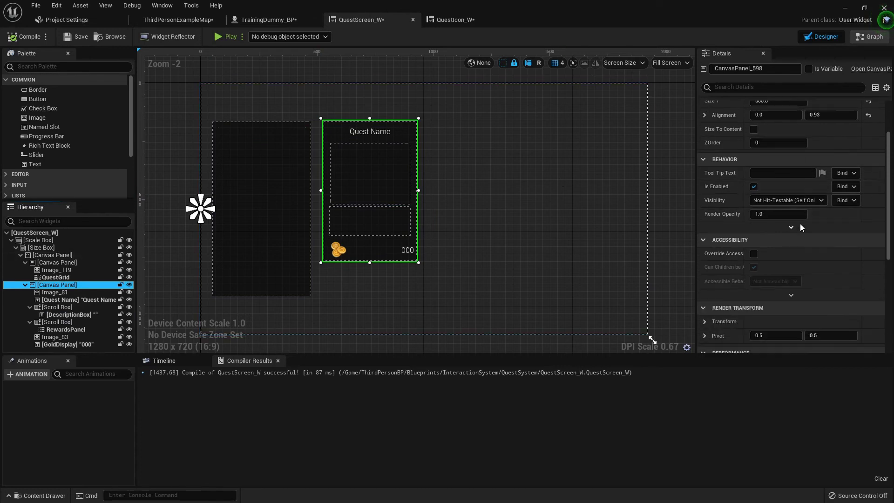
left_click(849, 201)
mouse_move(862, 258)
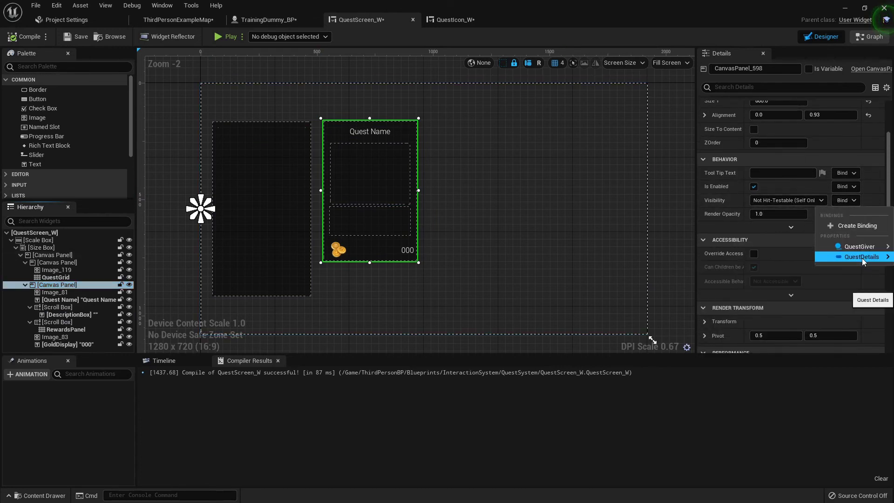
left_click(856, 226)
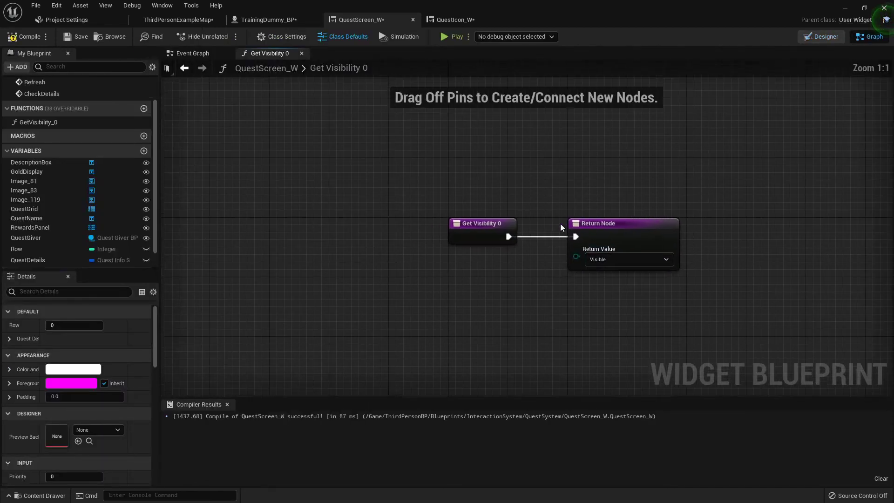
Add a Branch after the Get Visibility 0 entry node and connect its True output to the Visible Return Node.
left_click_drag(488, 245, 371, 240)
left_click(364, 221)
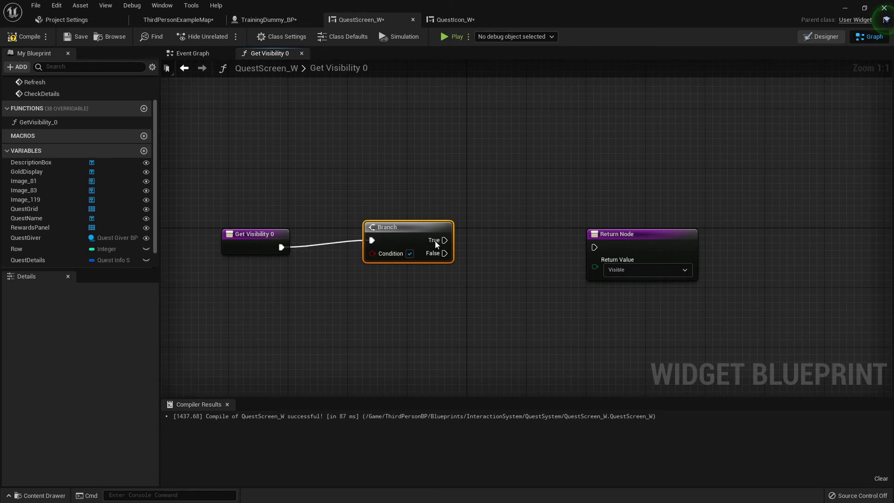
left_click_drag(443, 241, 619, 223)
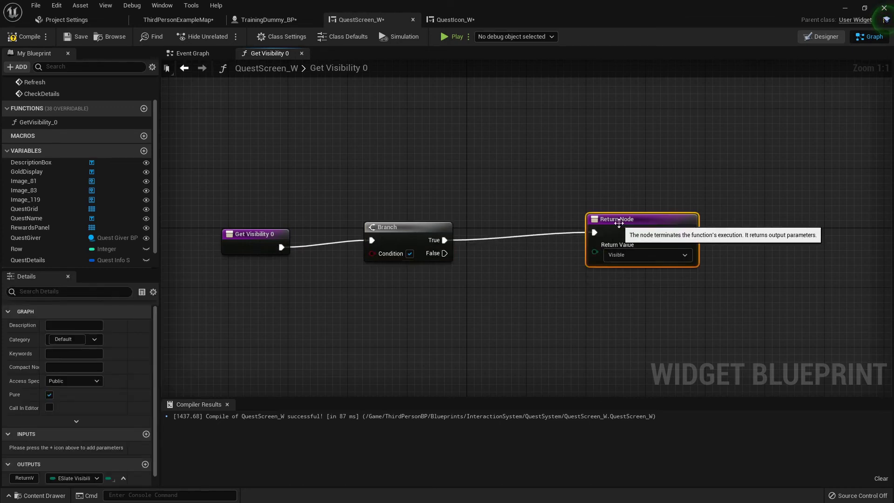
Duplicate the Return Node, connect the Branch's False output to the copy, and set its return value to Hidden.
key("ctrl+c")
key("ctrl+v")
left_click_drag(443, 253, 601, 299)
left_click(633, 325)
left_click(620, 344)
Add a Quest Details getter to the Get Visibility 0 graph and break its QuestInfo_S structure into all its pins.
left_click_drag(39, 259, 276, 248)
left_click(224, 276)
type("brea")
left_click(270, 252)
type("is val")
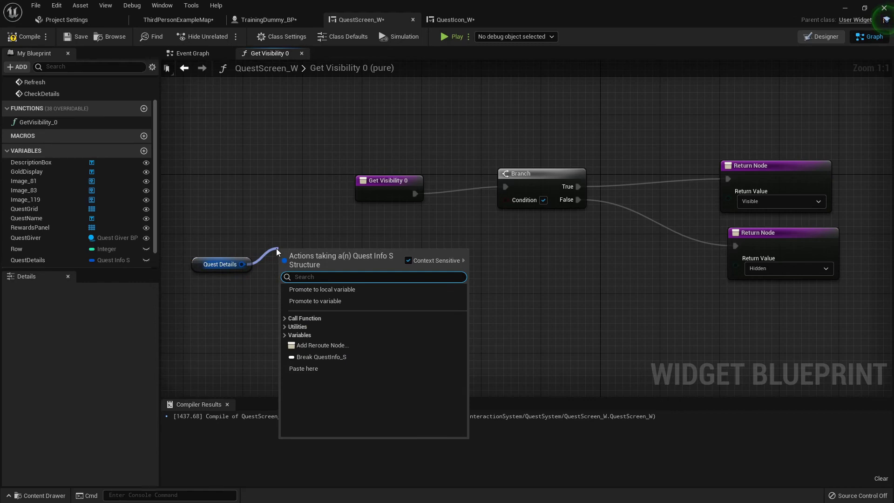
left_click(264, 236)
left_click_drag(241, 265, 289, 282)
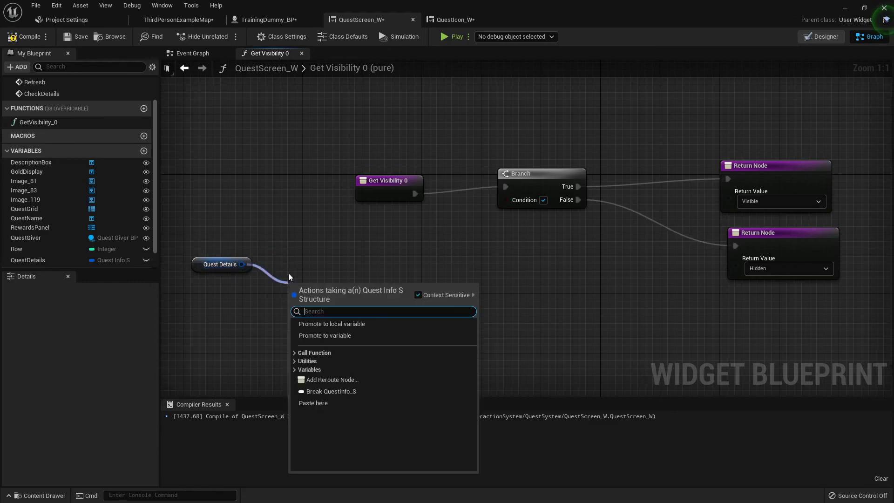
type("break")
left_click(325, 319)
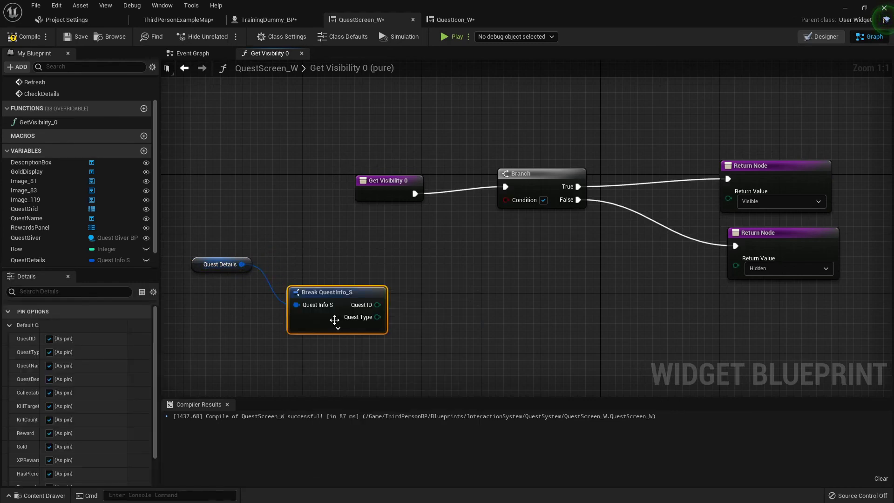
scroll(401, 252, "down", 1)
scroll(270, 212, "down", 1)
right_click_drag(269, 212, 378, 195)
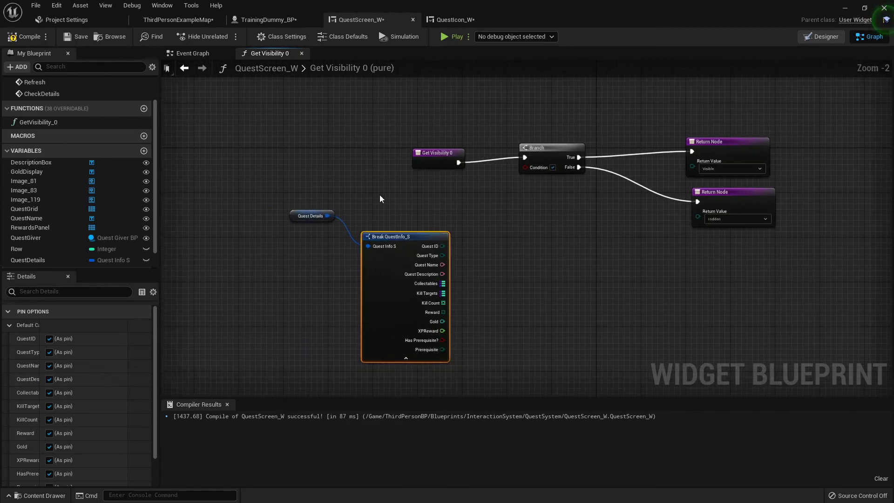
left_click_drag(378, 194, 311, 253)
left_click_drag(379, 237, 319, 202)
scroll(418, 244, "up", 2)
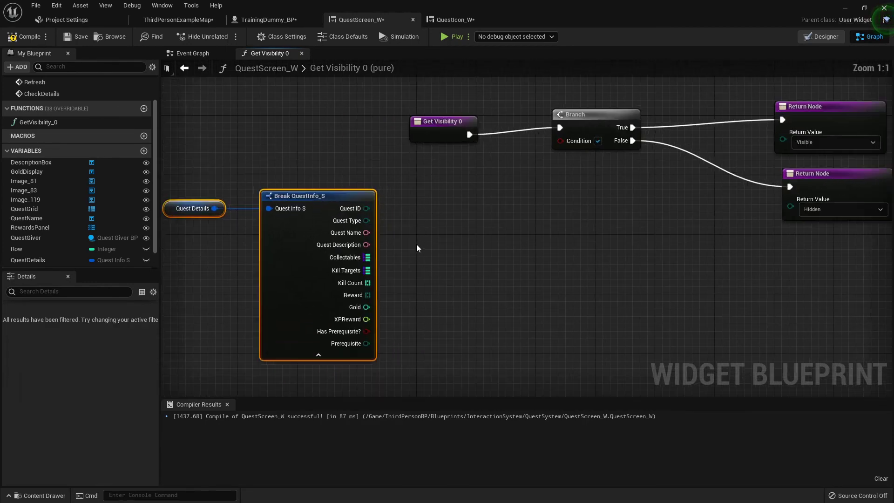
right_click_drag(399, 224, 400, 240)
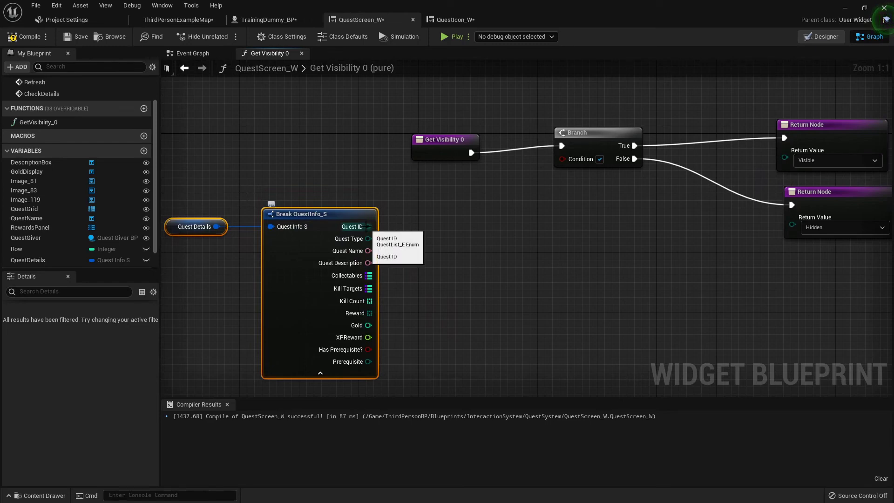
left_click_drag(369, 226, 415, 230)
type("is vali")
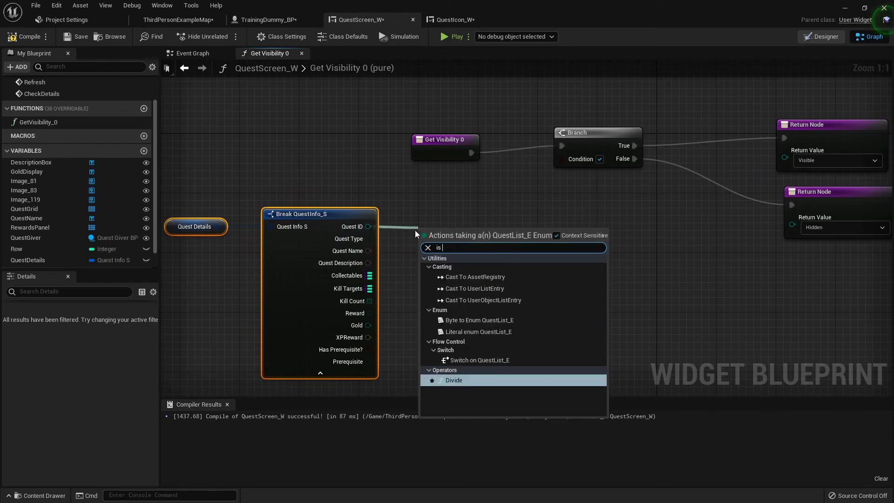
key("BackSpace")
key("BackSpace")
key("BackSpace")
key("BackSpace")
key("BackSpace")
key("BackSpace")
key("BackSpace")
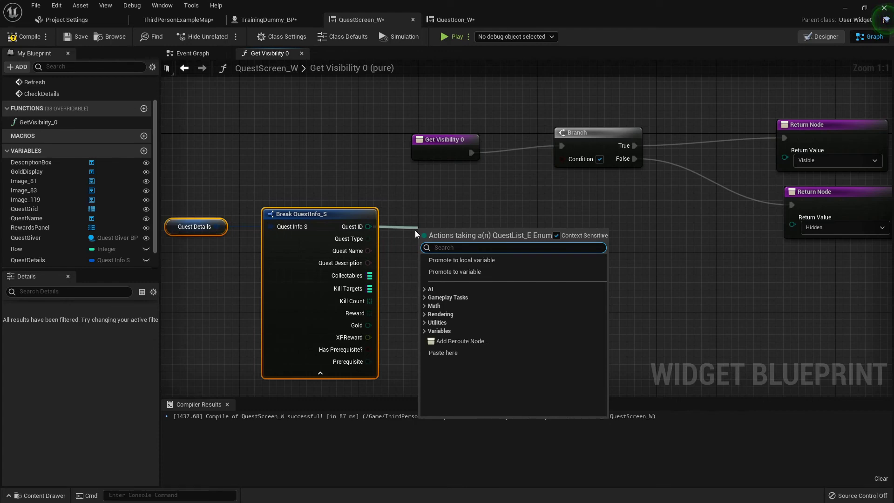
left_click(386, 183)
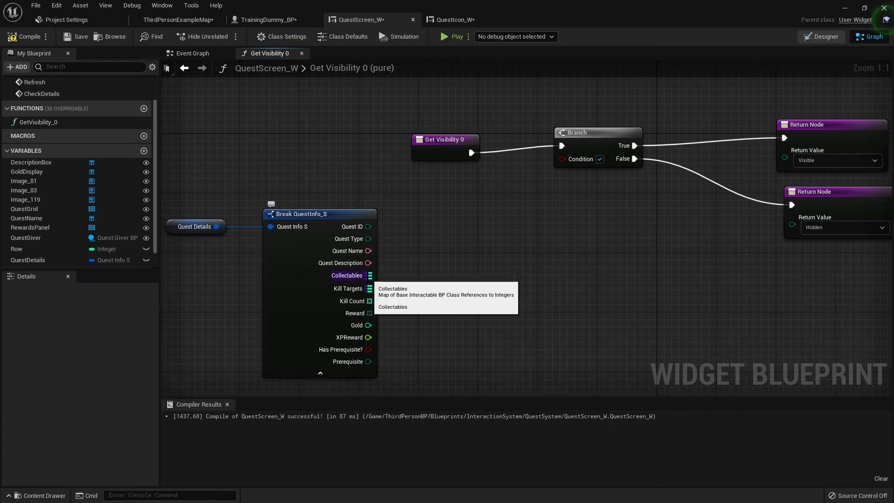
left_click_drag(370, 275, 409, 267)
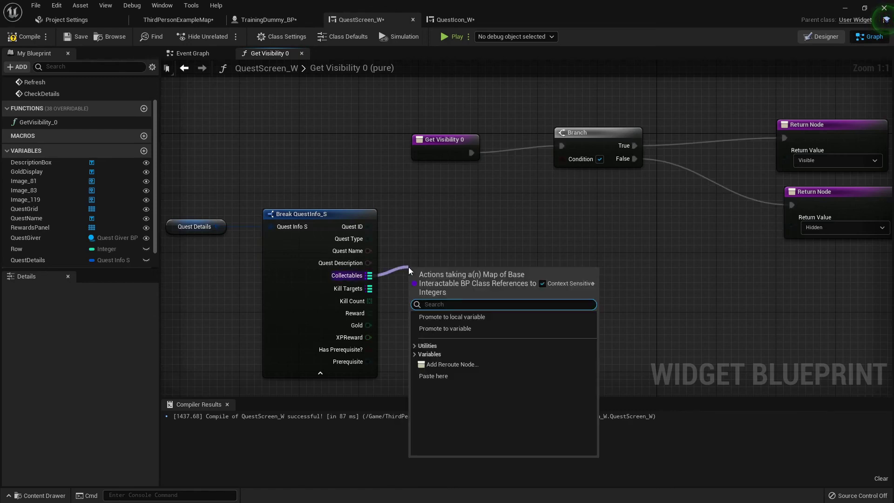
left_click(409, 222)
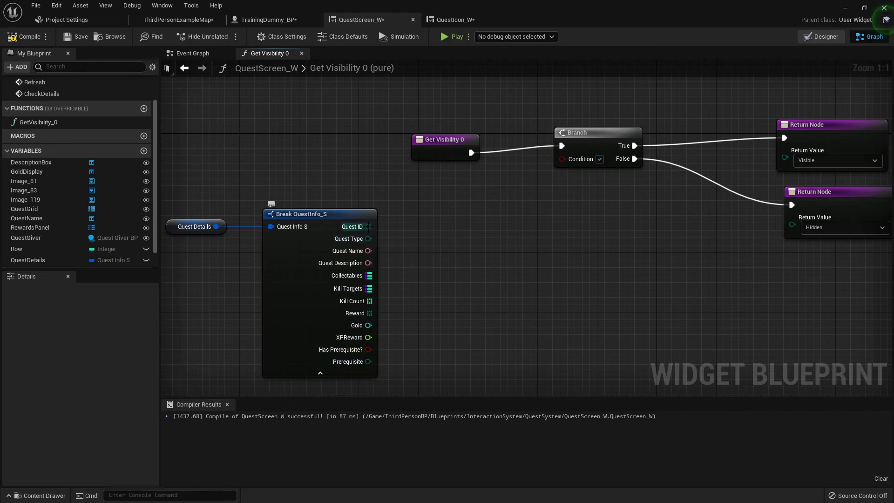
Switch to the RPGTutTrial project and open QuestIcon_W from the QuestSystem folder under InteractionSystem.
left_click(842, 6)
mouse_move(468, 493)
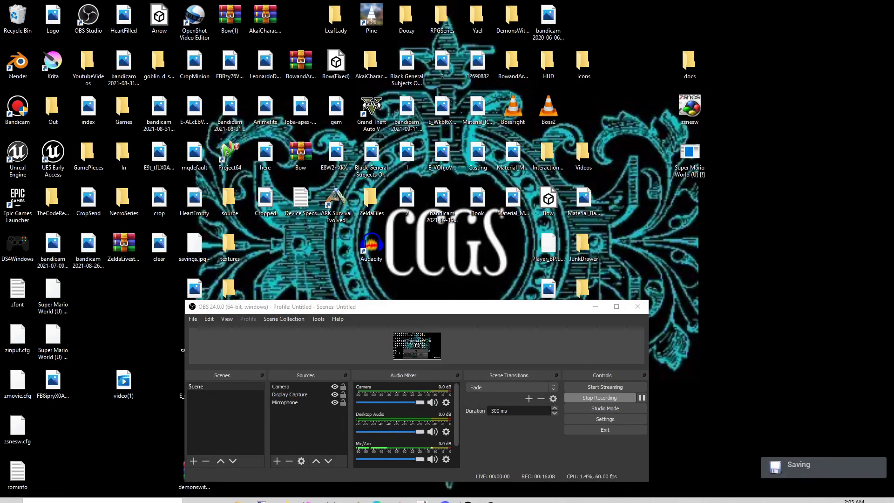
left_click(414, 444)
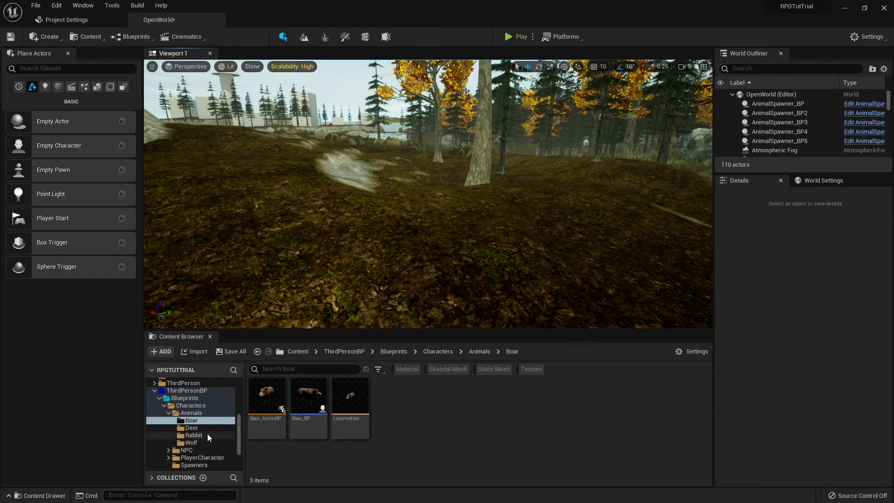
scroll(203, 418, "down", 3)
scroll(191, 419, "down", 1)
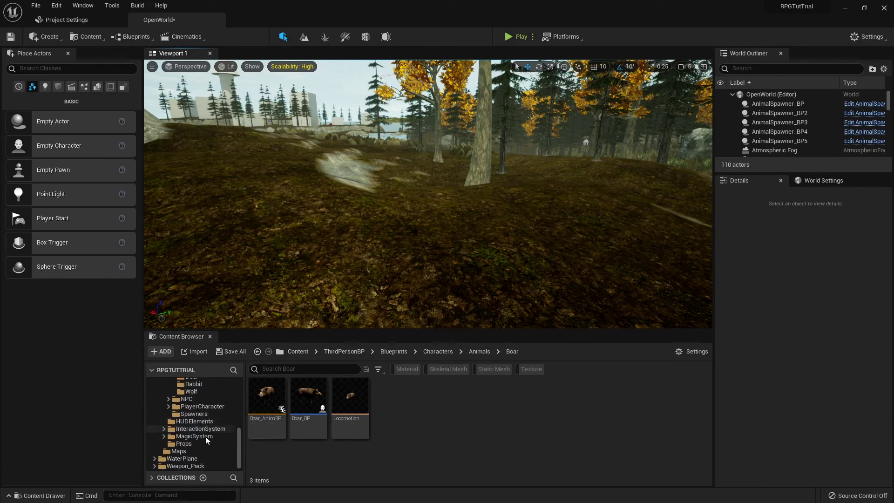
scroll(200, 416, "up", 3)
scroll(200, 414, "down", 3)
left_click(201, 428)
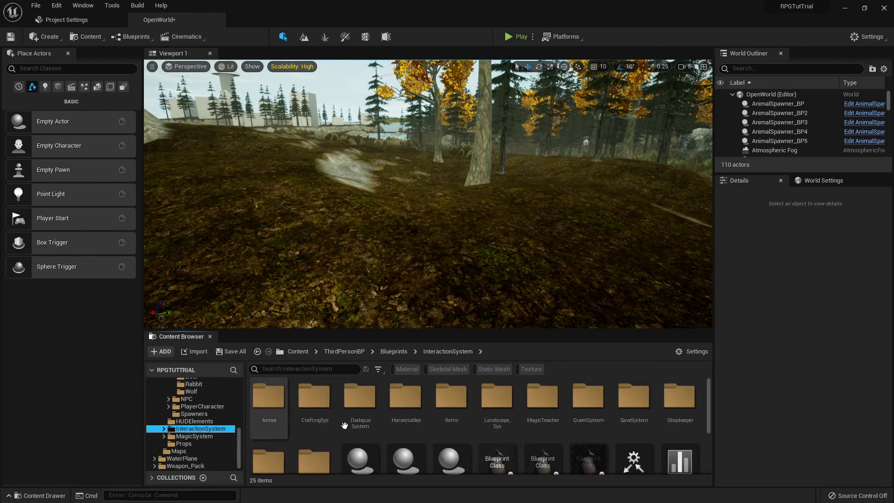
double_click(599, 414)
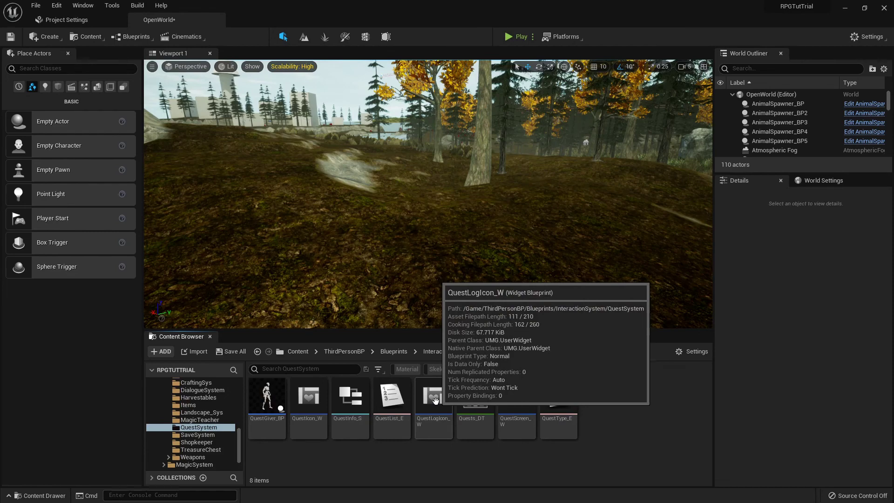
double_click(316, 407)
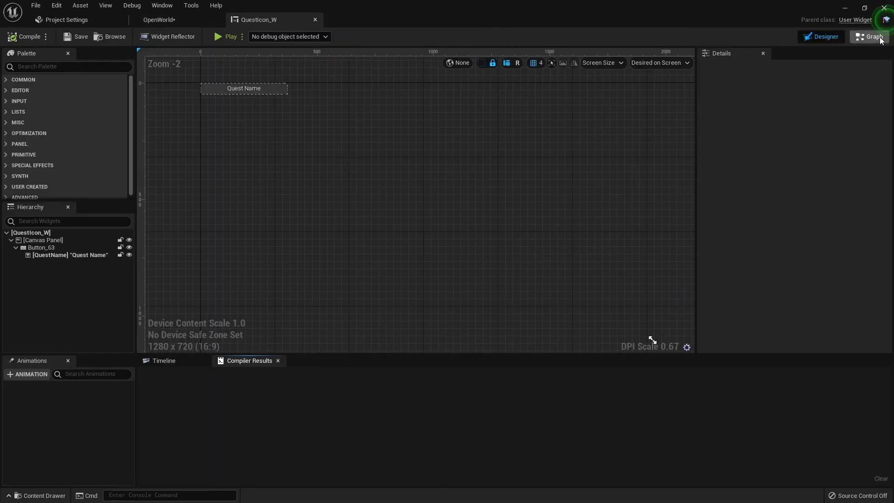
Examine how QuestIcon_W's event graph handles the button's On Hovered and On Unhovered events and sets Highlighted?
left_click(872, 36)
scroll(442, 227, "down", 6)
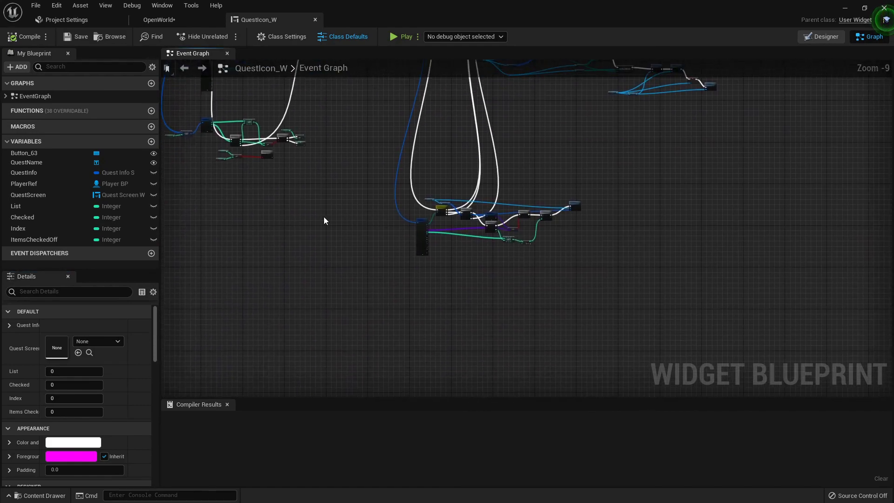
right_click_drag(352, 224, 603, 222)
scroll(284, 227, "up", 10)
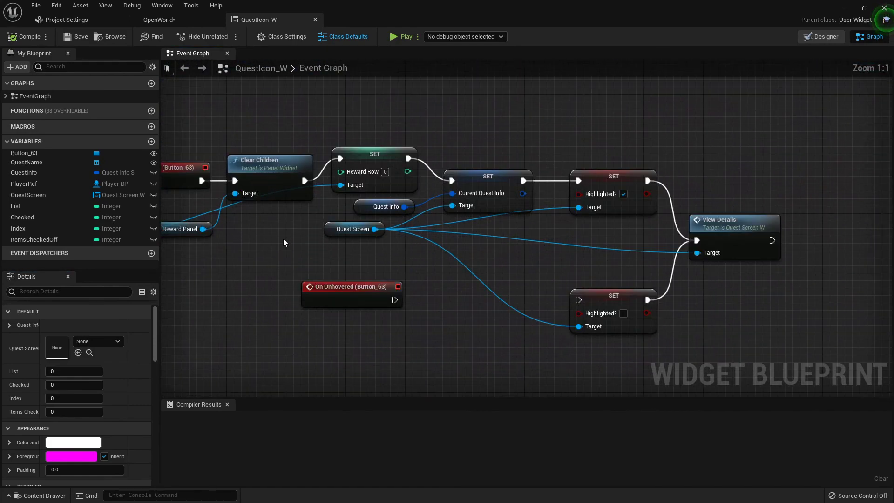
right_click_drag(283, 243, 366, 234)
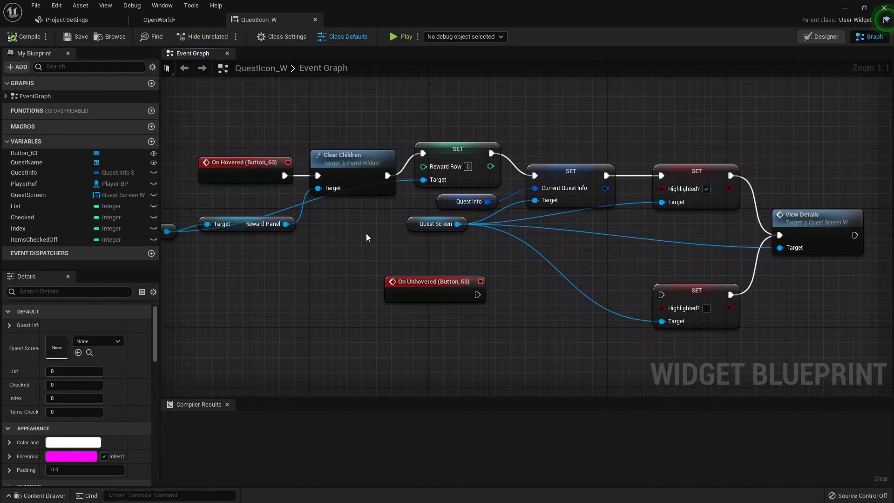
right_click_drag(593, 225, 444, 225)
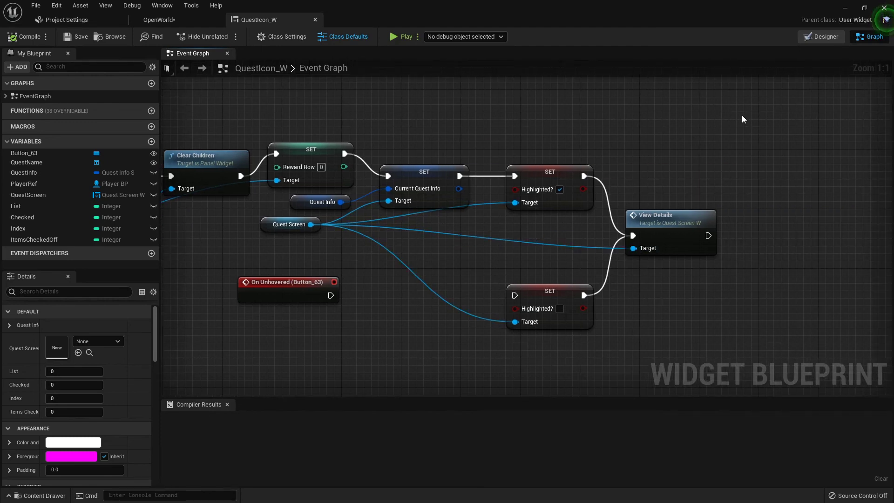
Return to QuestScreen_W in the RPGTutSeries project and delete the Quest Details getter and its Break QuestInfo_S node.
left_click(847, 8)
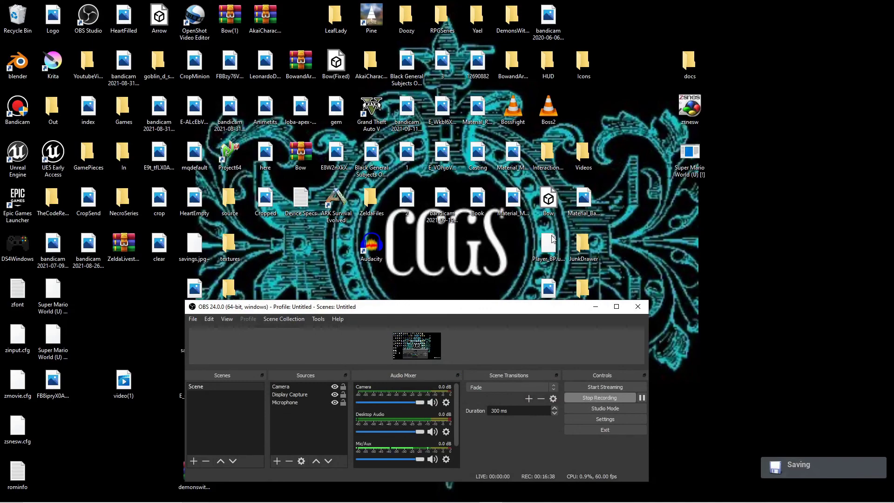
mouse_move(468, 493)
left_click(419, 447)
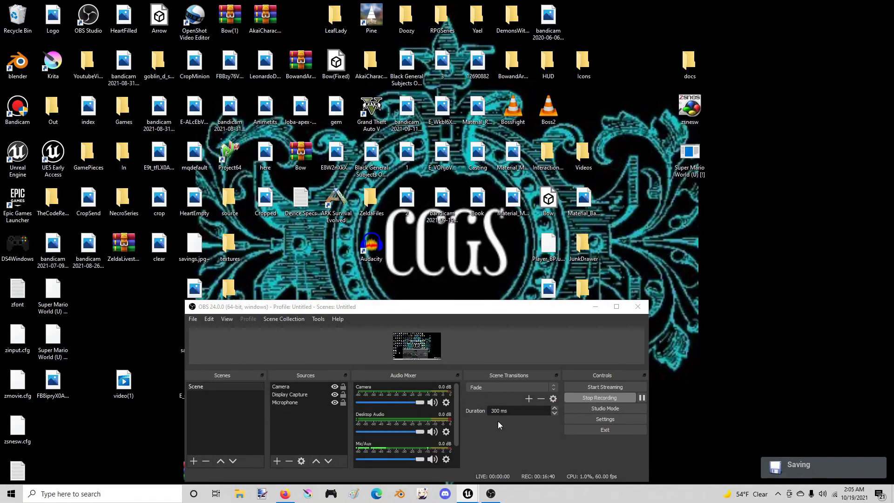
left_click_drag(289, 189, 240, 282)
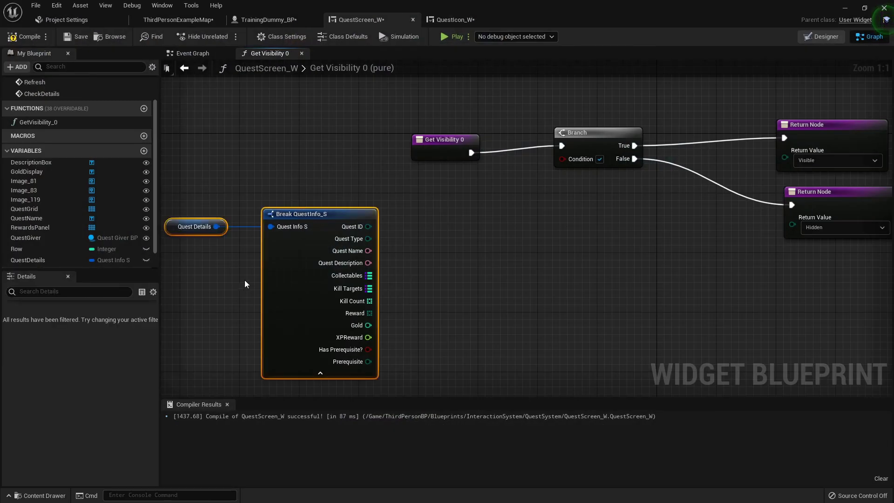
key("Delete")
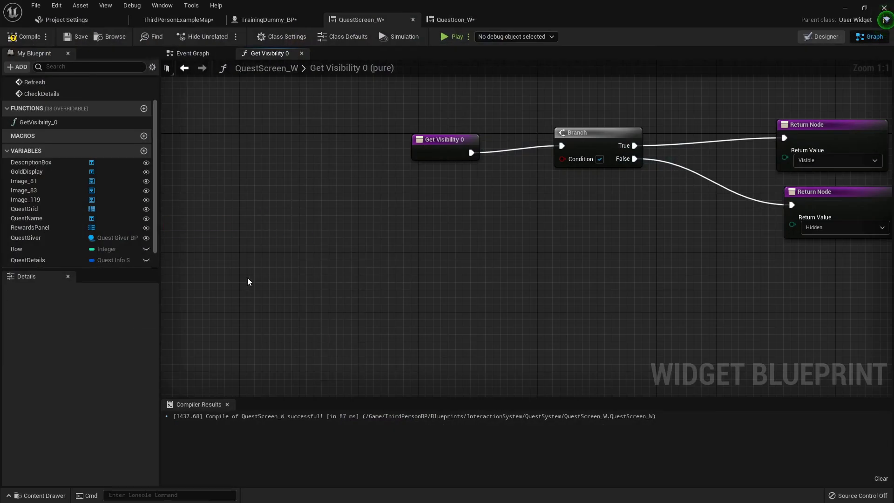
Add a Boolean variable named Highlighted? to QuestScreen_W.
left_click(144, 151)
type("Highlighted?")
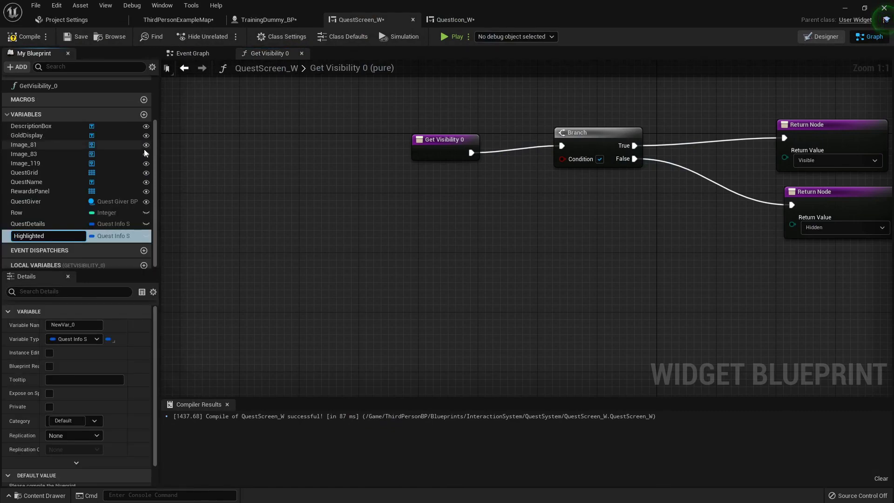
key("Return")
left_click(92, 234)
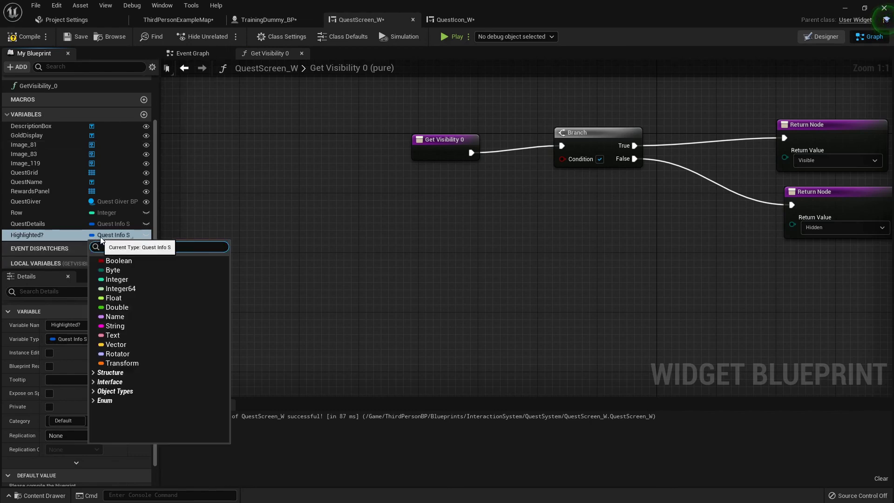
left_click(112, 262)
Connect a Highlighted? getter to the Branch's Condition in Get Visibility 0 and compile QuestScreen_W.
right_click_drag(387, 217, 279, 220)
left_click_drag(18, 236, 375, 200)
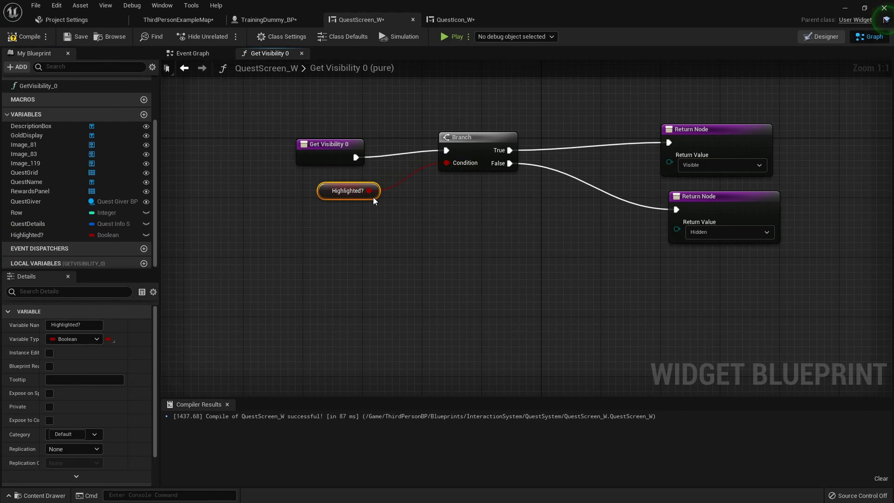
left_click(22, 42)
scroll(100, 385, "down", 2)
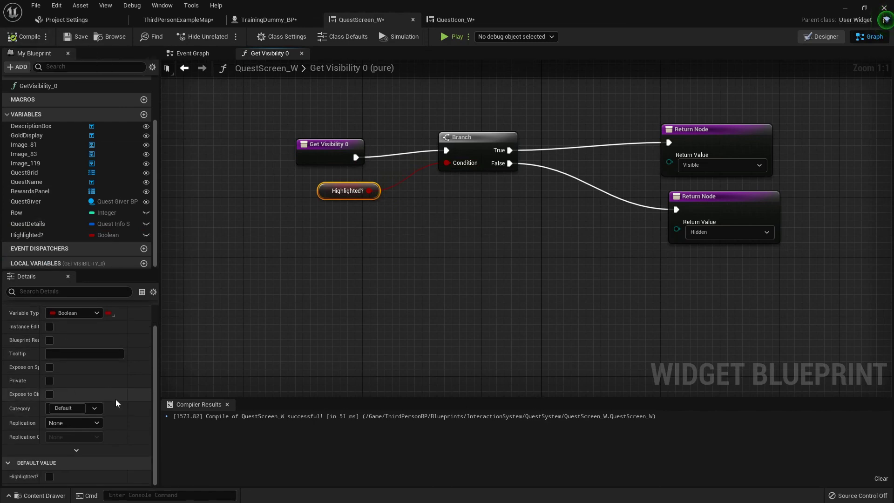
In QuestIcon_W's event graph, place the Quest Screen getter above the On Hovered event, apart from the Quest Info getter.
left_click(466, 19)
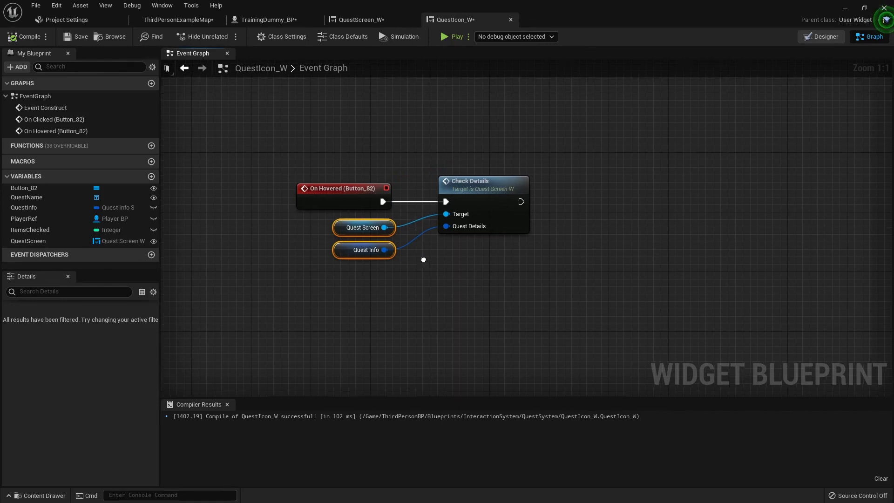
right_click_drag(425, 263, 374, 254)
left_click_drag(348, 228, 340, 193)
key("ctrl+z")
left_click(357, 212)
Set Quest Screen's Highlighted? to true after Check Details in the On Hovered chain.
left_click_drag(337, 230, 471, 150)
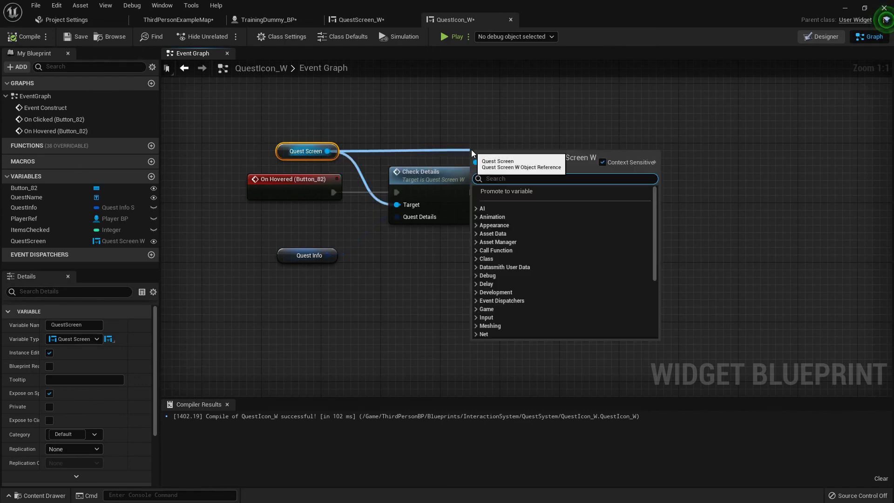
type("set high")
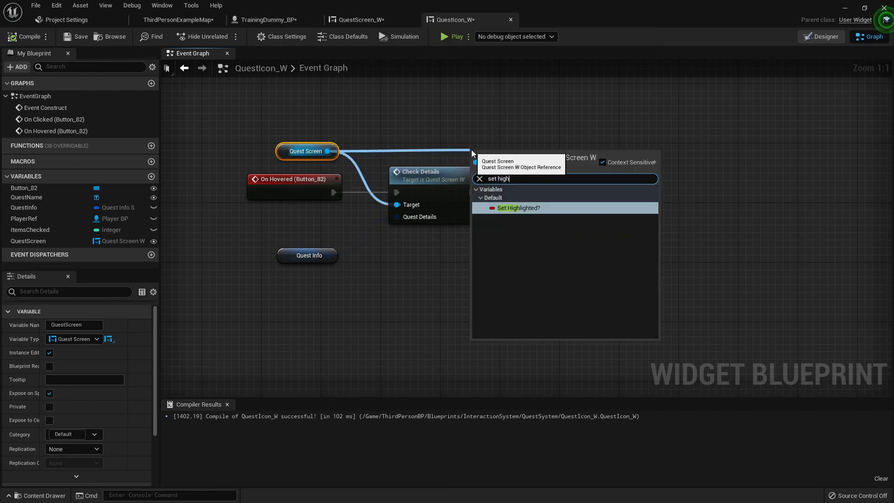
left_click(516, 208)
left_click_drag(536, 147, 573, 140)
left_click_drag(474, 194, 579, 133)
left_click(562, 168)
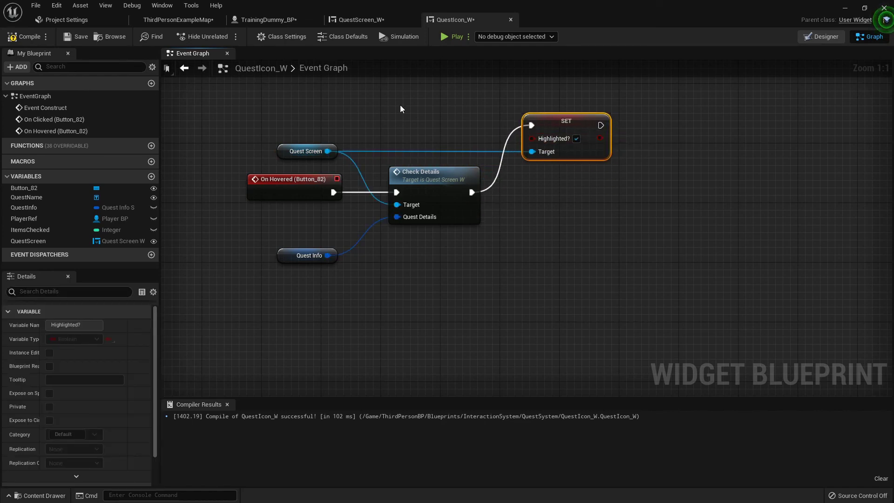
Play-test the level by opening the quest giver's screen and highlighting Alchemical Romance and Target Practice to check the details panel.
left_click(367, 20)
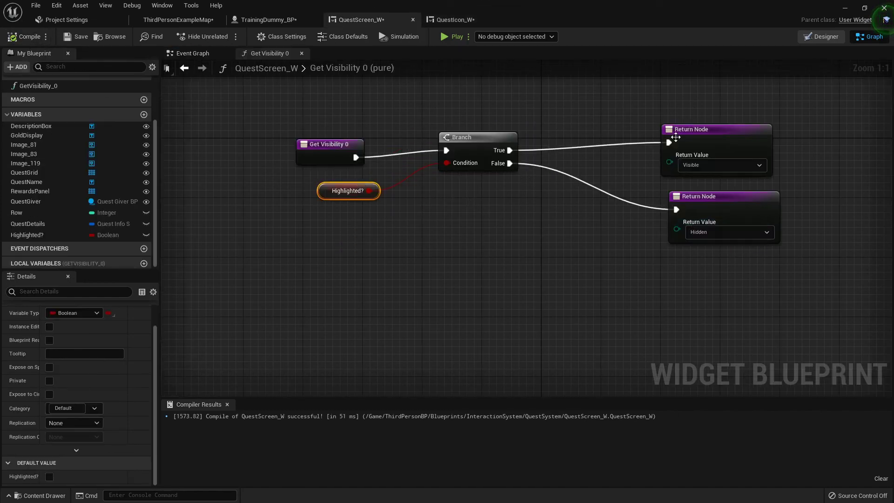
left_click(268, 23)
left_click(177, 20)
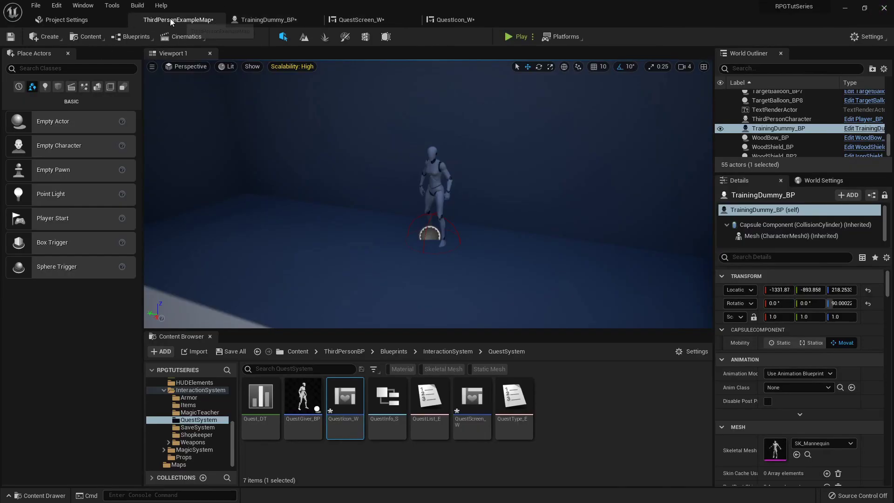
left_click(507, 37)
key("w")
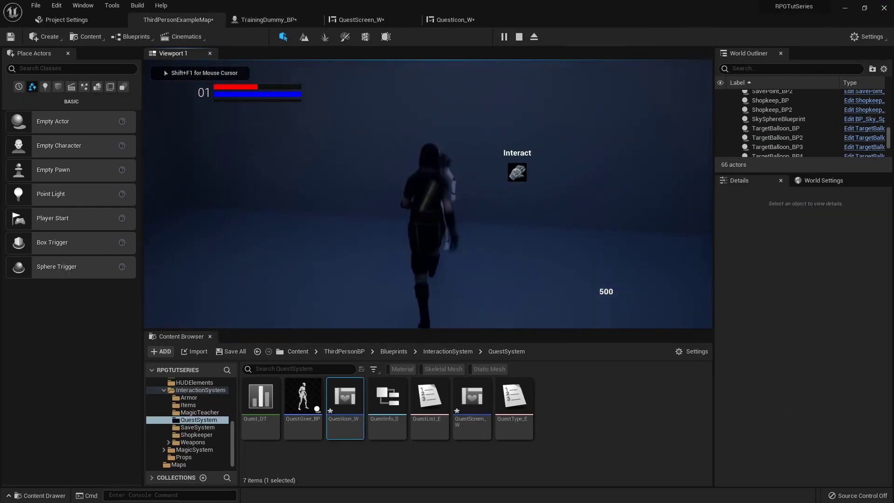
key("j")
left_click(264, 123)
left_click(269, 111)
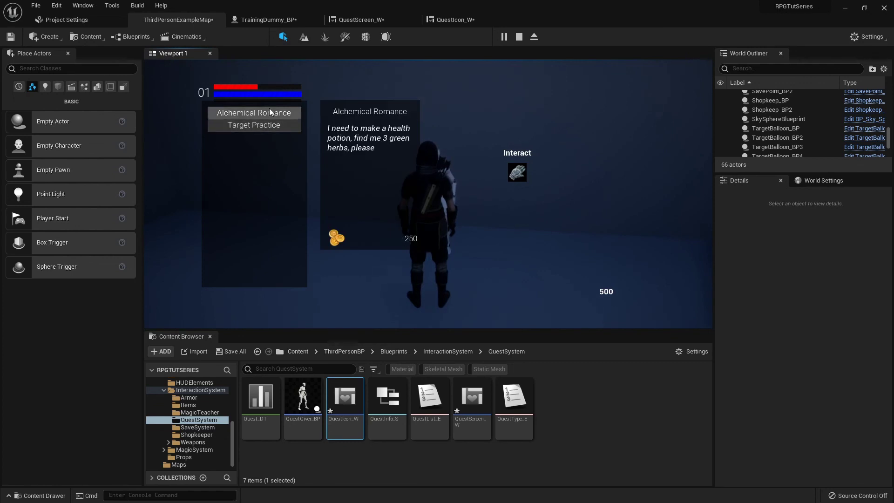
Close and reopen the quest screen in the running game to check the details panel's visibility, and end the play session.
key("j")
key("w")
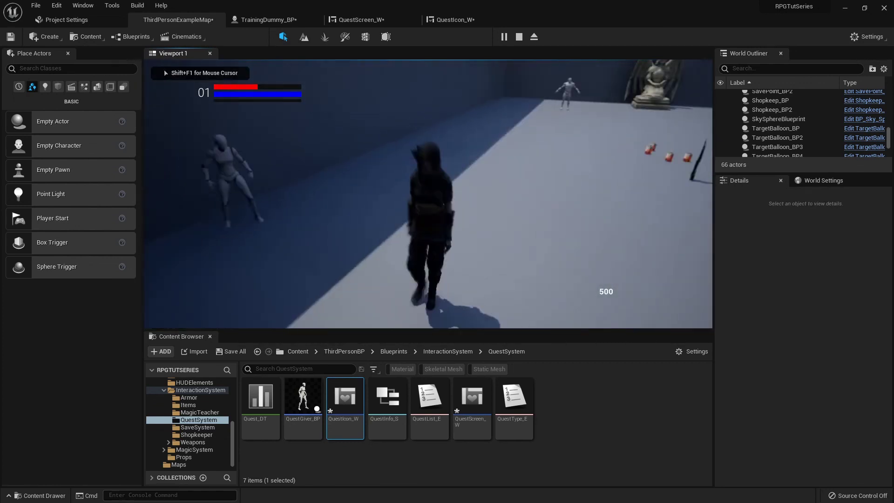
key("j")
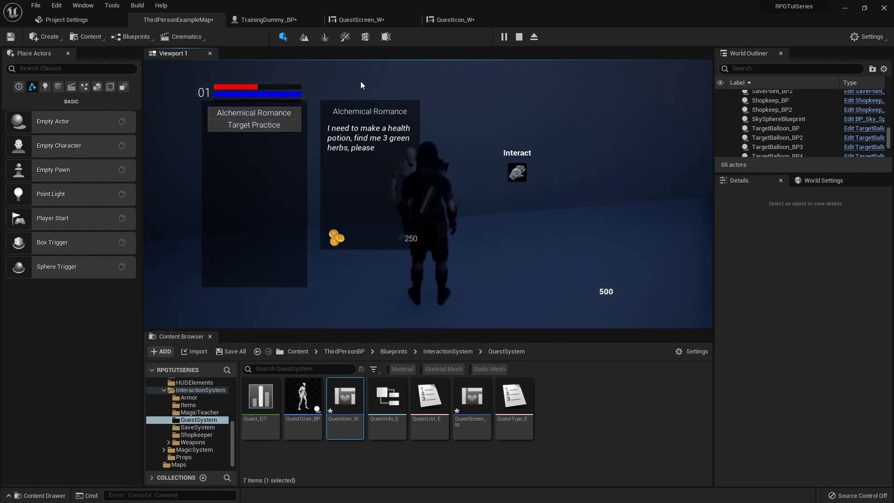
key("j")
key("Escape")
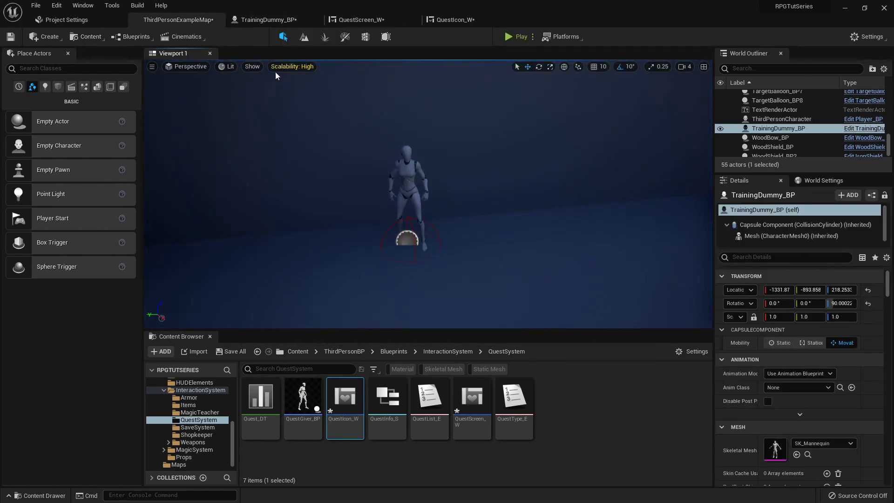
Open QuestGiver_BP's event graph and move the Quest Screen getter that feeds Remove from Parent above the upper node chain.
right_click(408, 171)
left_click(419, 191)
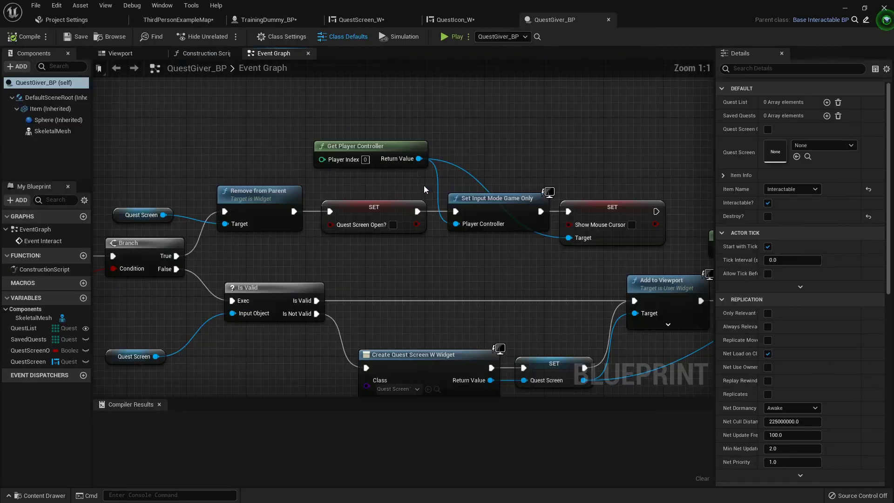
scroll(419, 191, "down", 2)
right_click_drag(137, 261, 182, 267)
right_click_drag(447, 232, 281, 231)
right_click_drag(477, 213, 405, 207)
right_click_drag(100, 196, 179, 188)
left_click_drag(179, 188, 179, 112)
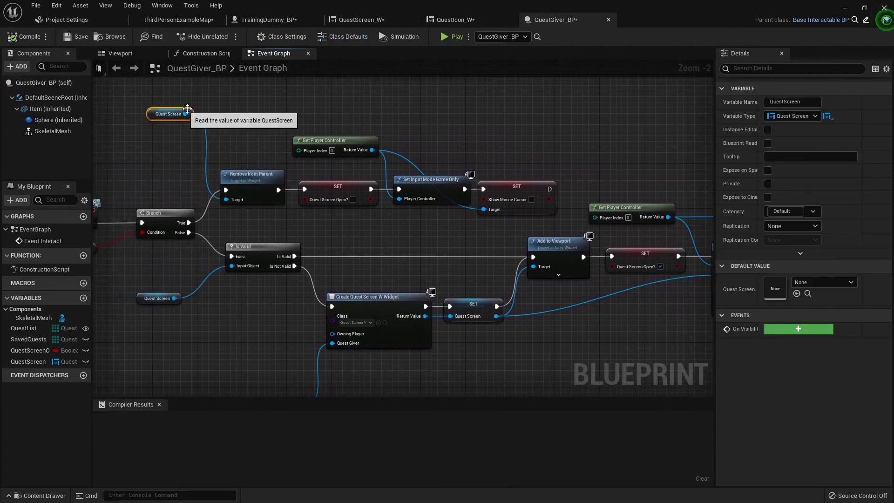
Add a Set Highlighted? node, left unchecked, targeting the upper Quest Screen getter in QuestGiver_BP.
right_click_drag(179, 112, 155, 142)
left_click_drag(155, 142, 397, 142)
type("set hi")
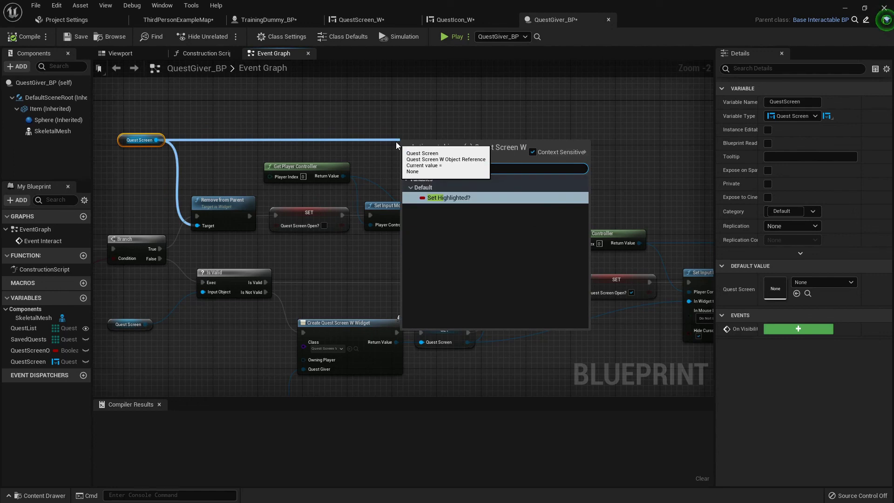
key("Return")
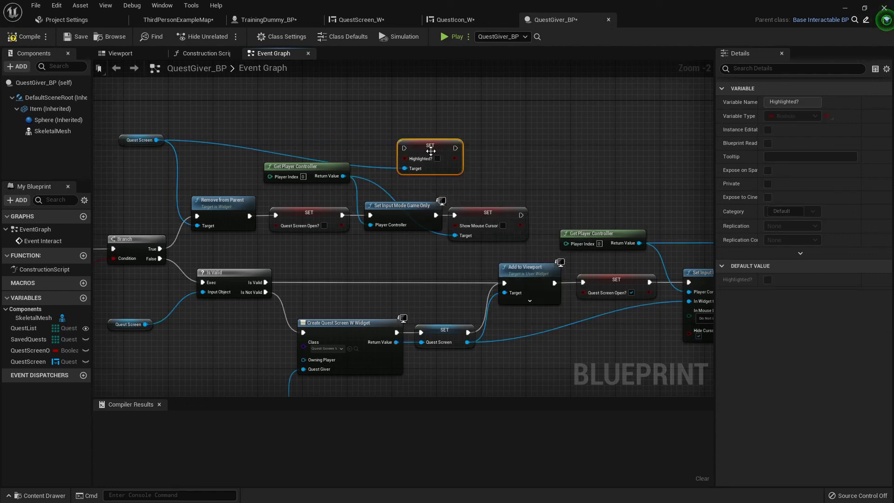
Place the Highlighted? setter above the end of the closing chain, connect it after Set Show Mouse Cursor, and compile QuestGiver_BP.
left_click_drag(430, 148, 570, 118)
left_click_drag(520, 215, 544, 120)
left_click(26, 42)
Play-test ThirdPersonExampleMap, checking the details panel when highlighting quests and reopening the quest giver's screen, and end the session.
left_click(178, 21)
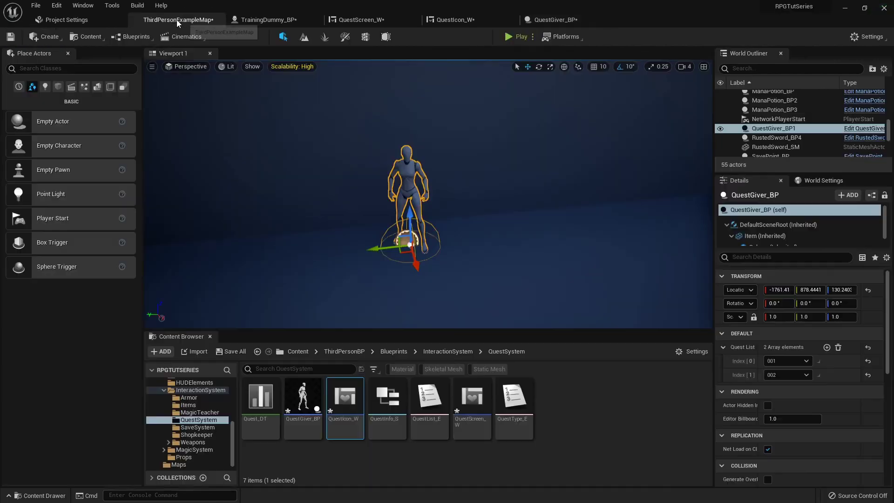
left_click(517, 37)
key("w")
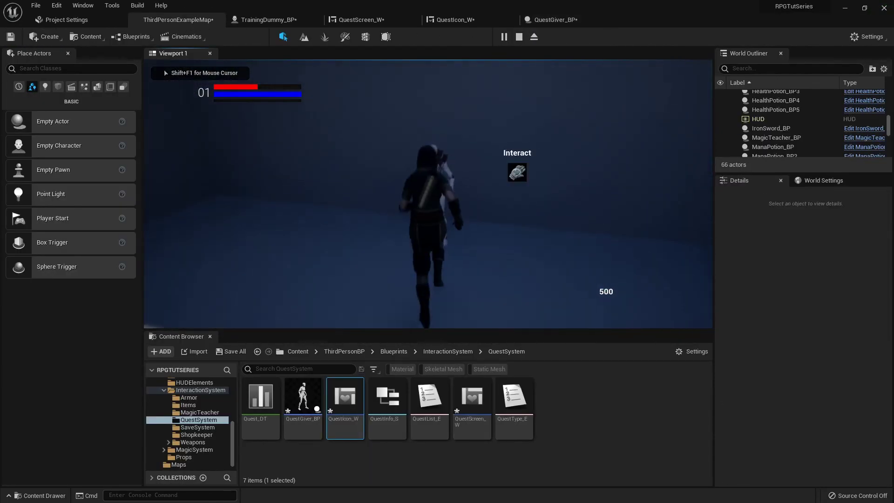
key("e")
left_click(222, 115)
left_click(221, 129)
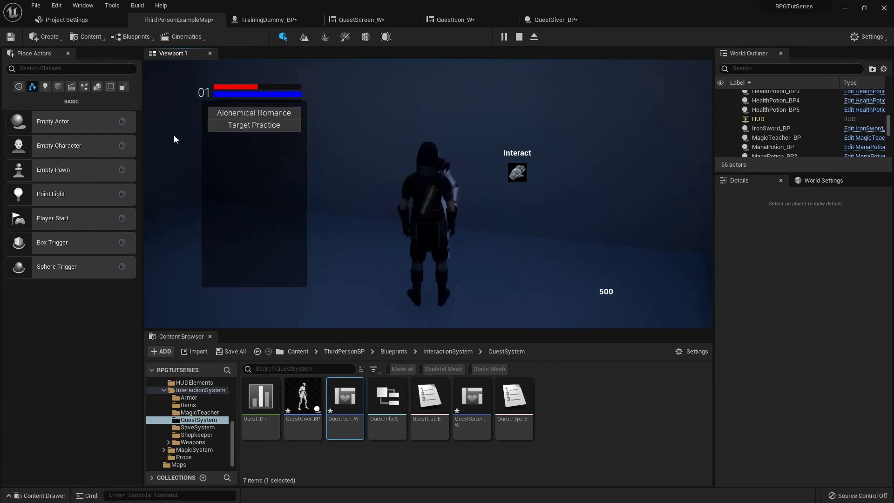
left_click(225, 125)
key("q")
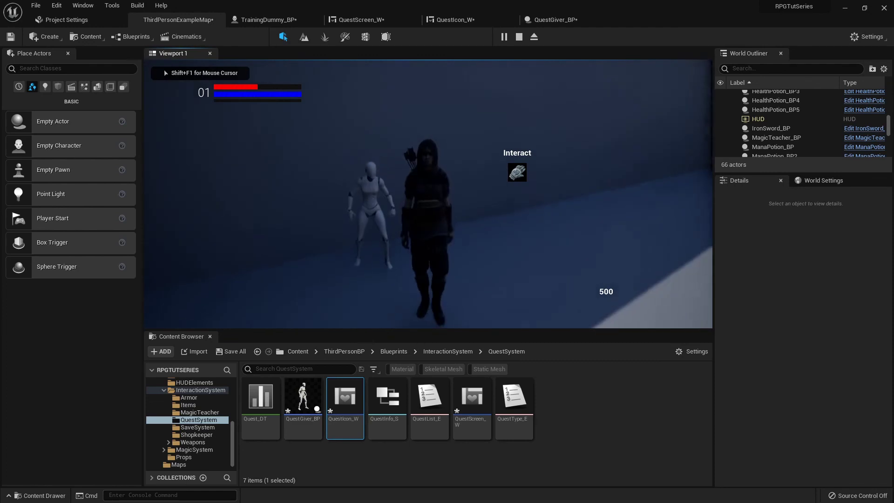
key("w")
key("Escape")
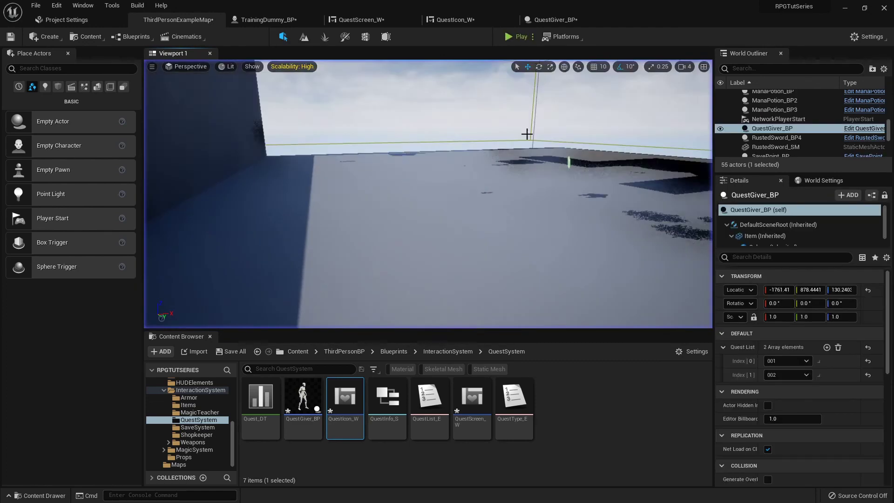